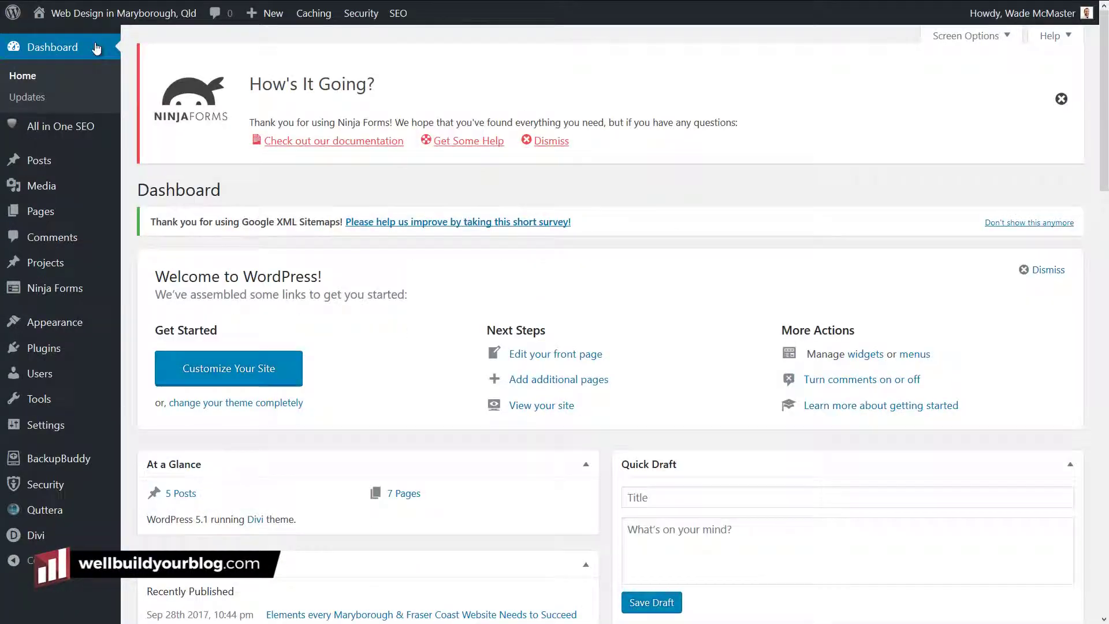
Open the live site and look through the posts on its Blog page.
mouse_move(101, 10)
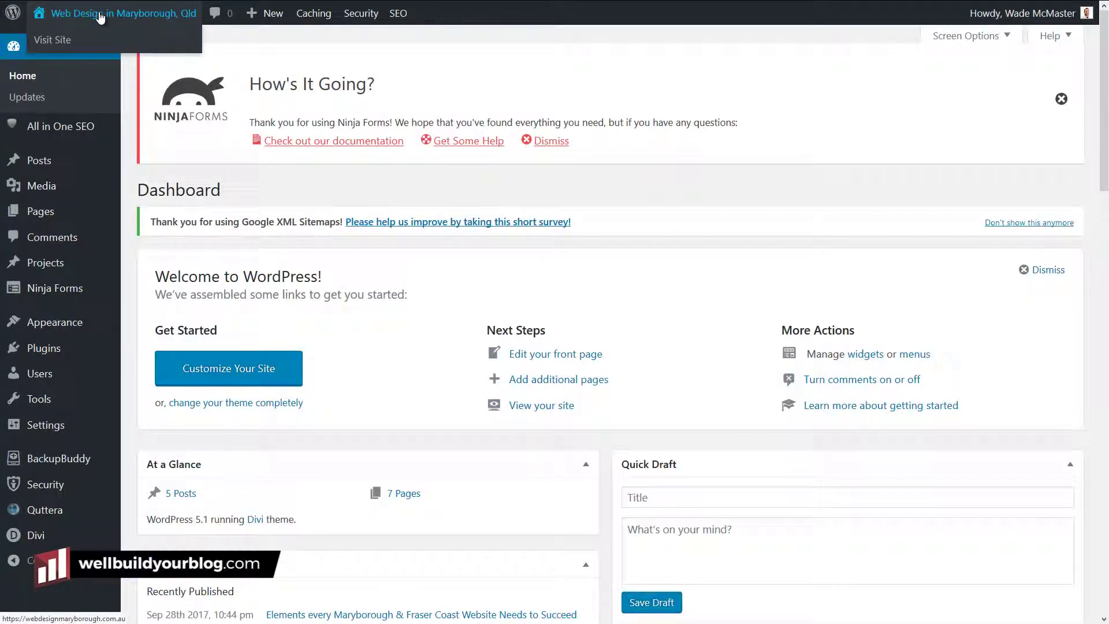
left_click(101, 15)
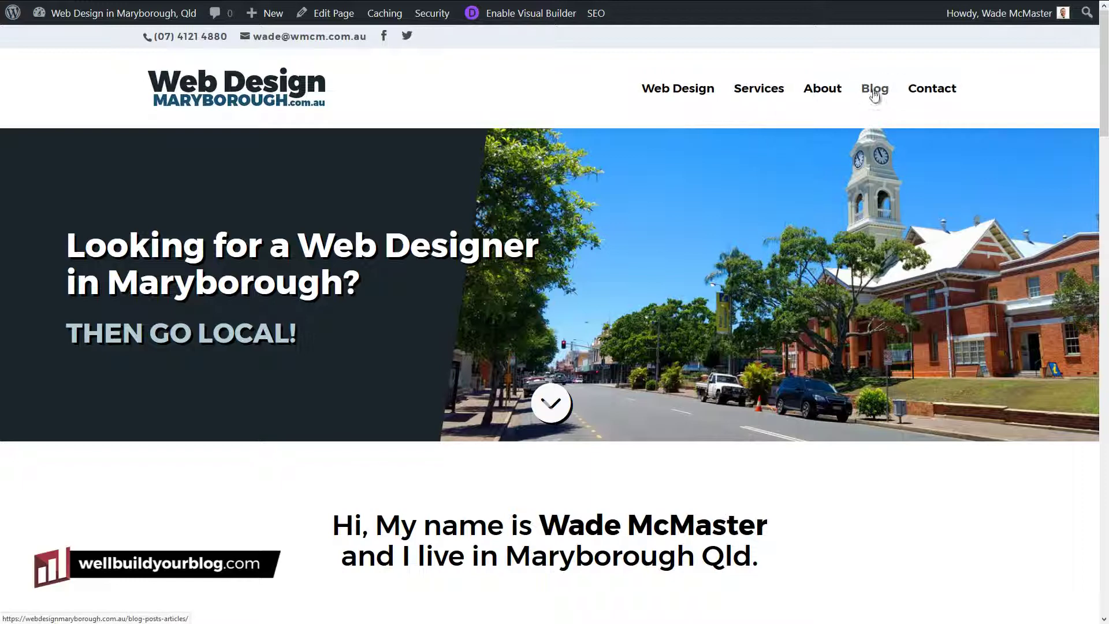
left_click(875, 93)
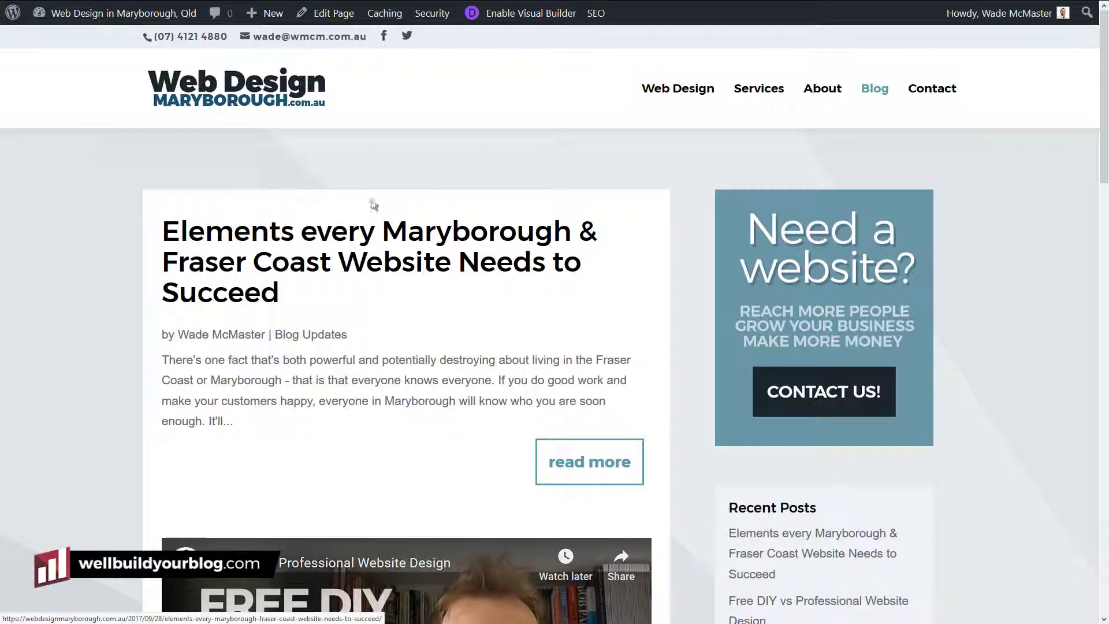
scroll(402, 498, "down", 12)
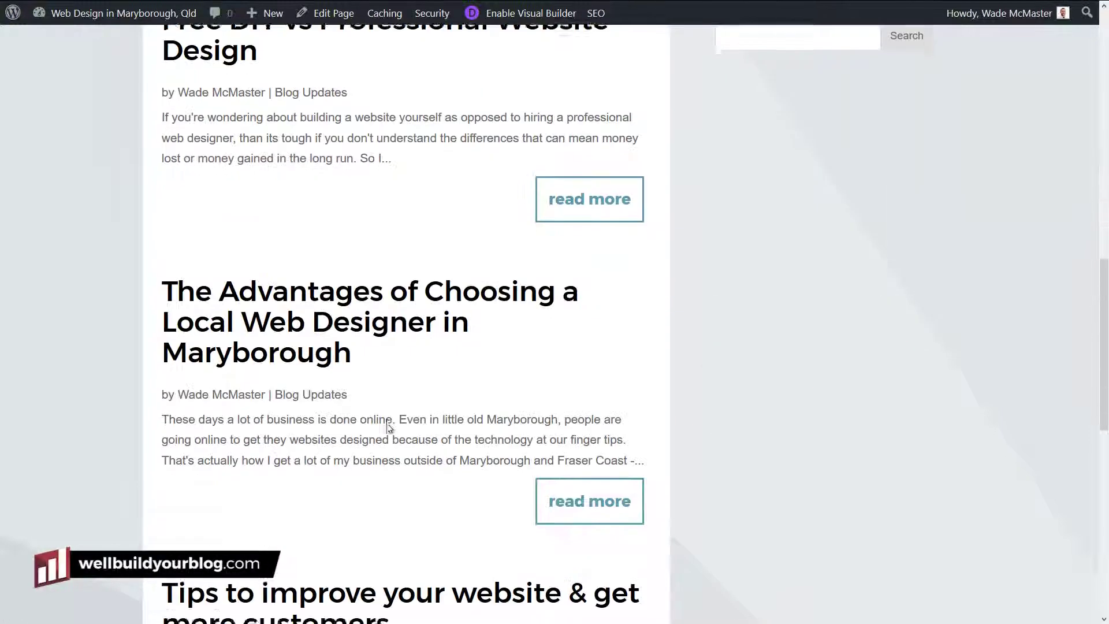
scroll(401, 498, "up", 12)
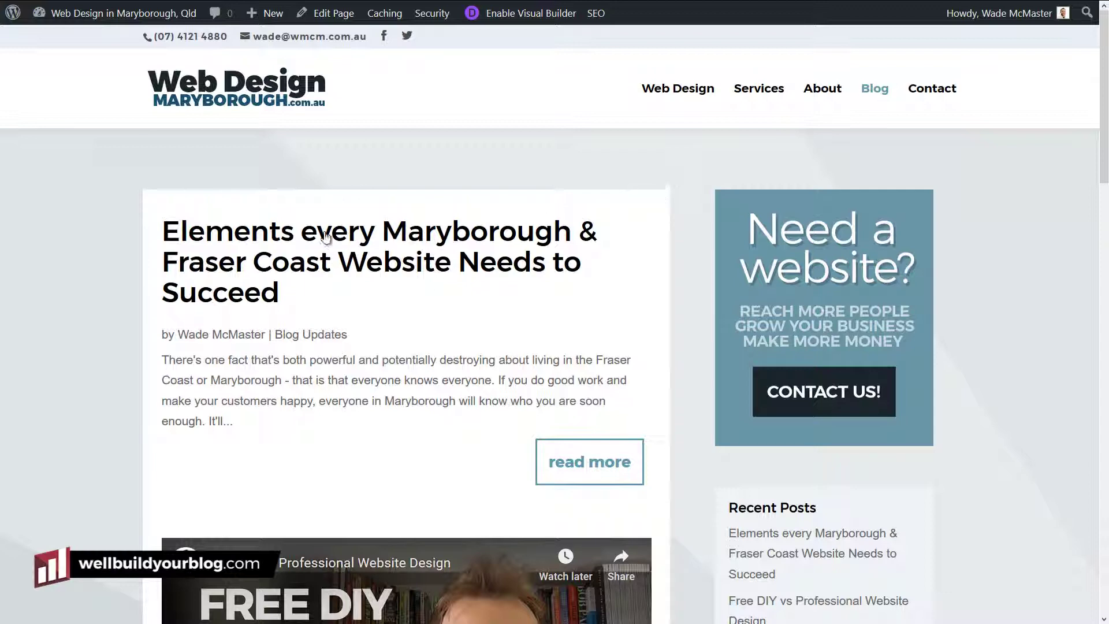
scroll(326, 237, "down", 3)
scroll(408, 279, "up", 3)
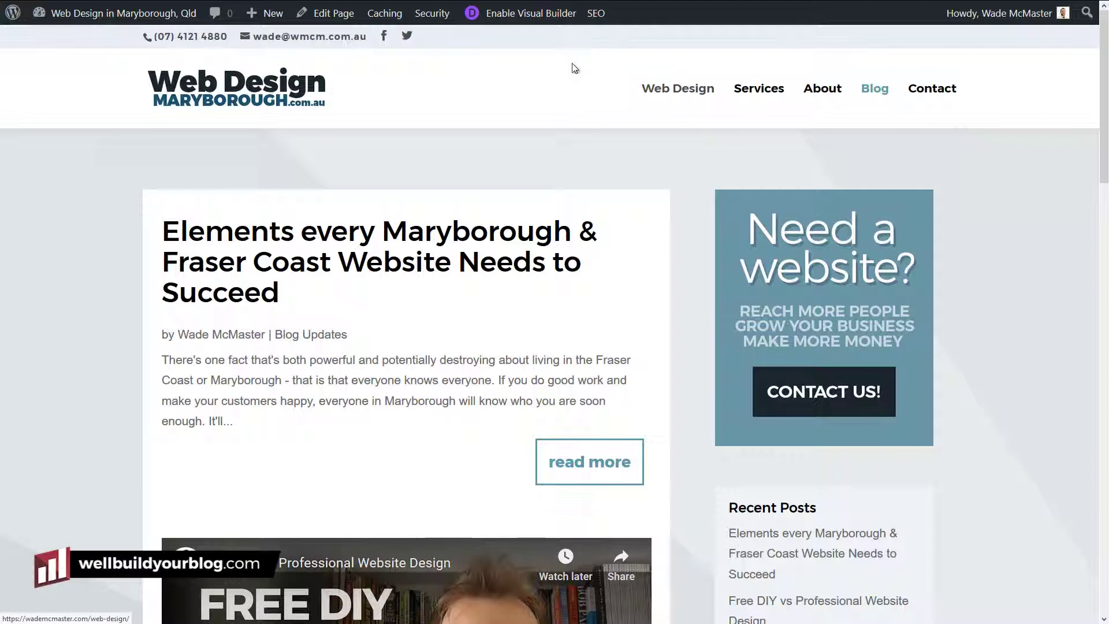
mouse_move(282, 13)
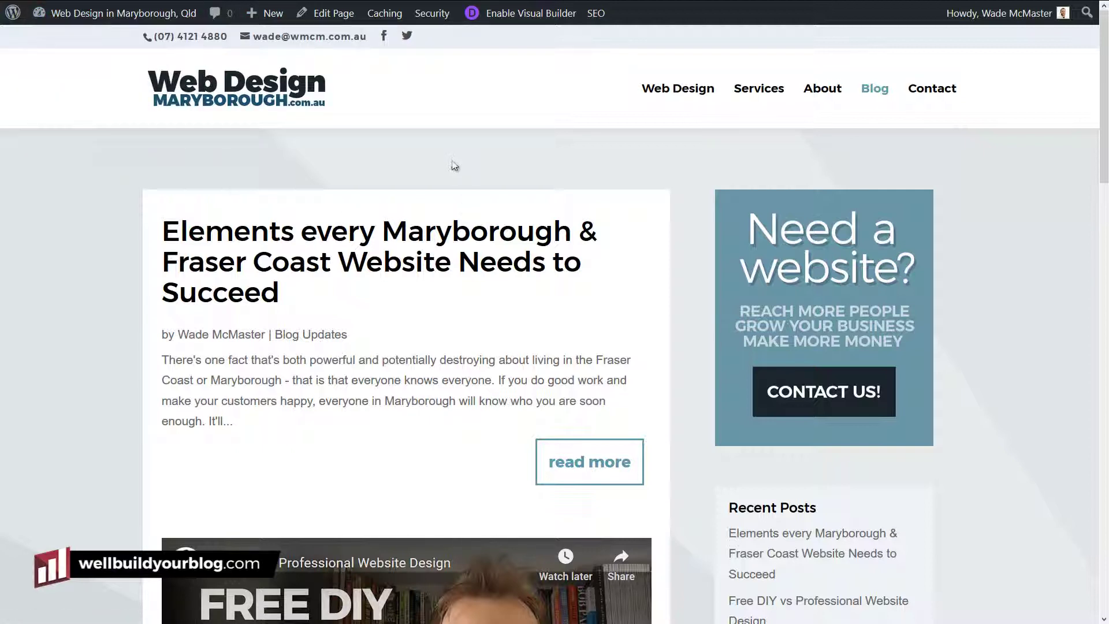
Open the site's About page, and open the dashboard in a separate browser tab.
left_click(816, 88)
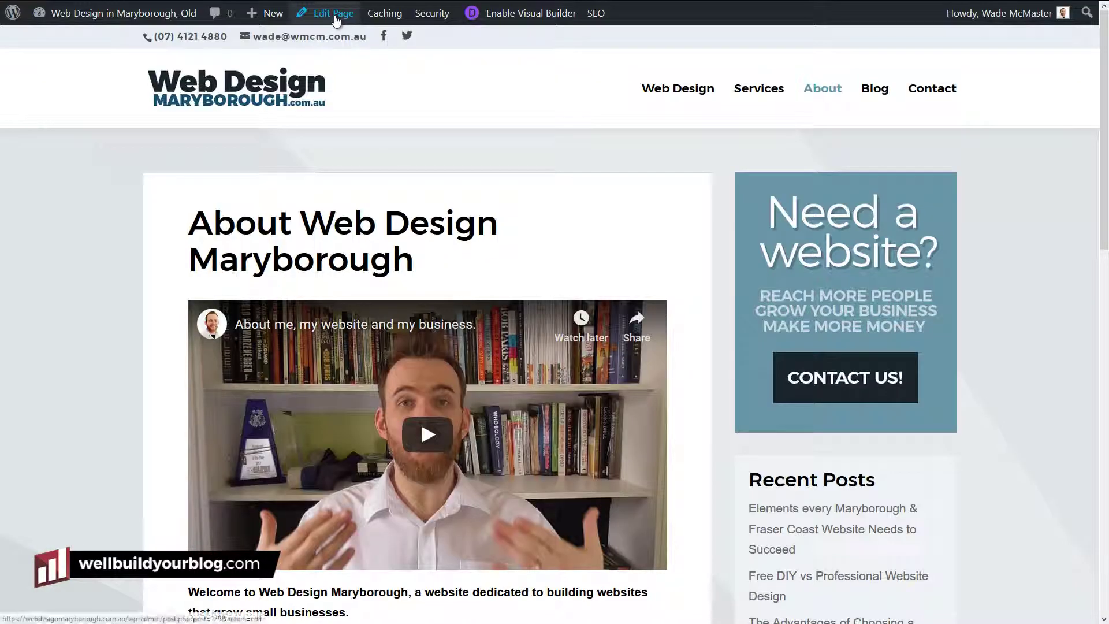
mouse_move(104, 13)
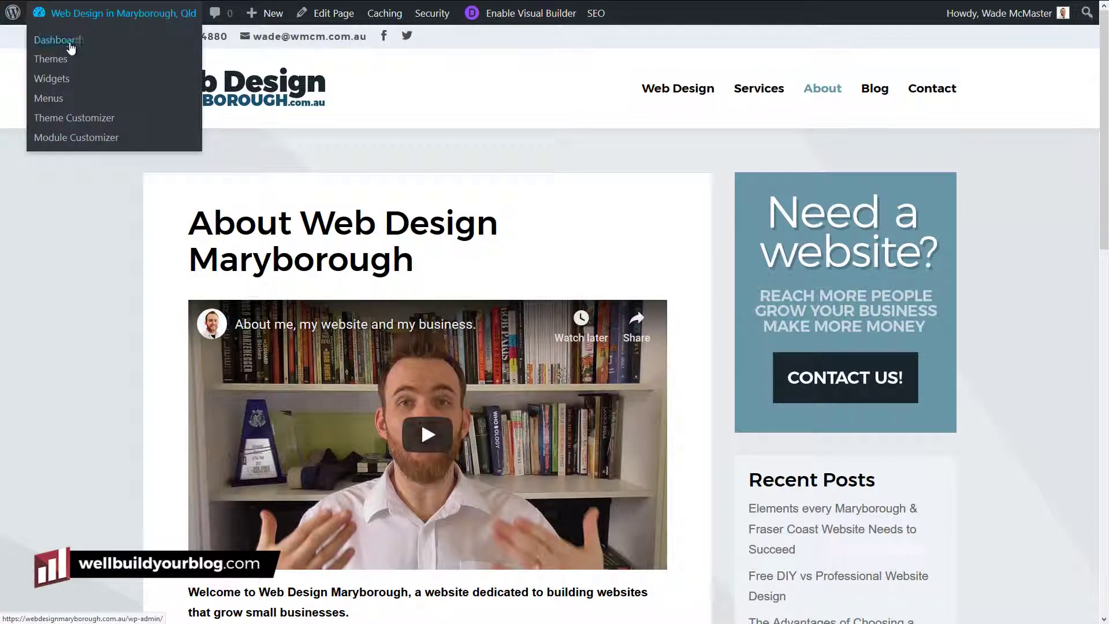
right_click(71, 48)
left_click(110, 55)
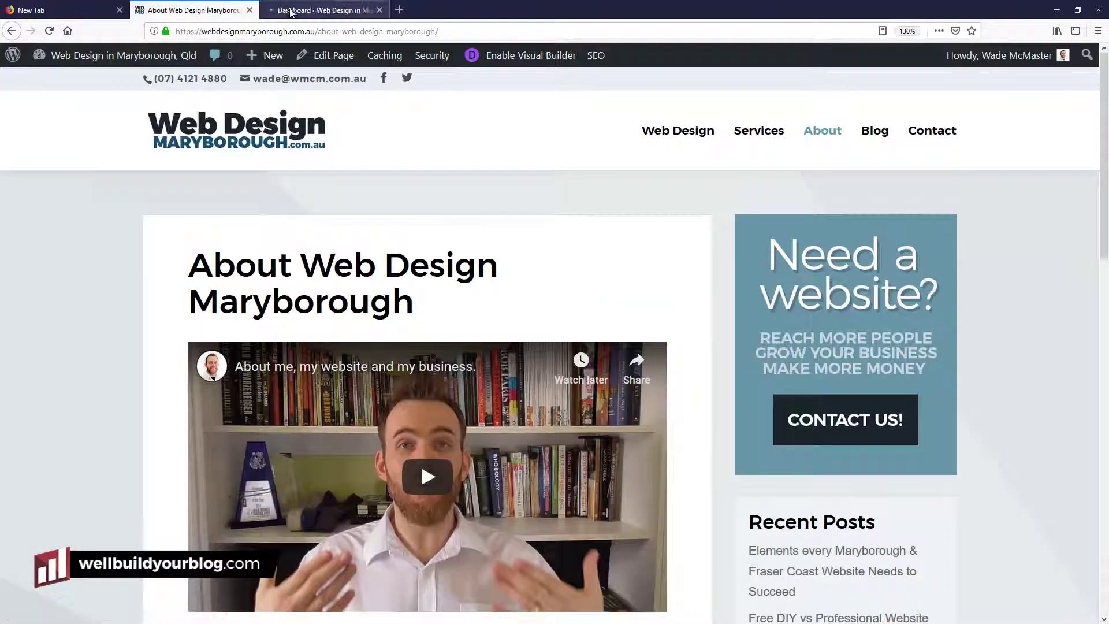
left_click(292, 10)
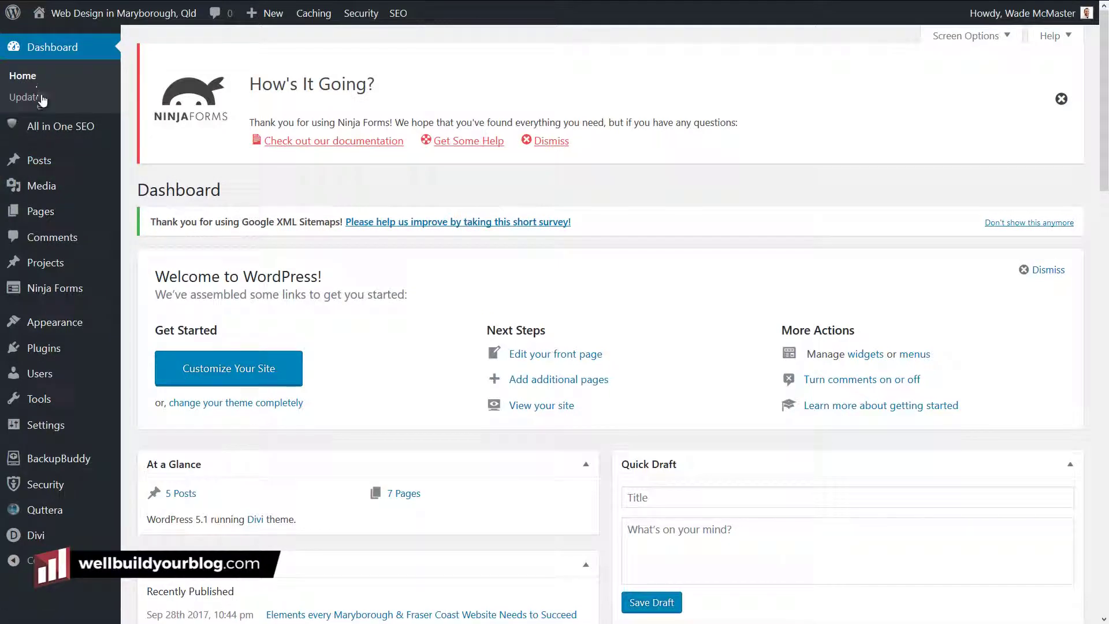
Open the list of all pages in the dashboard and look through the site's pages.
mouse_move(33, 214)
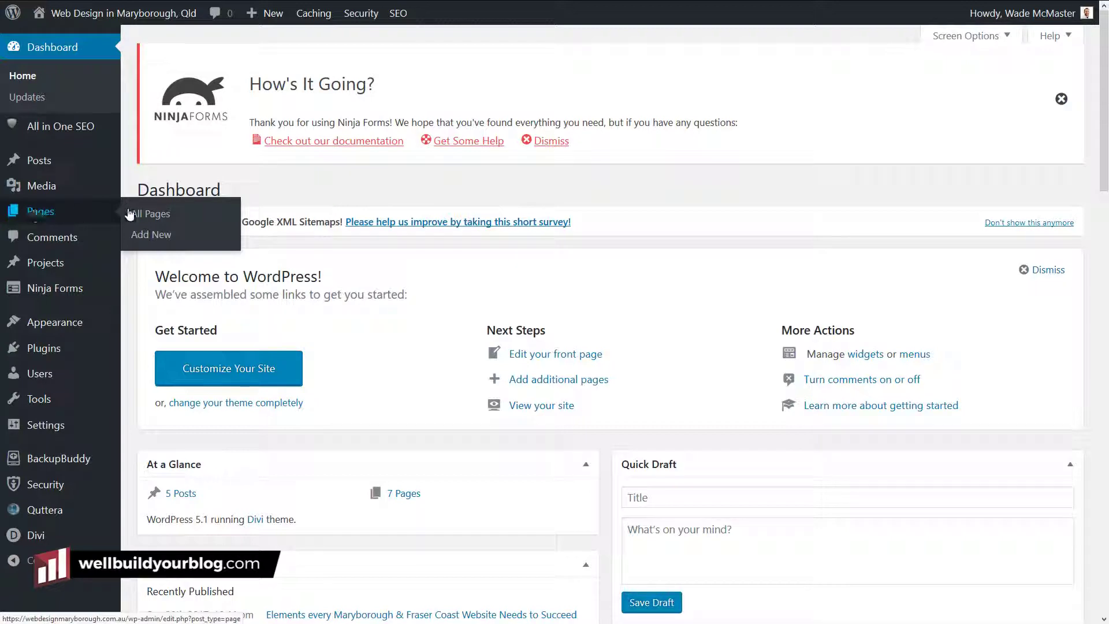
left_click(157, 215)
scroll(233, 272, "down", 2)
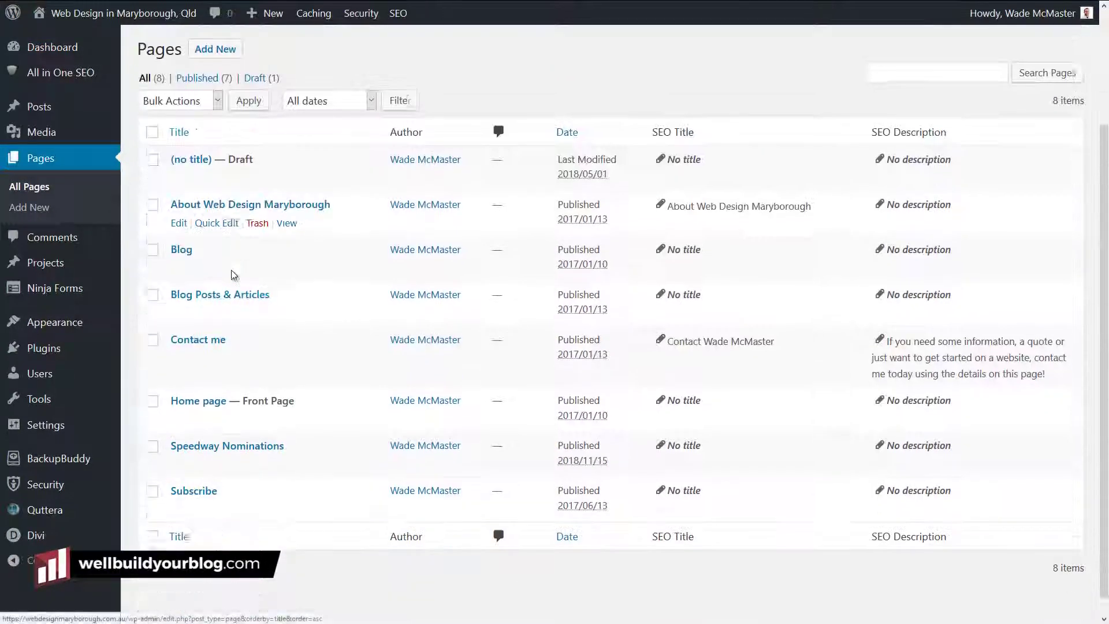
scroll(233, 271, "down", 1)
scroll(208, 307, "up", 3)
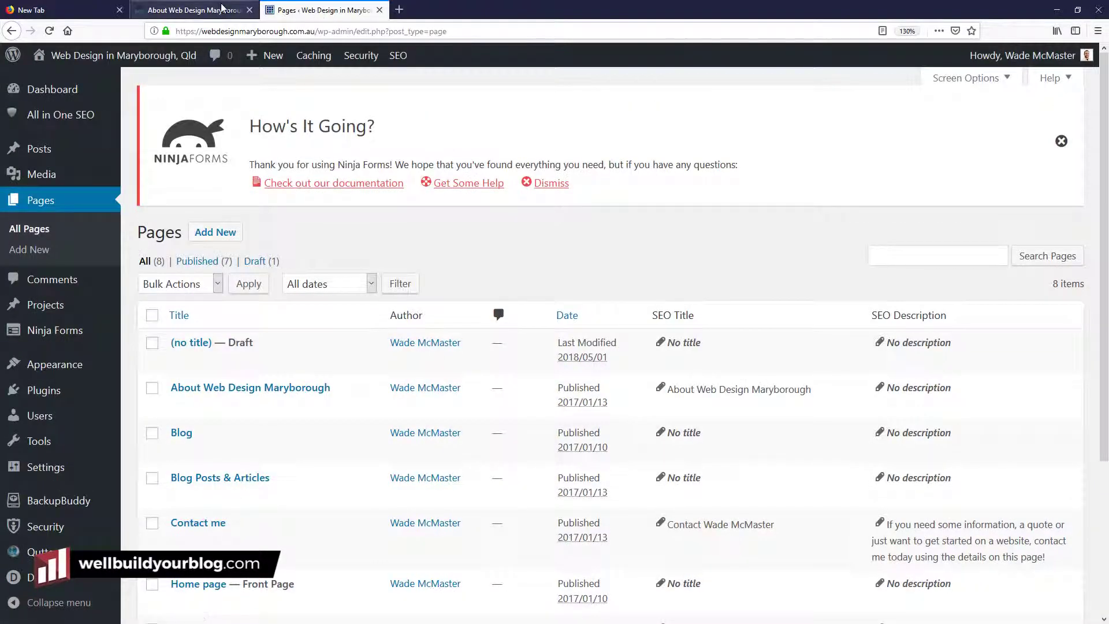
Return to the live About page, review its content and open that page for editing.
left_click(222, 9)
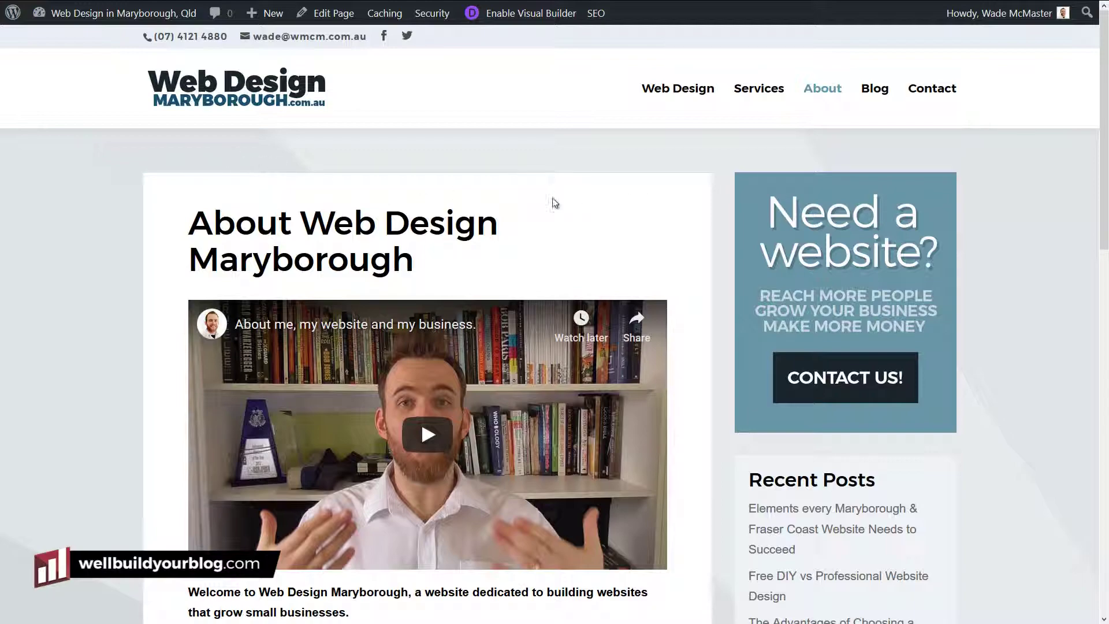
scroll(546, 237, "down", 3)
scroll(539, 250, "down", 3)
scroll(566, 315, "down", 9)
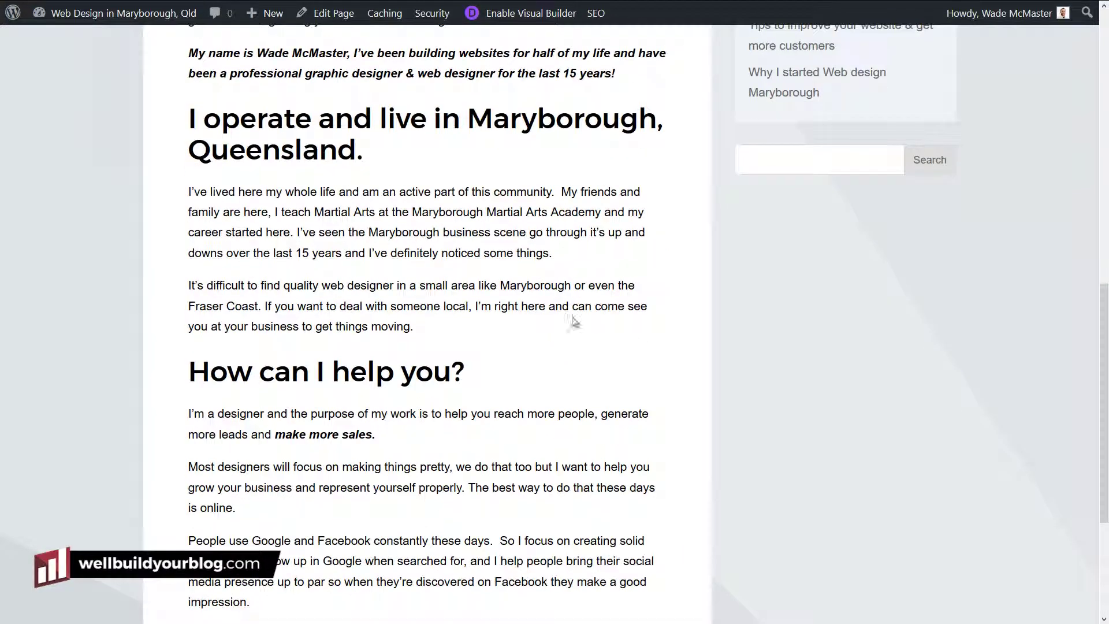
scroll(545, 397, "up", 15)
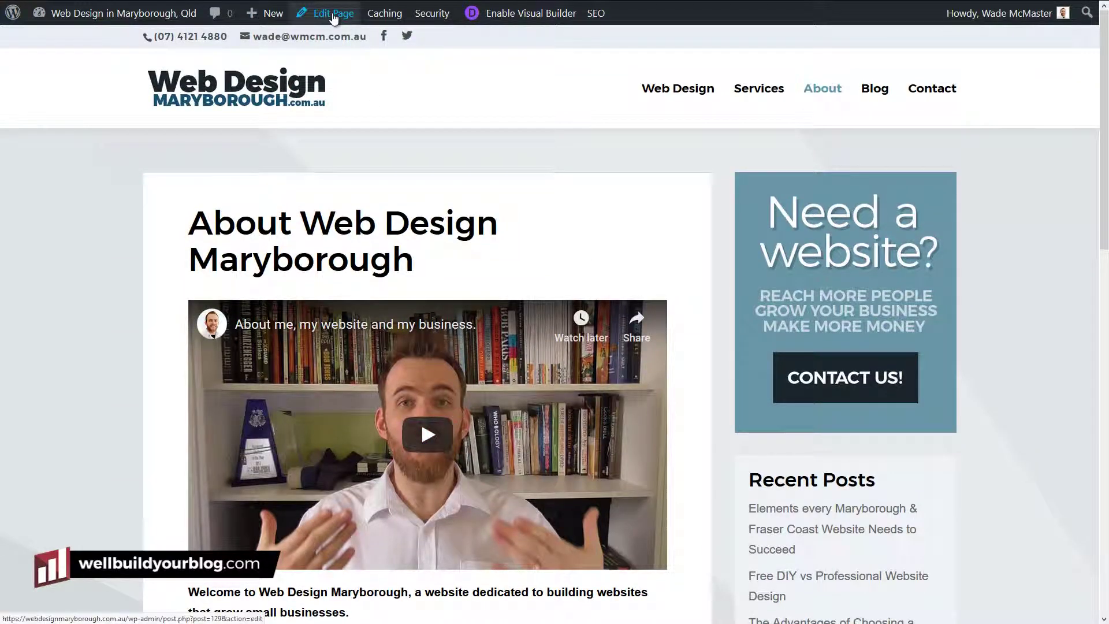
left_click(334, 14)
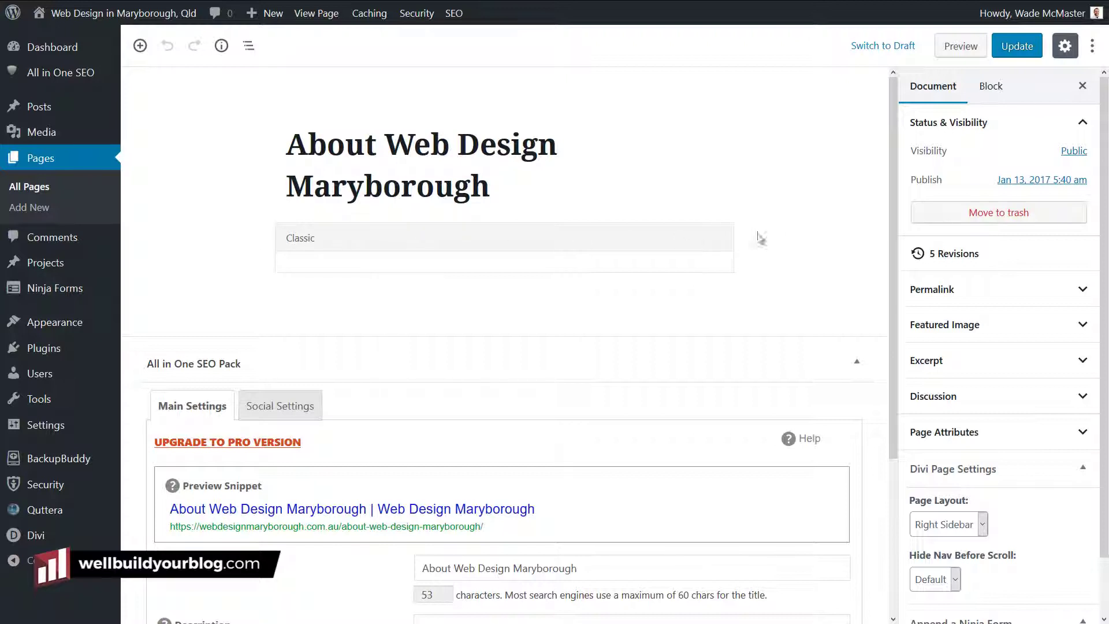
Convert the Classic block of the About page into individual blocks.
left_click(730, 245)
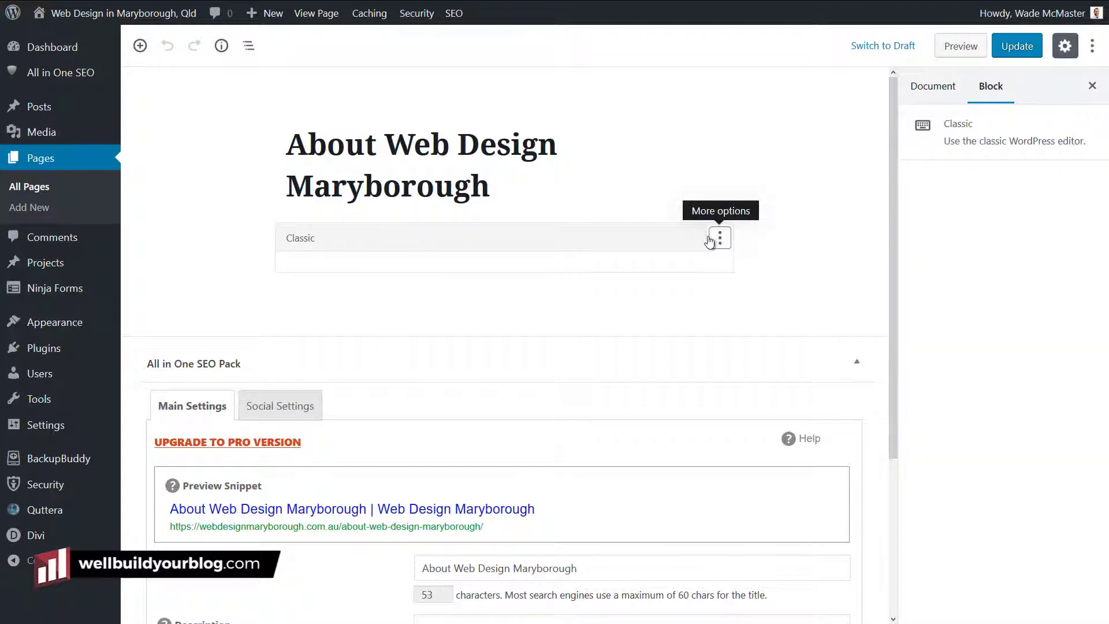
left_click(720, 239)
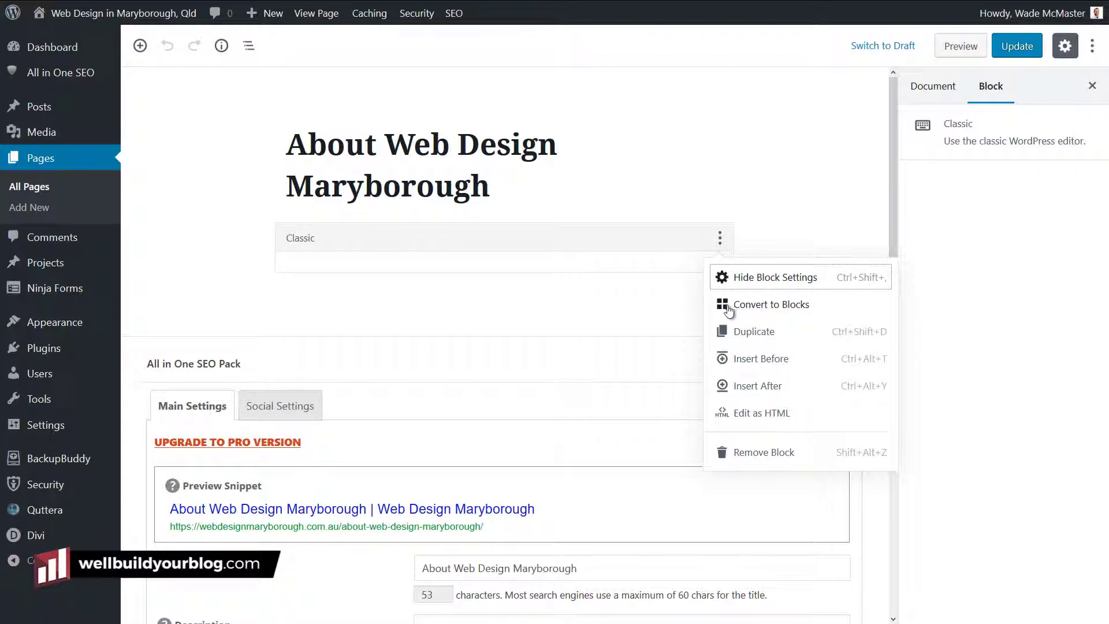
left_click(796, 308)
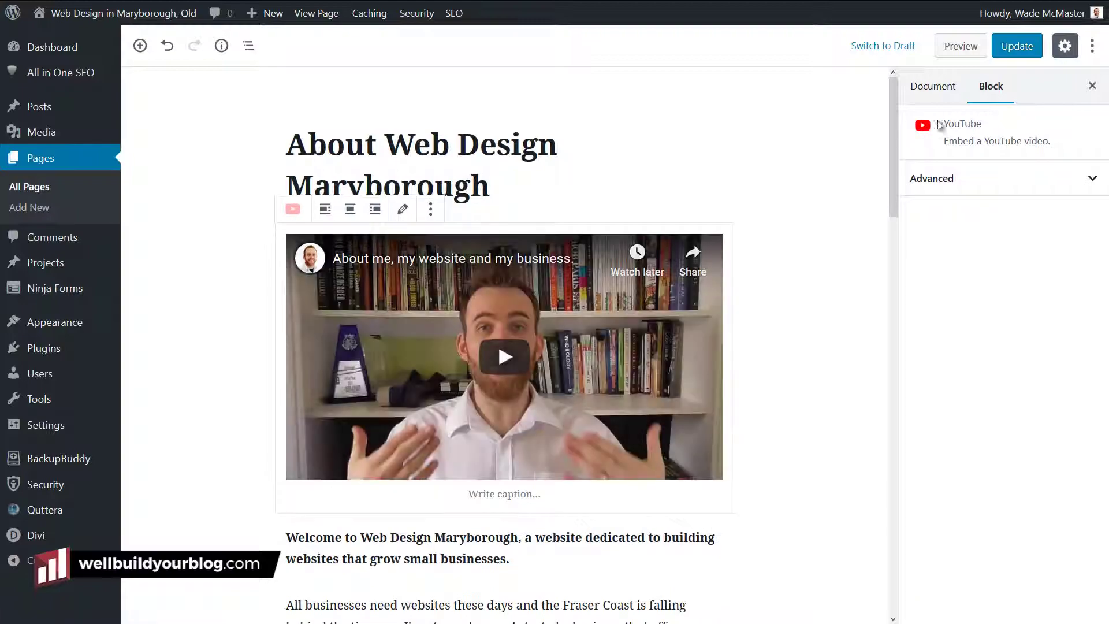
Insert the word "over" before "the last 15 years!" in the bold italic introduction paragraph.
scroll(895, 151, "down", 1)
left_click_drag(897, 151, 941, 216)
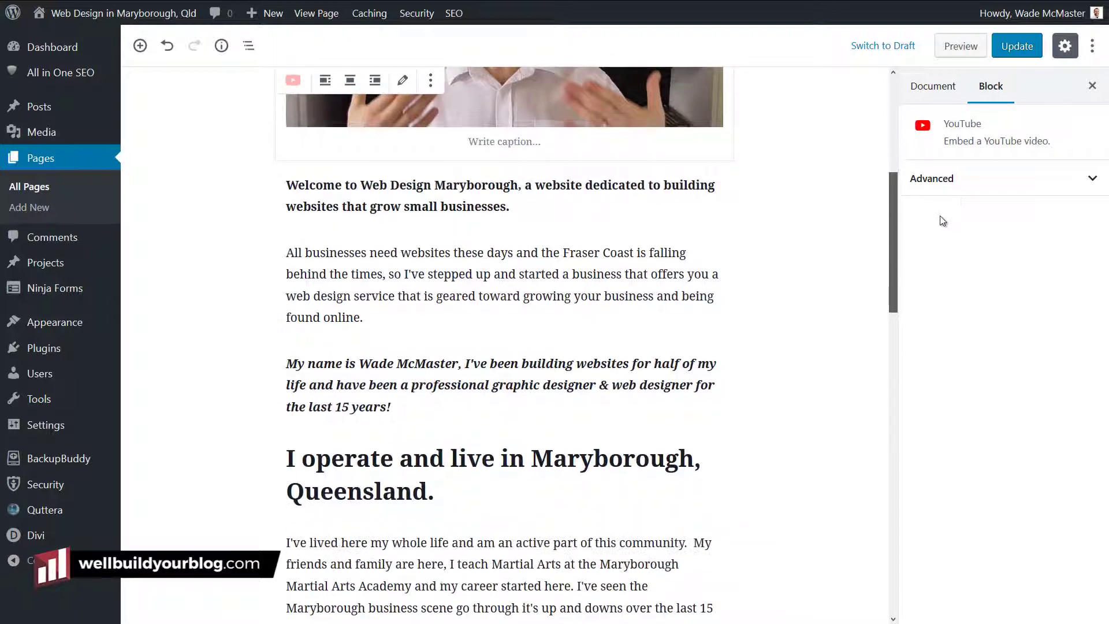
left_click(421, 267)
left_click(408, 317)
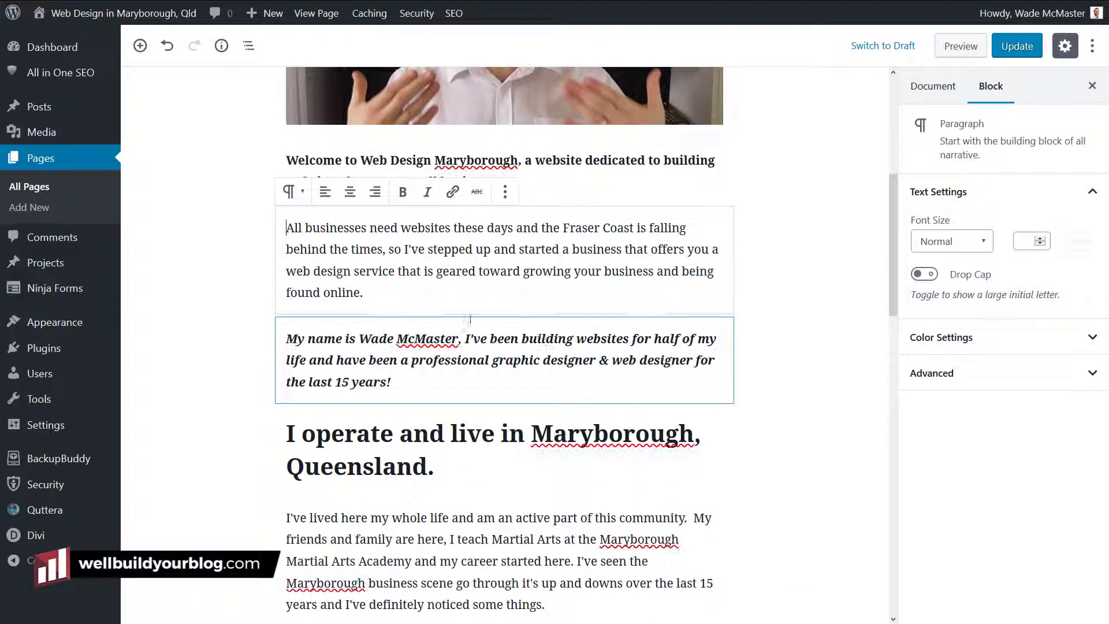
scroll(410, 350, "down", 2)
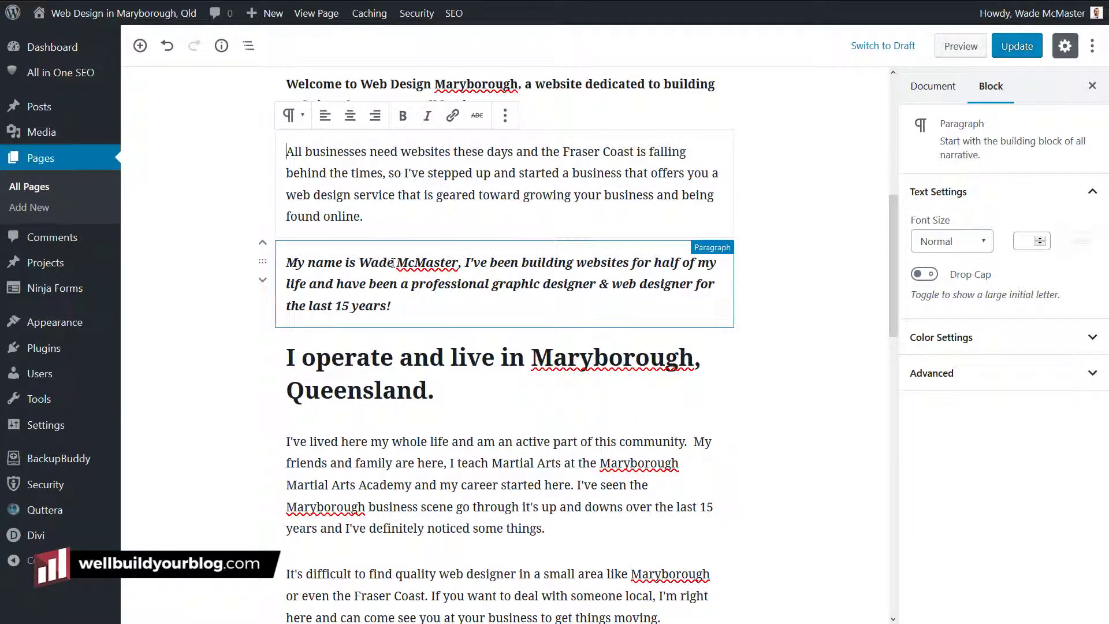
triple_click(529, 276)
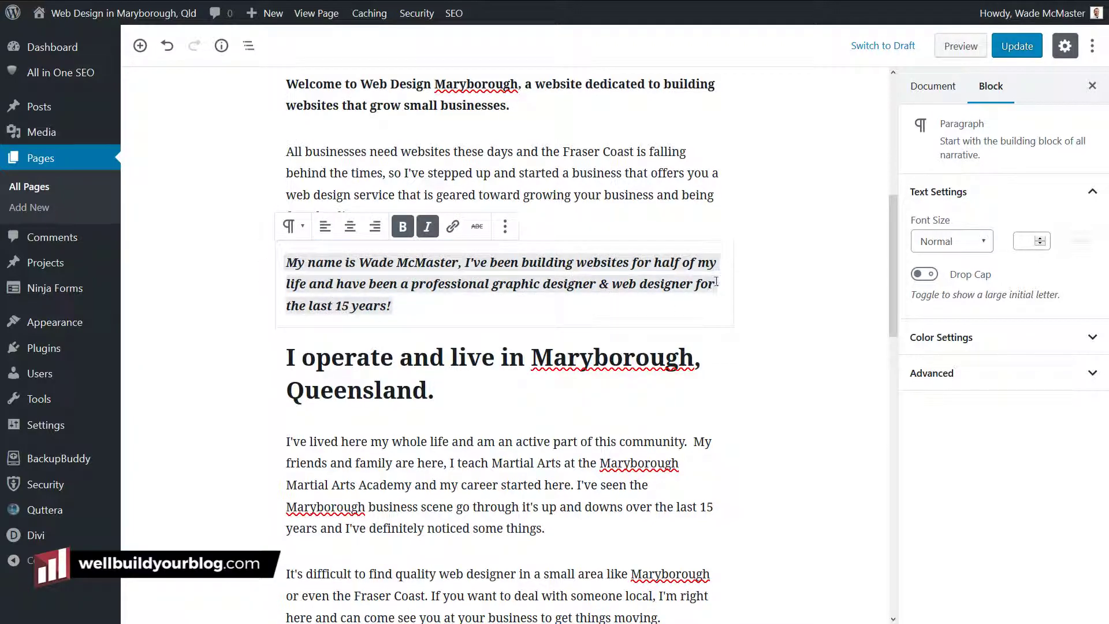
type("over")
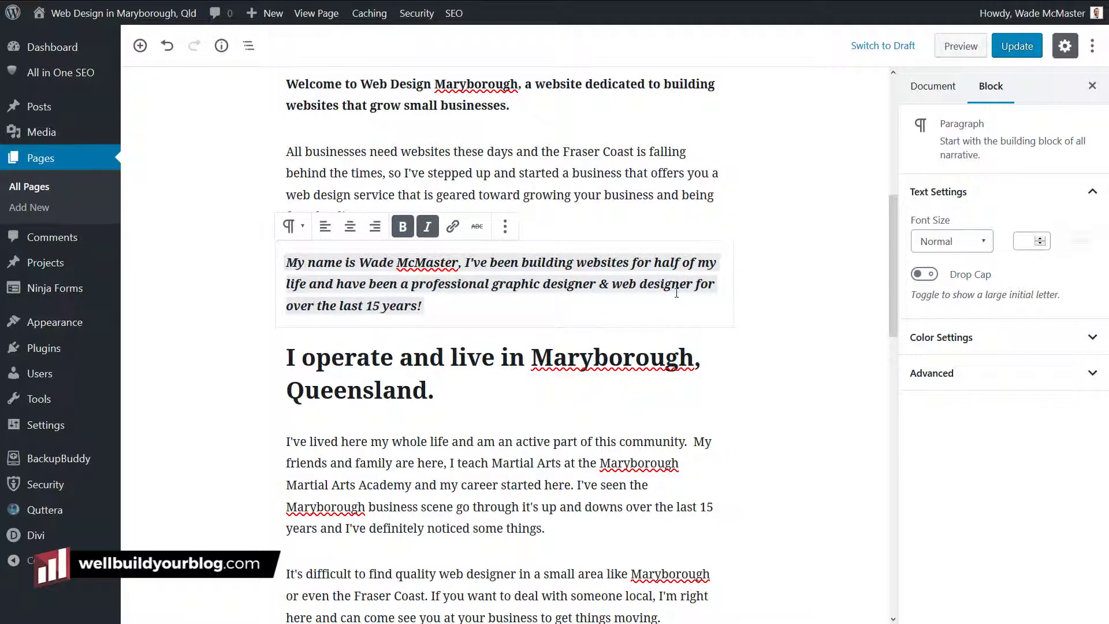
Review the remaining text of the About page and update the published page.
scroll(702, 451, "down", 4)
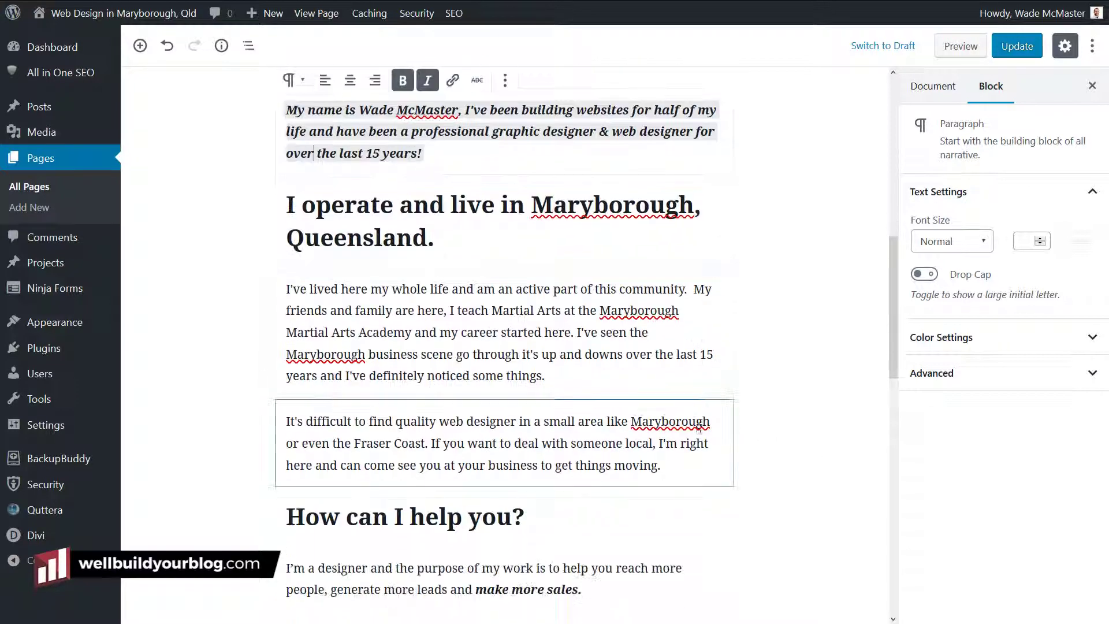
scroll(705, 449, "up", 11)
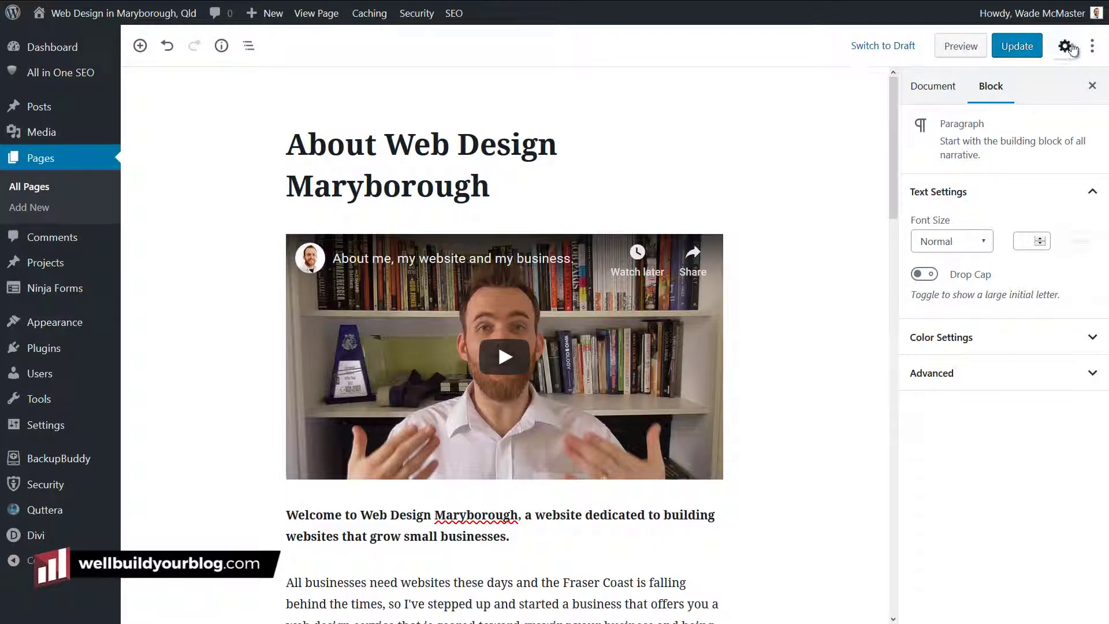
left_click(1026, 48)
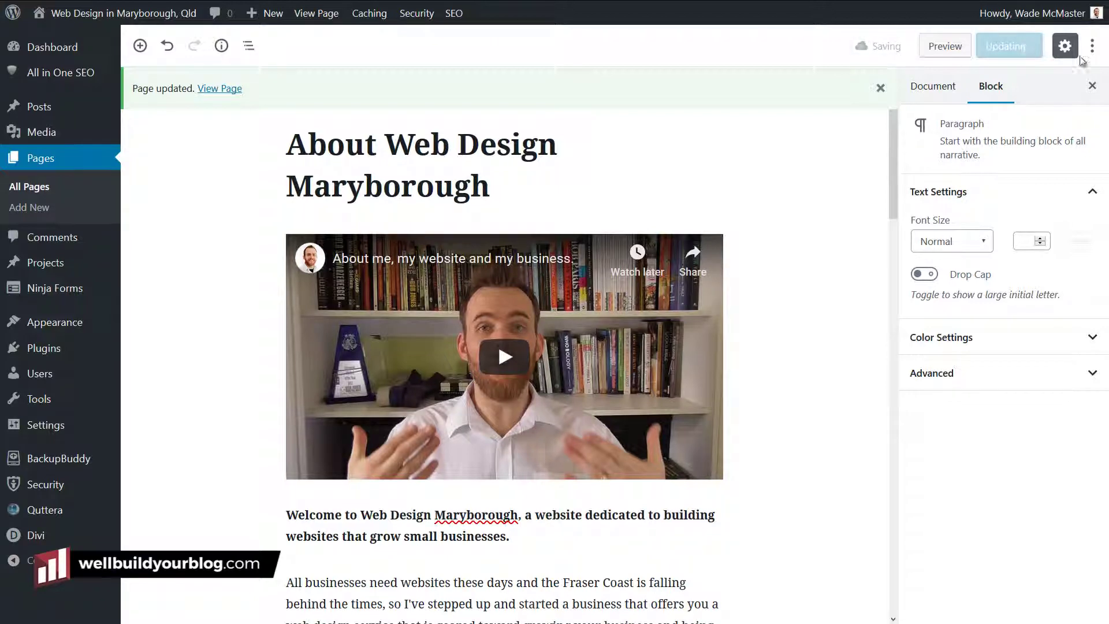
scroll(595, 203, "down", 6)
left_click(595, 203)
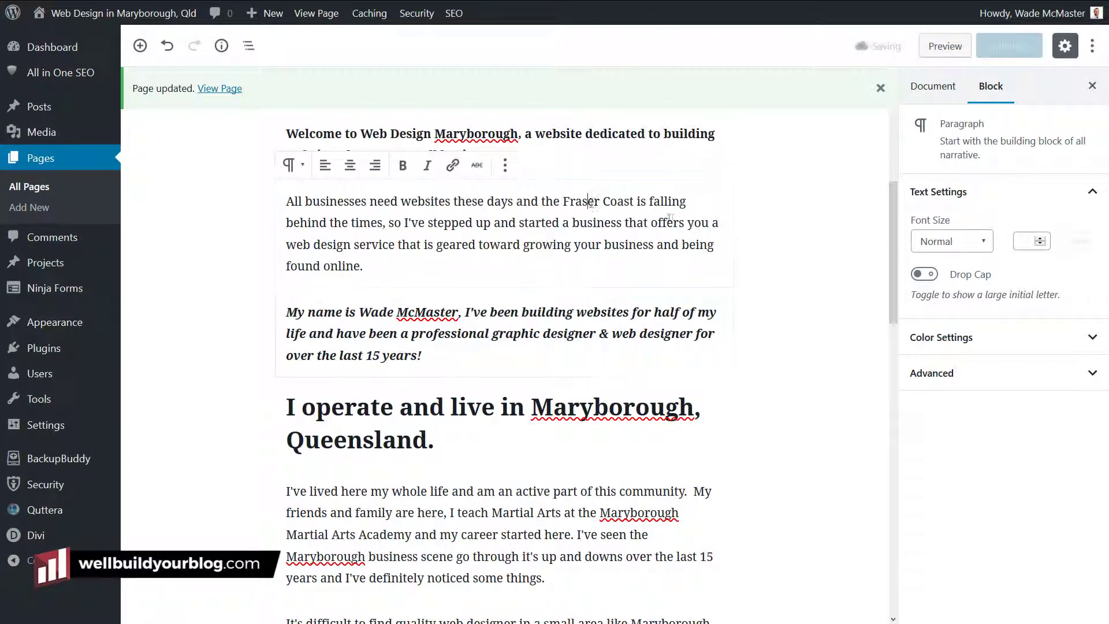
left_click_drag(617, 223, 541, 231)
scroll(497, 315, "down", 1)
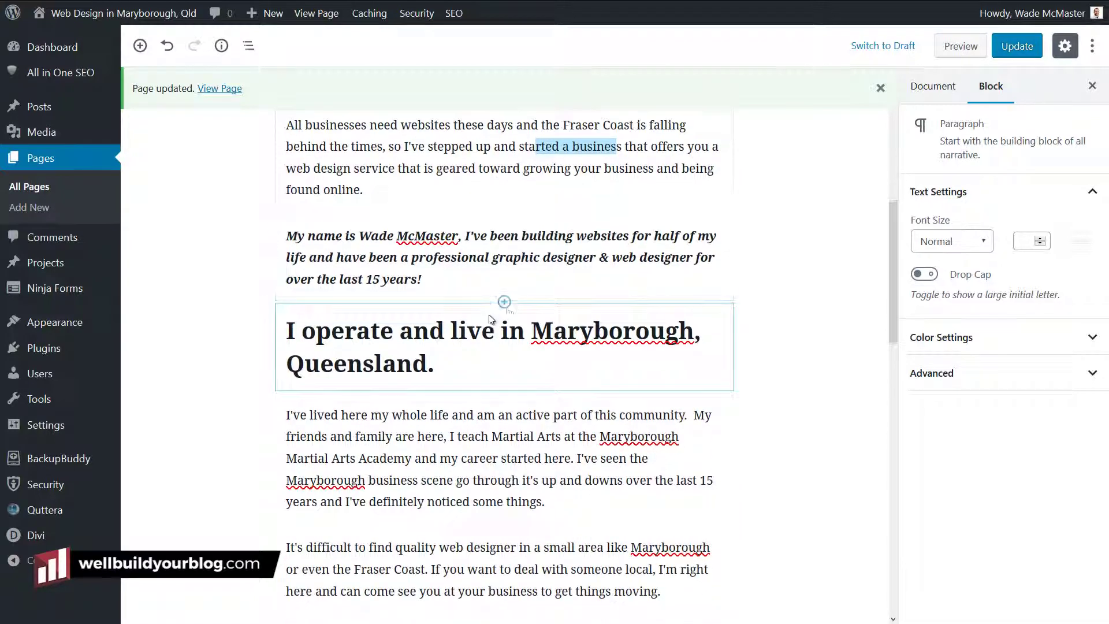
scroll(733, 391, "up", 7)
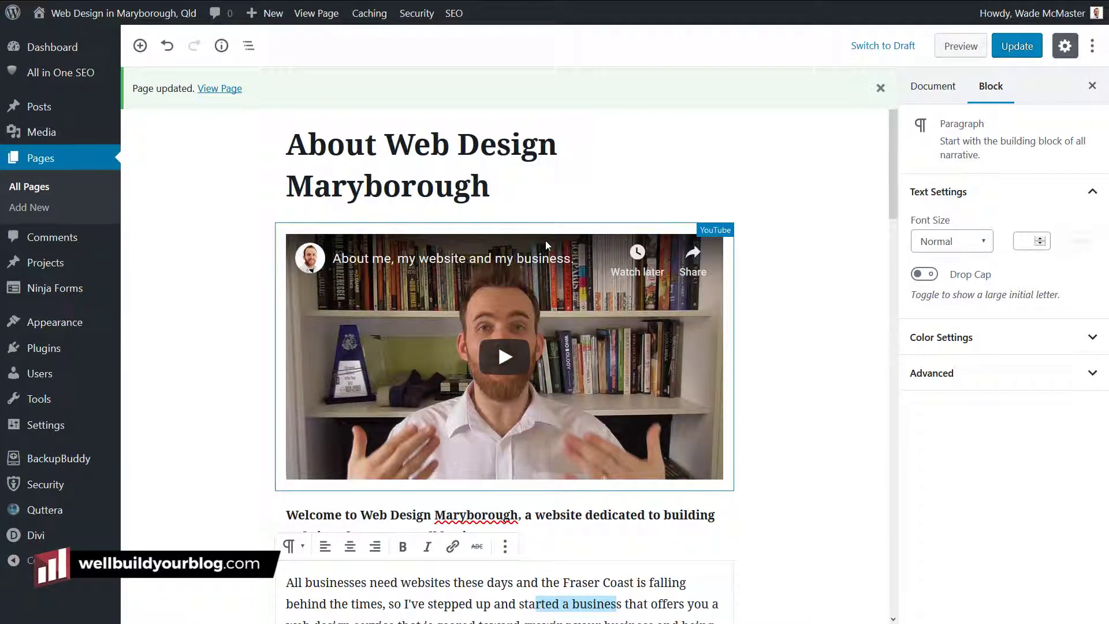
Return to the site's dashboard and open the list of all pages.
mouse_move(30, 46)
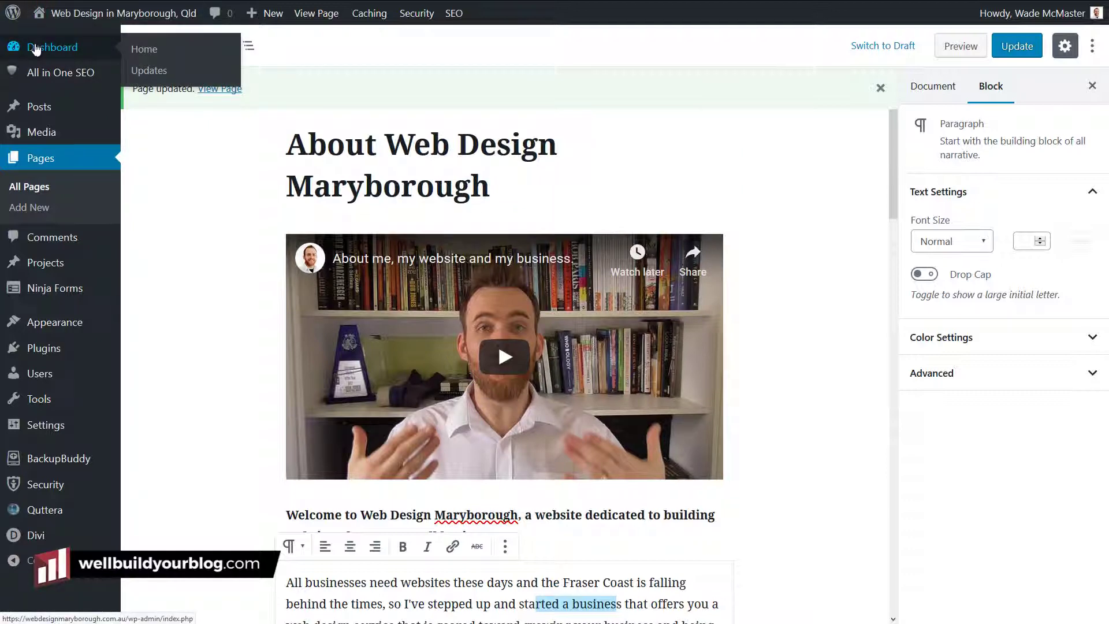
left_click(52, 51)
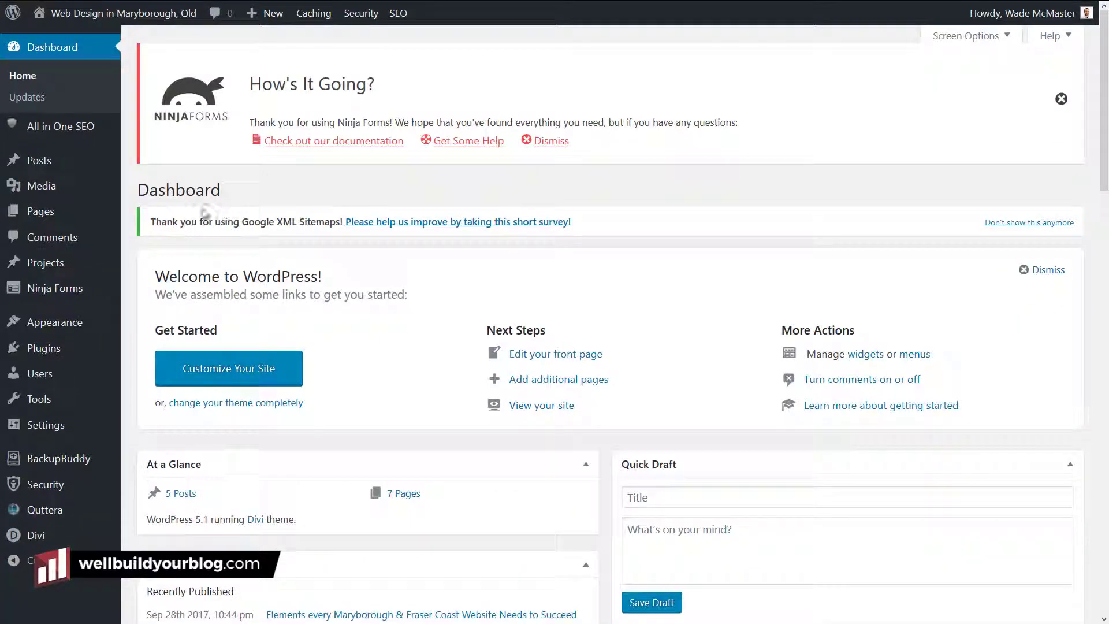
mouse_move(47, 215)
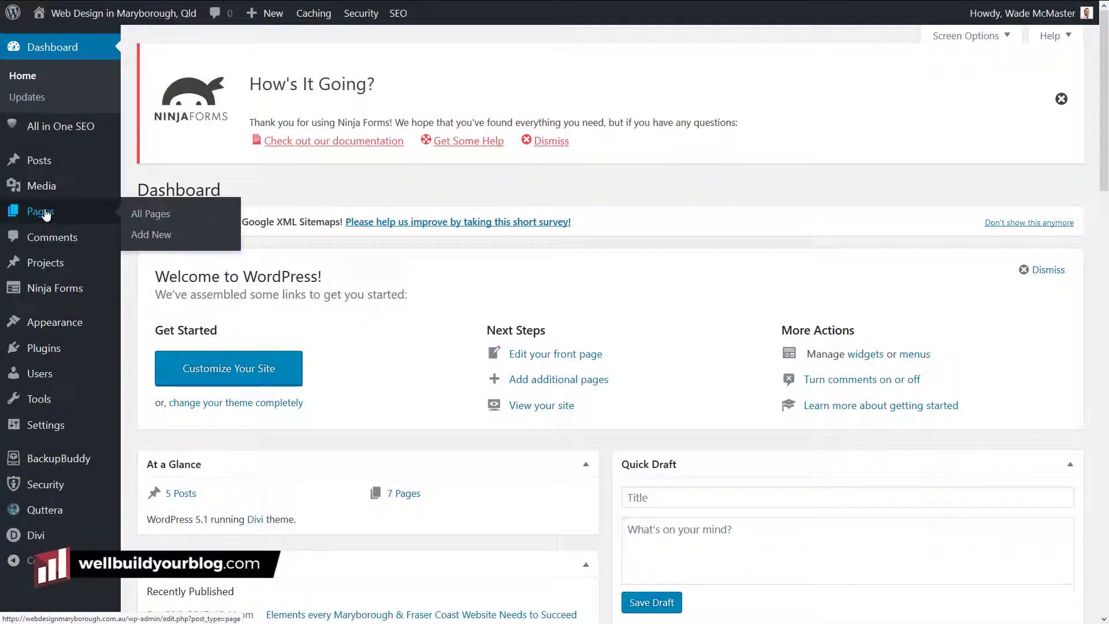
left_click(154, 214)
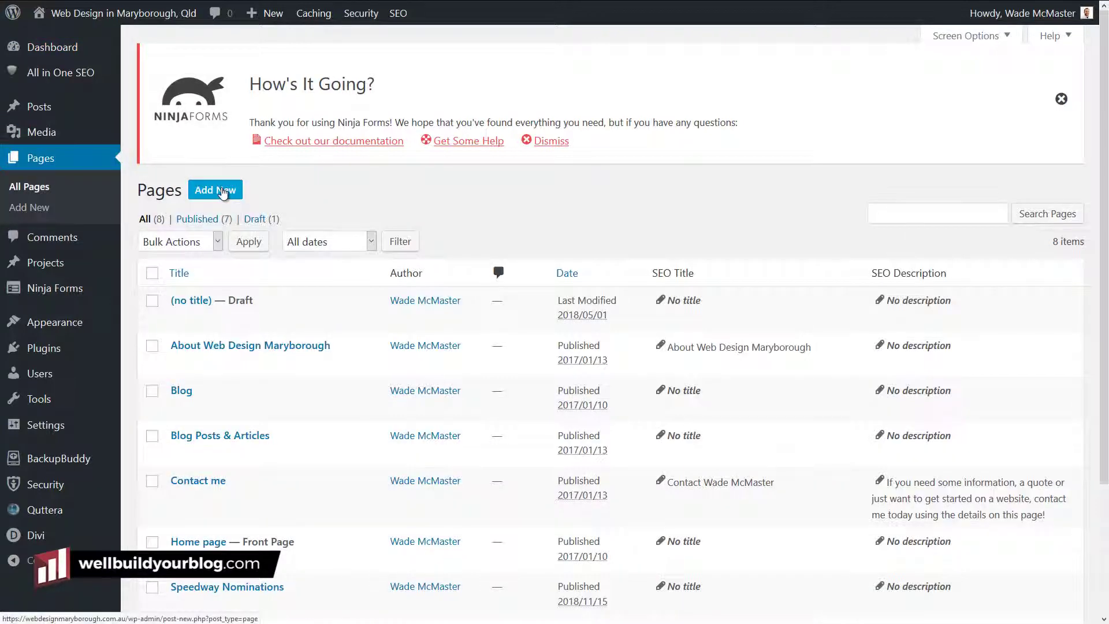
Visit the site's live front page and start creating a new page from there.
mouse_move(129, 31)
mouse_move(271, 57)
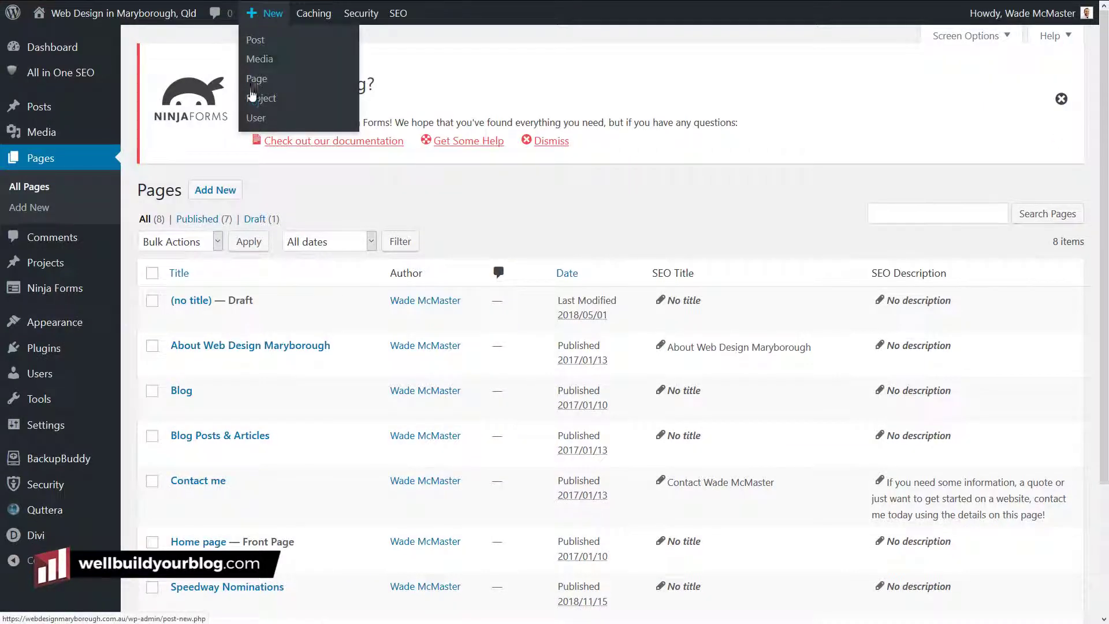
left_click(170, 14)
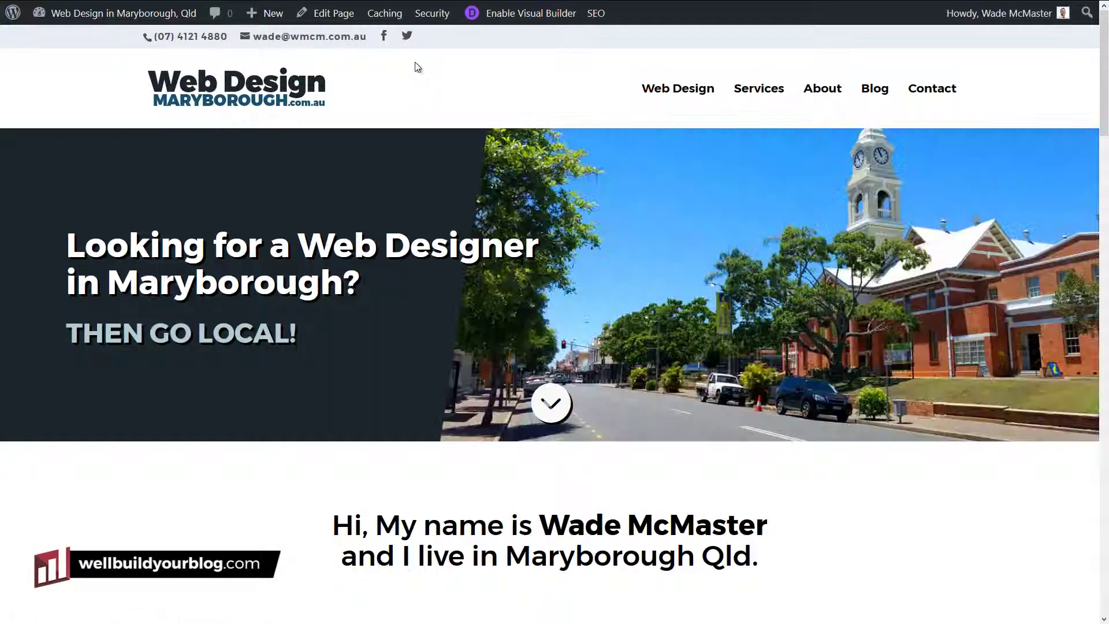
mouse_move(260, 13)
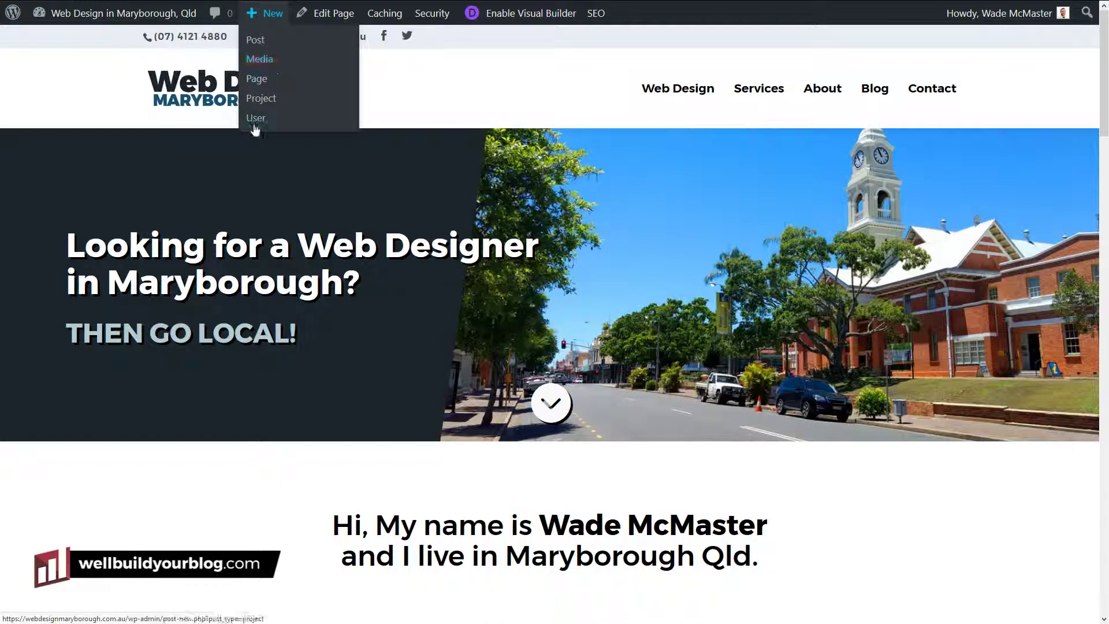
left_click(246, 78)
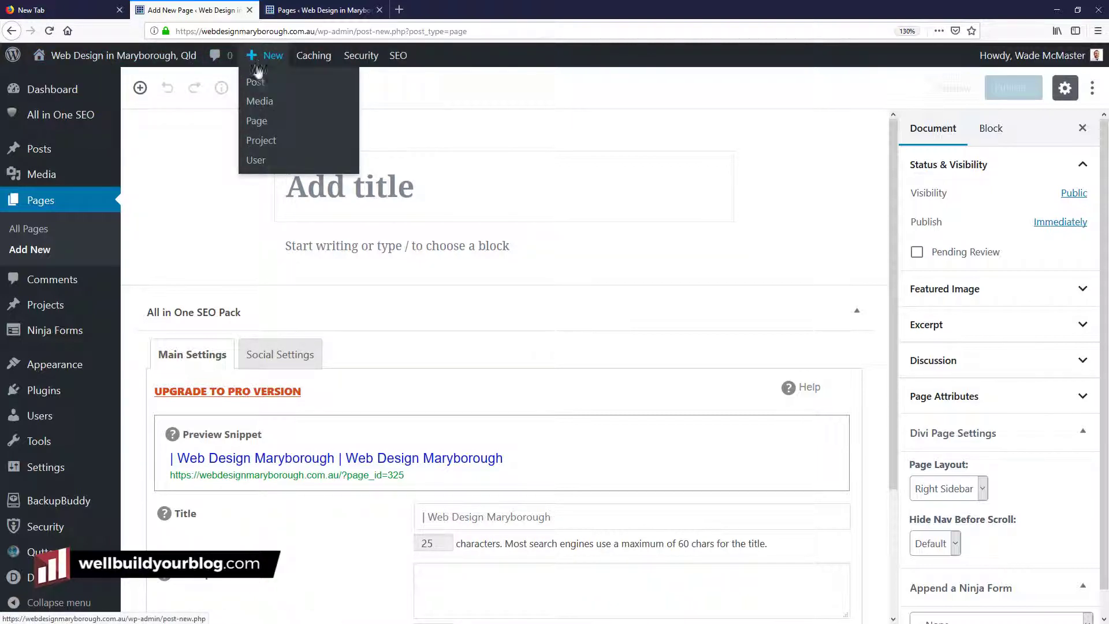
key("F11")
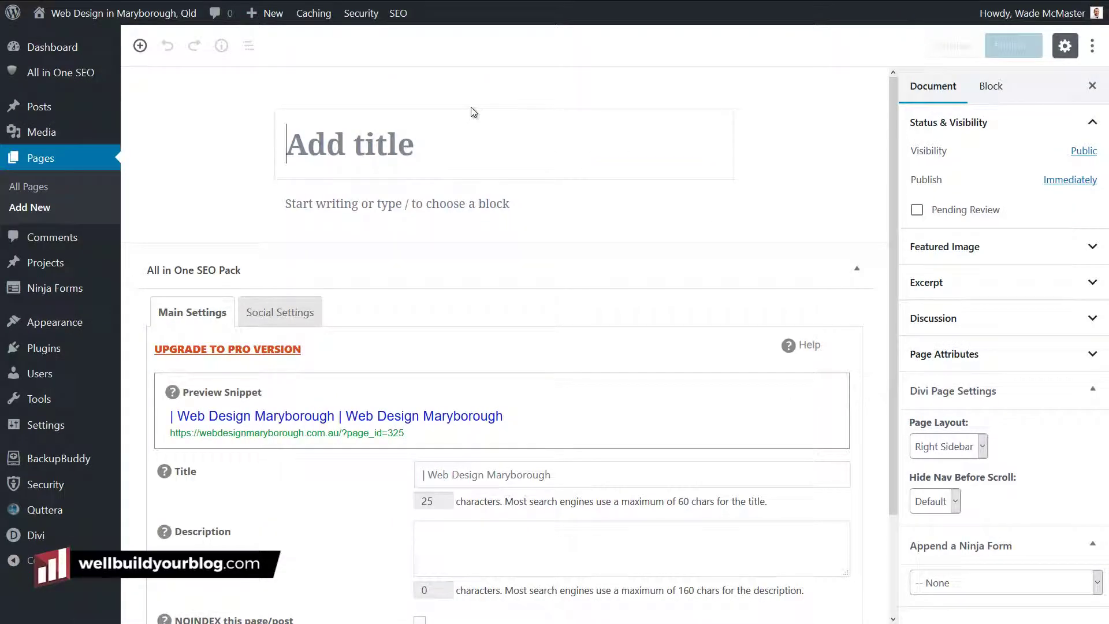
Title the new page "Services".
type("Services")
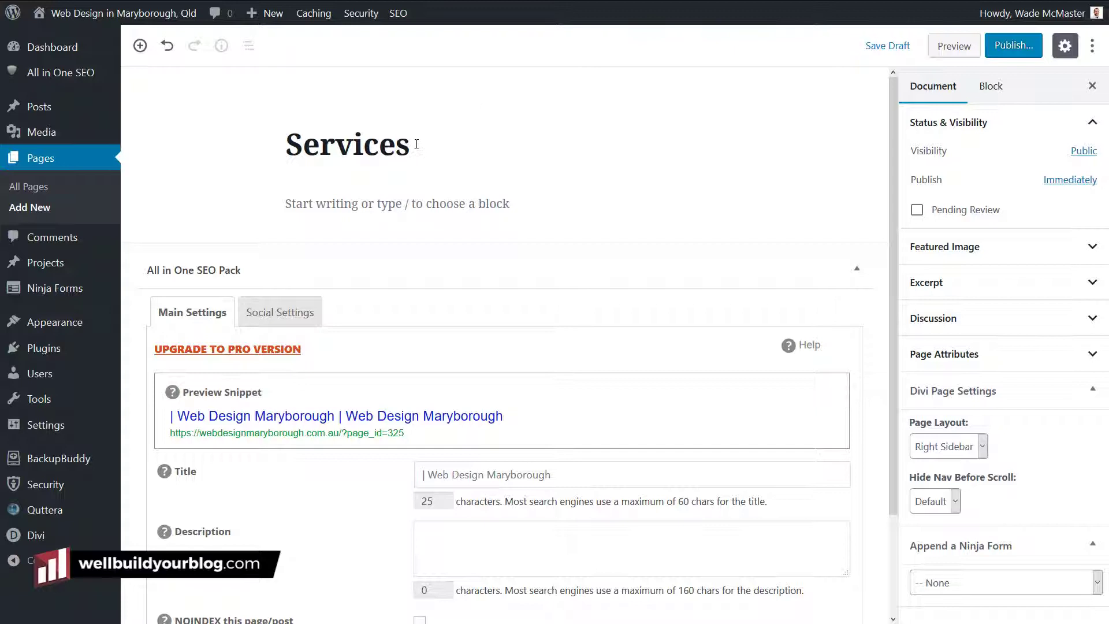
left_click(425, 197)
left_click(478, 129)
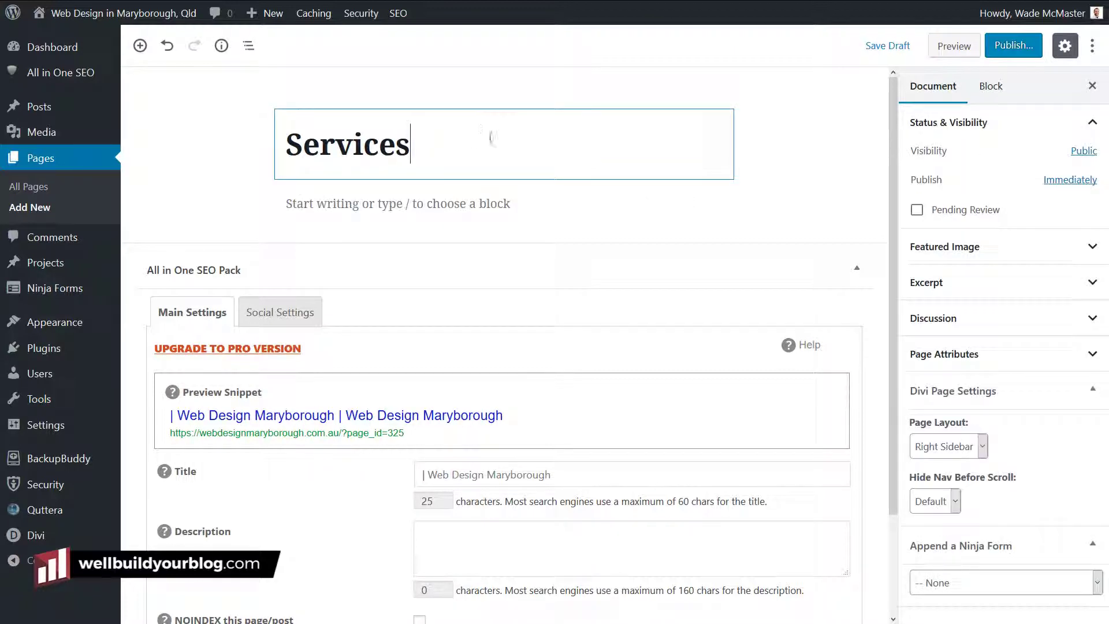
Write the first paragraph under the title as "Our services are for anyone who wants a website or logo designed.".
left_click(440, 206)
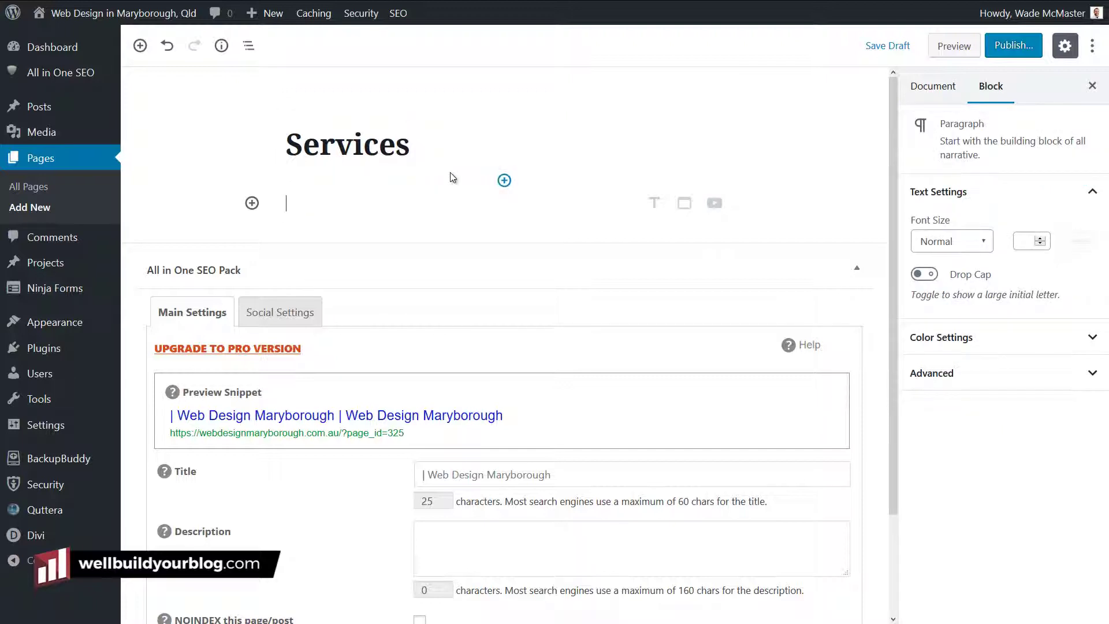
type("OUr services are")
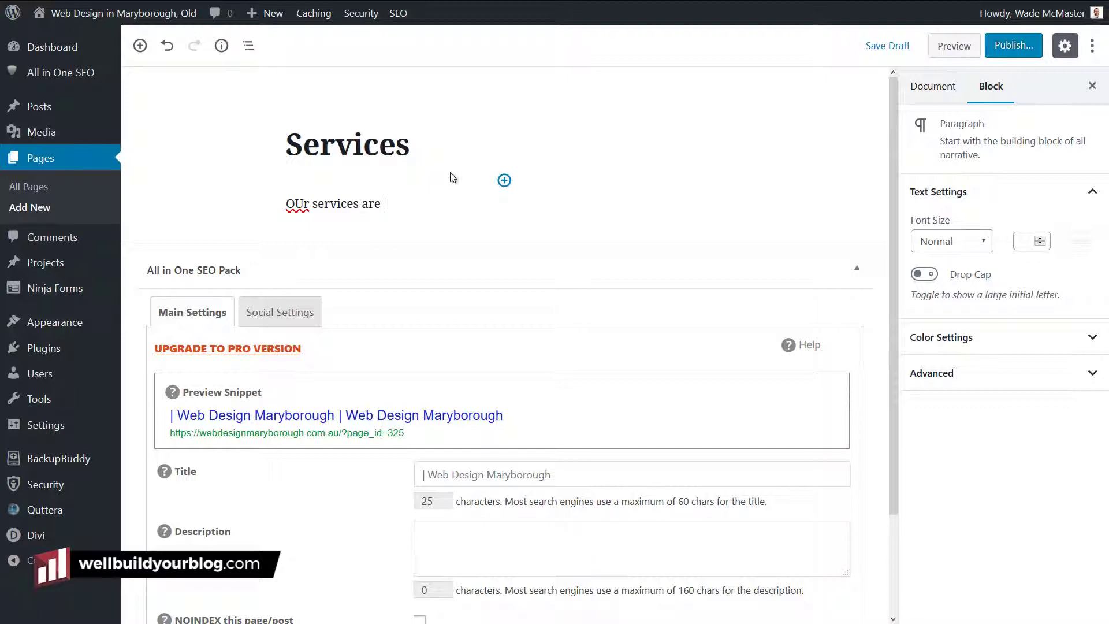
type(" for anyone who wants a webs")
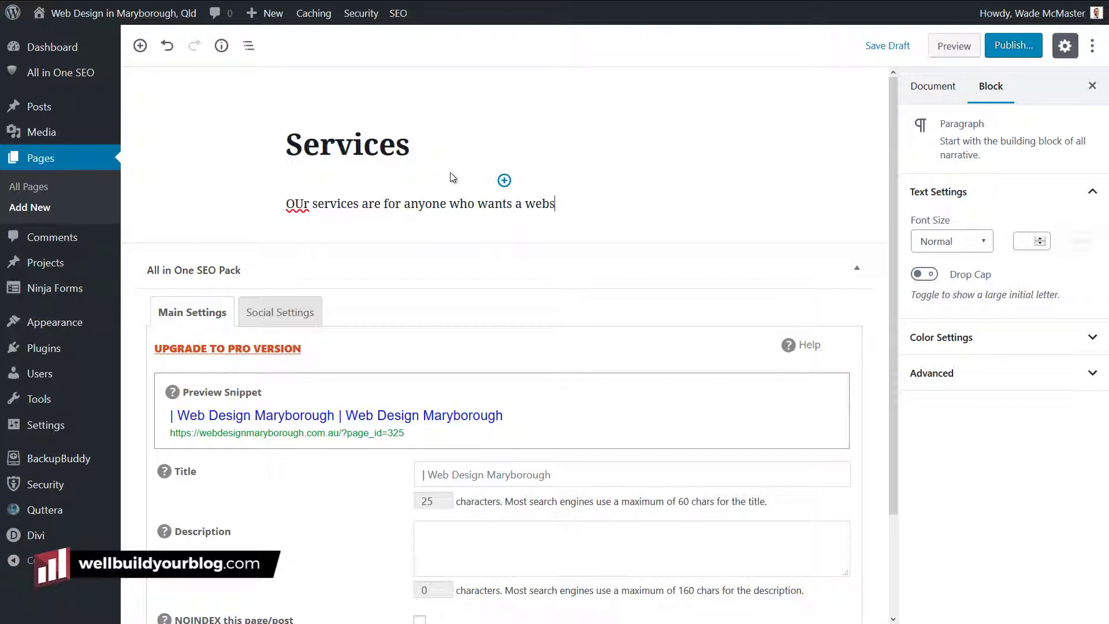
type("ite or logo designed")
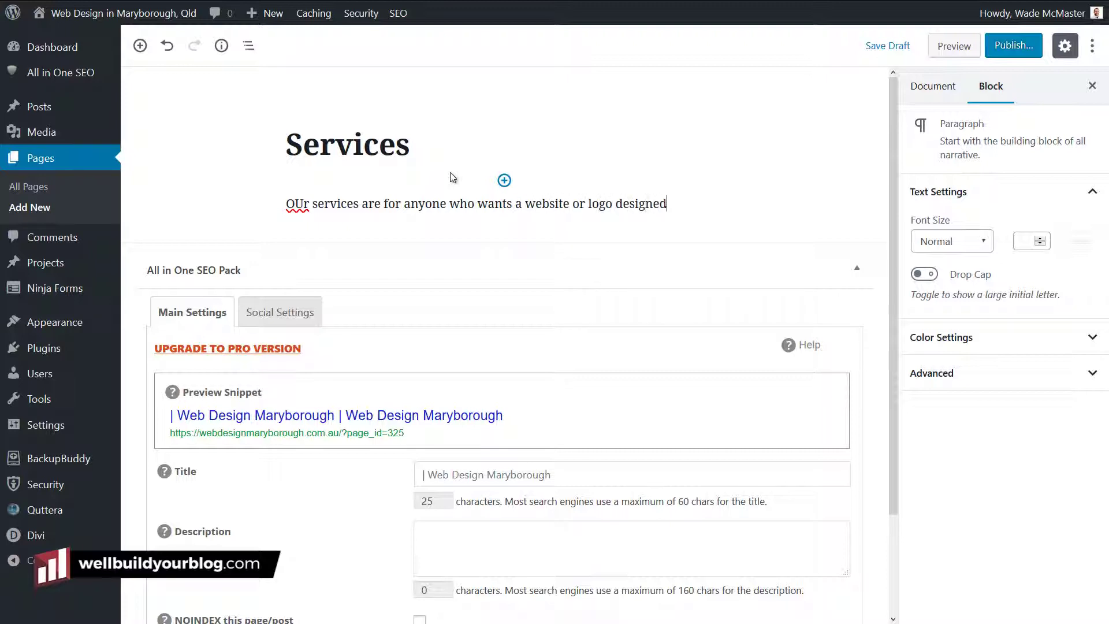
type(".")
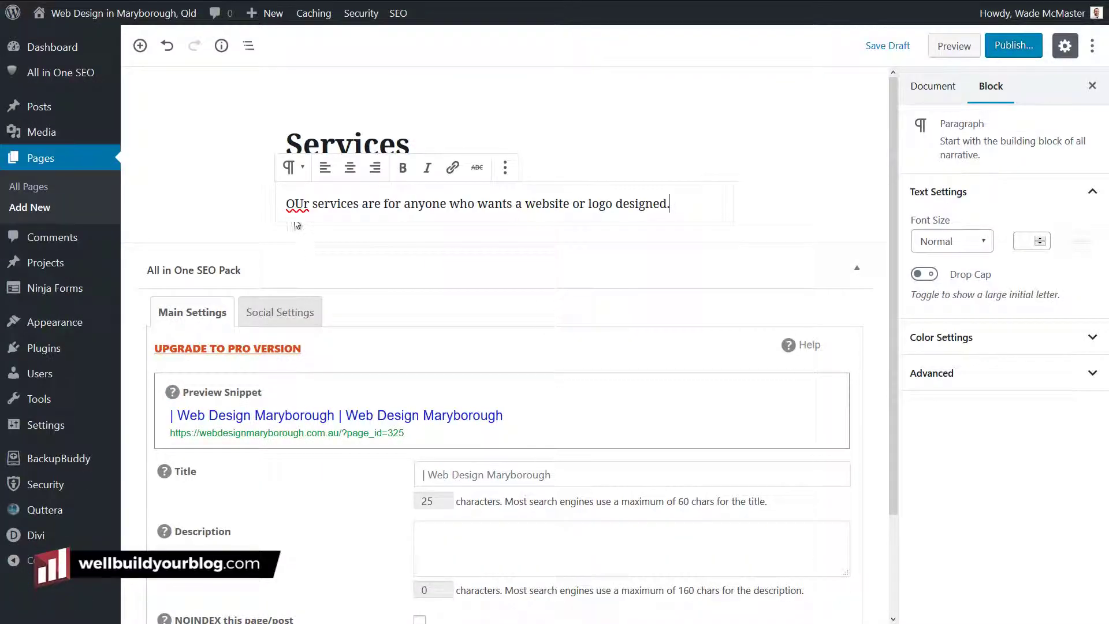
type("u")
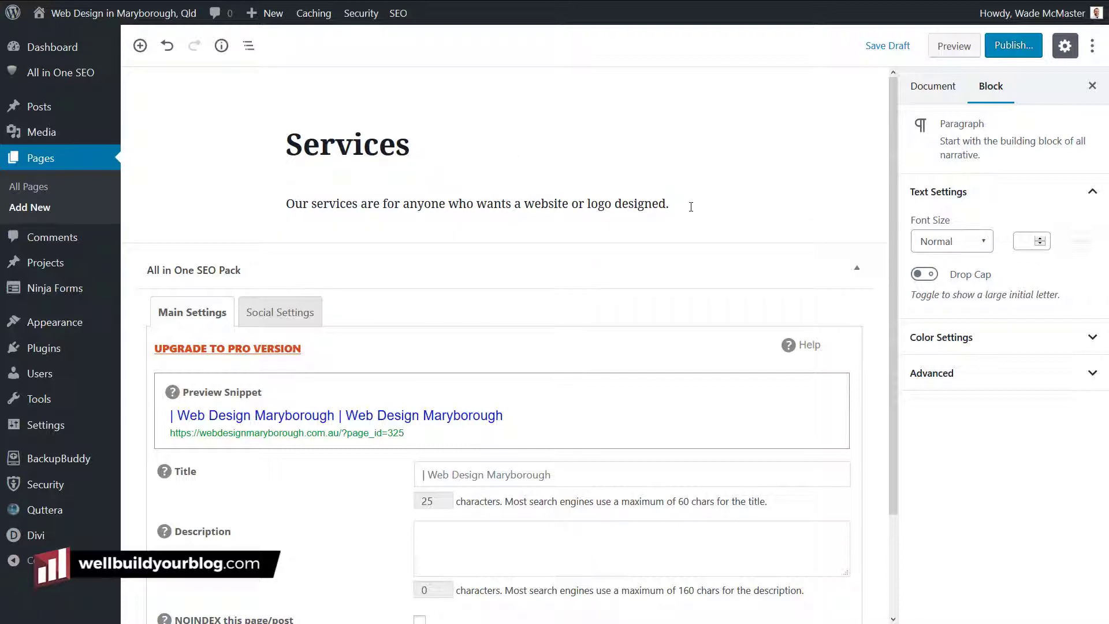
Add a second paragraph block, clear its trial text "New Block" and write a sentence naming Web design as the first service.
key("Return")
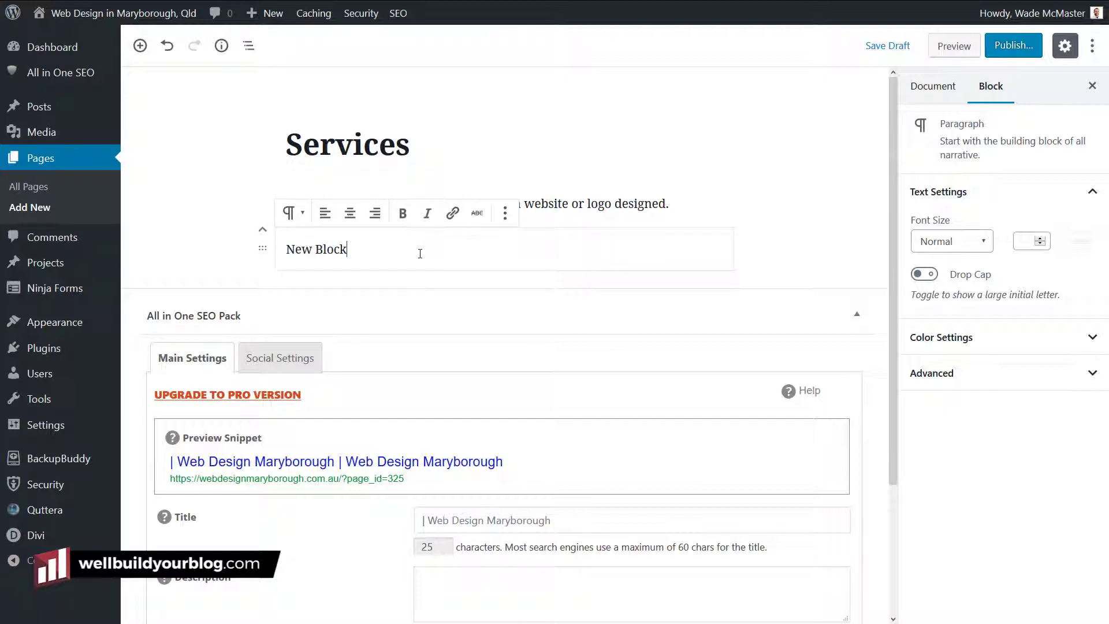
key("BackSpace")
key("BackSpace")
key("BackSpace")
key("BackSpace")
key("BackSpace")
key("BackSpace")
key("BackSpace")
type("OUr4 first service is Web de")
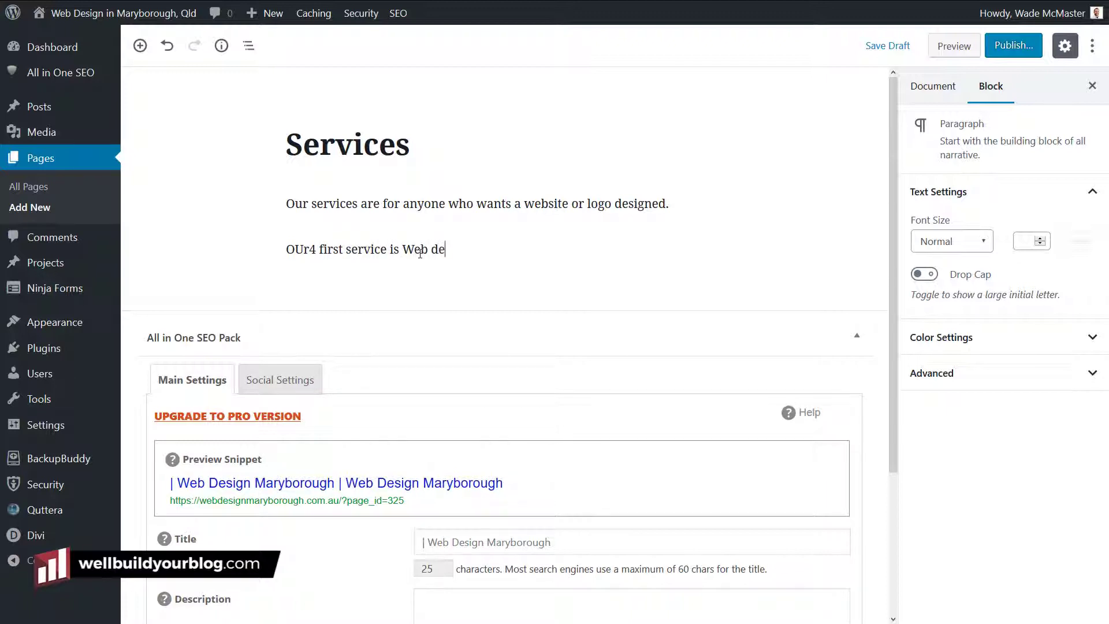
Correct the second paragraph's opening word to "Our" and add an empty paragraph block below it.
left_click(321, 249)
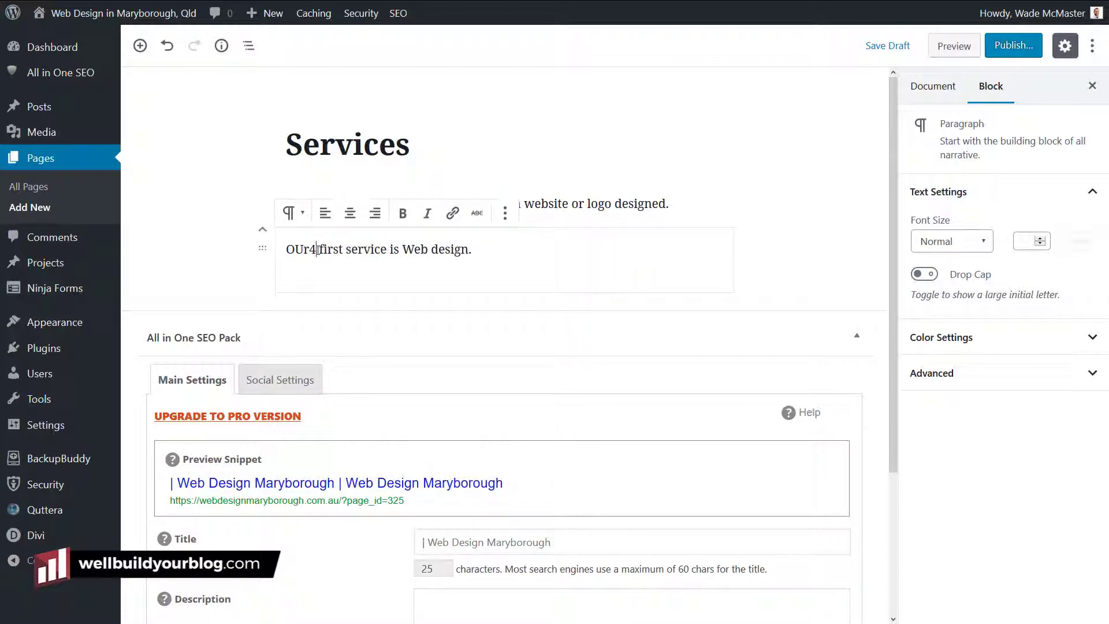
key("BackSpace")
left_click_drag(294, 250, 303, 249)
type("u")
type("u")
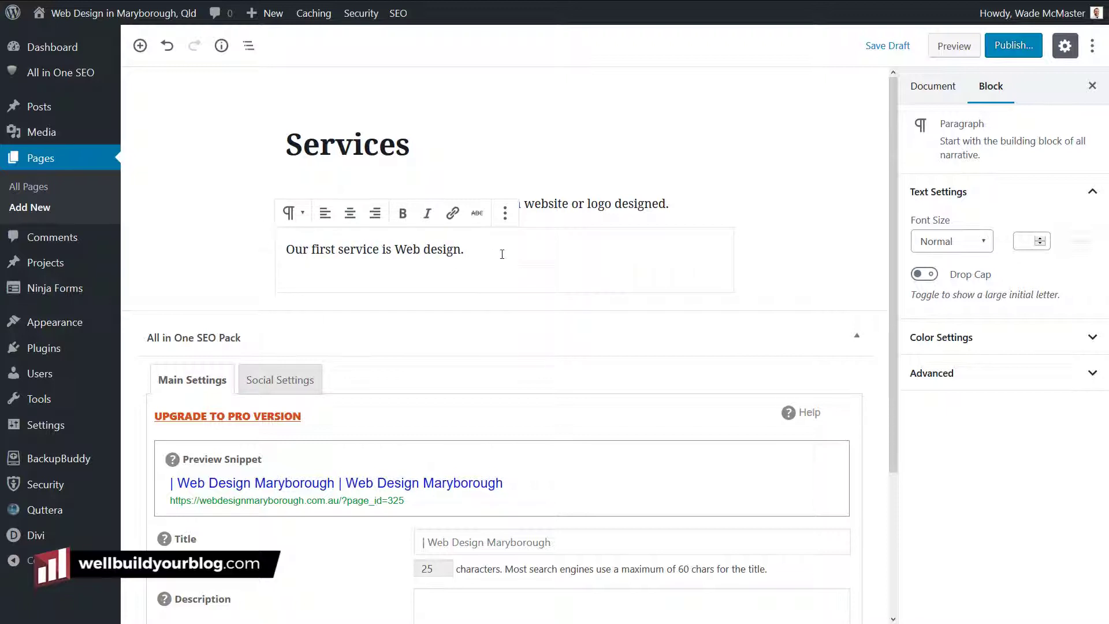
key("Return")
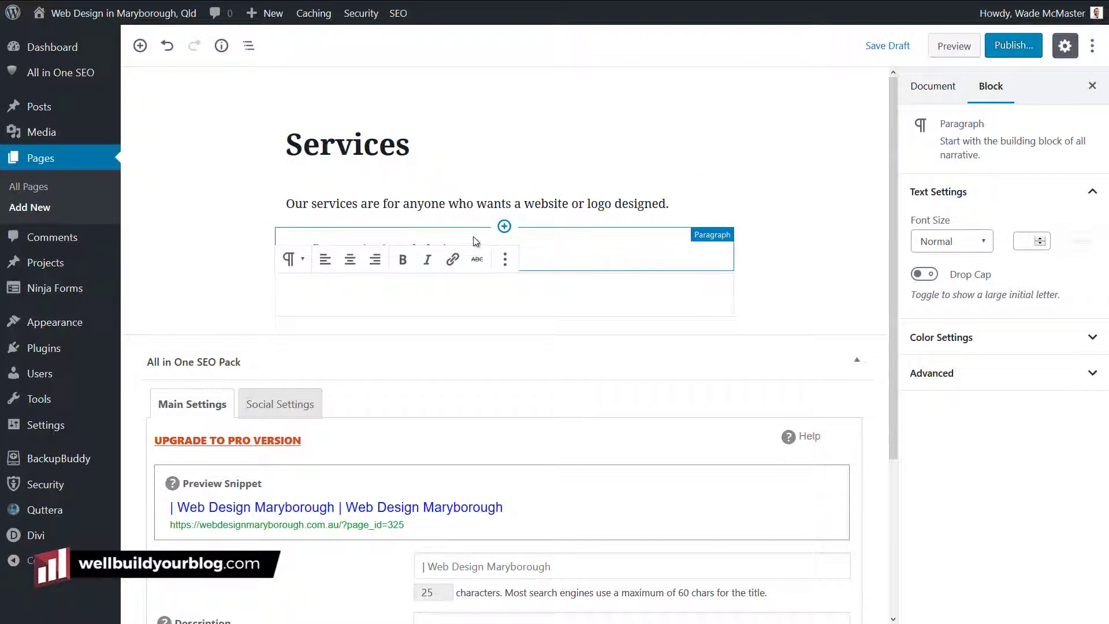
Format the words "Web design." in the second paragraph as bold and italic.
left_click(493, 247)
left_click_drag(470, 250, 398, 253)
left_click(428, 214)
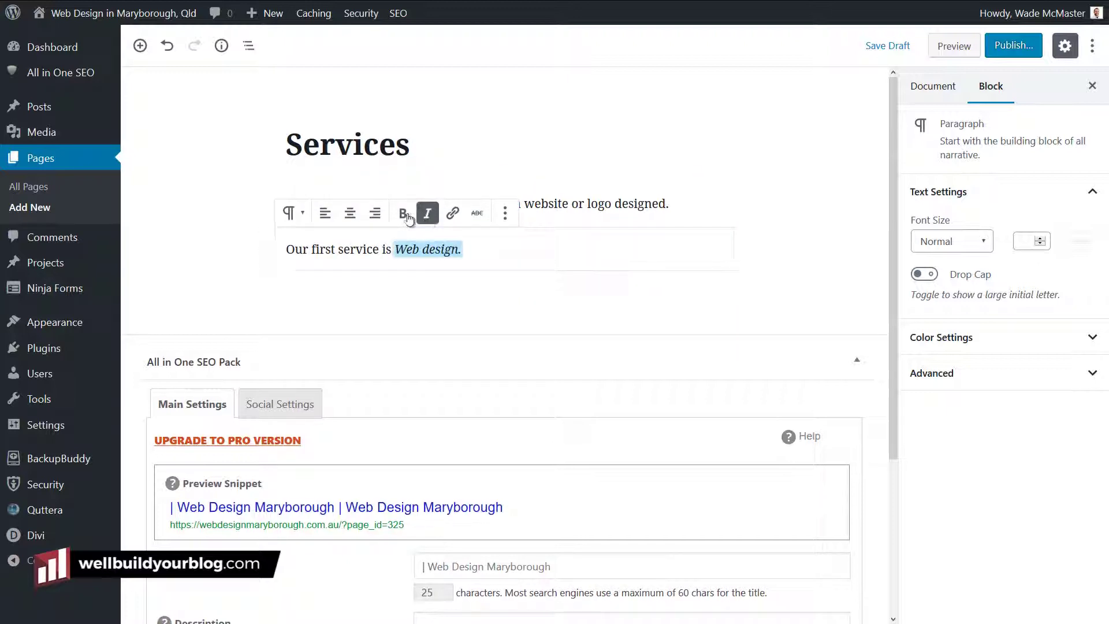
left_click(403, 214)
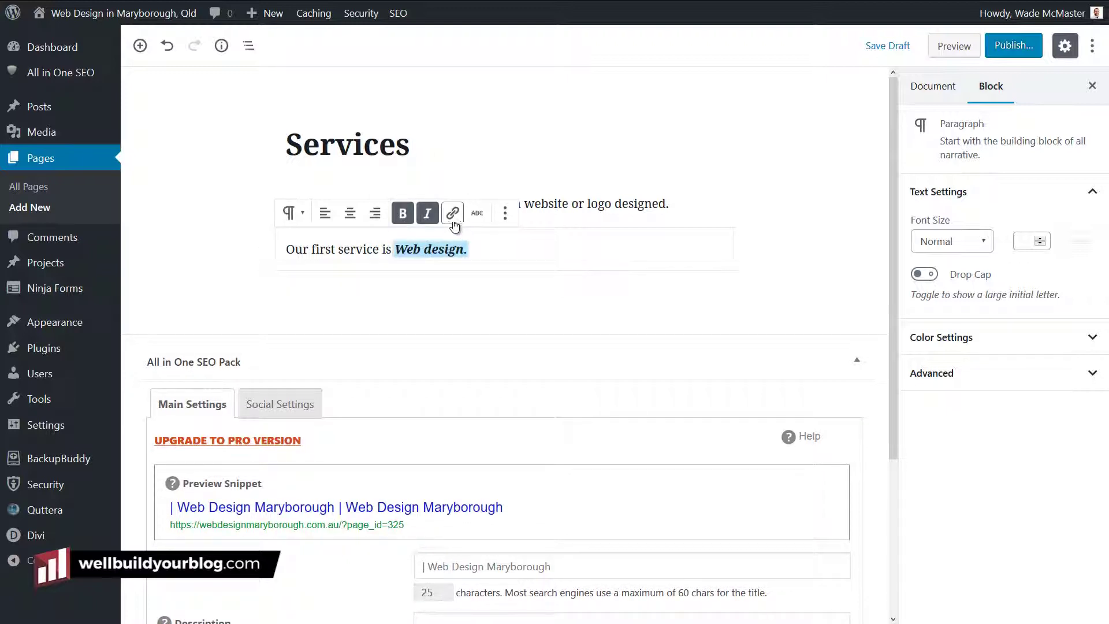
Try centre and right alignment on the second paragraph, finishing with left alignment.
left_click(351, 214)
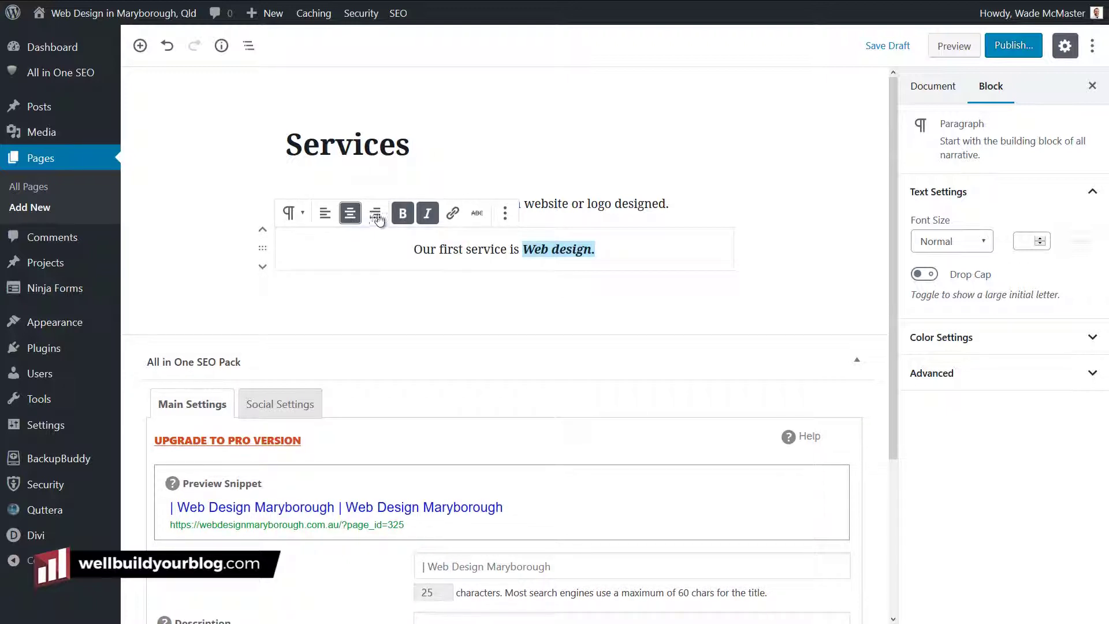
left_click(375, 213)
left_click(334, 217)
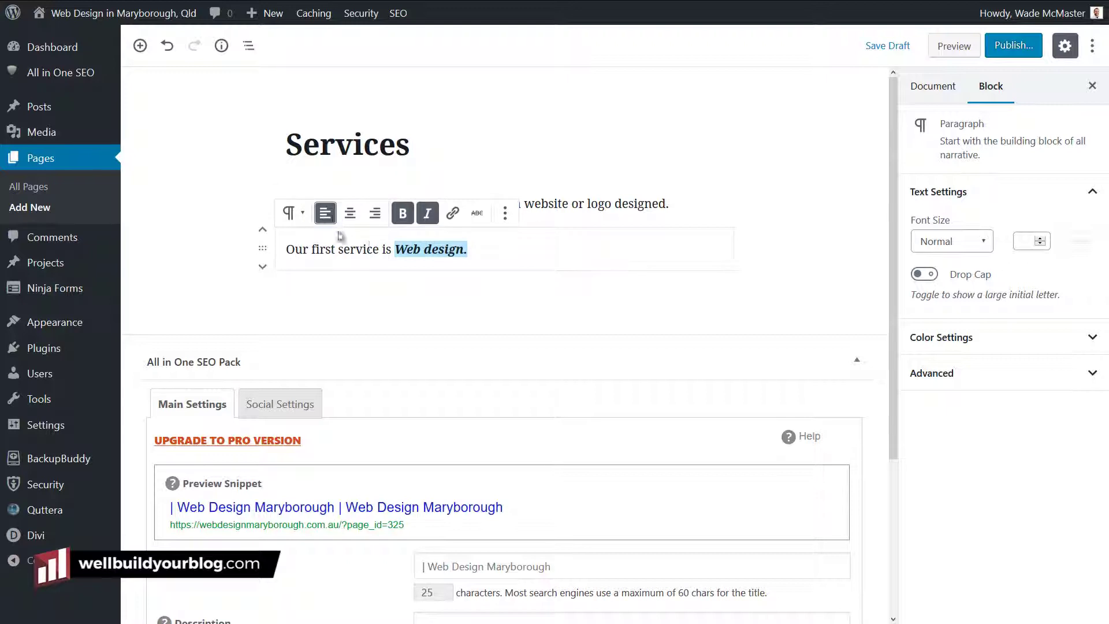
left_click(486, 248)
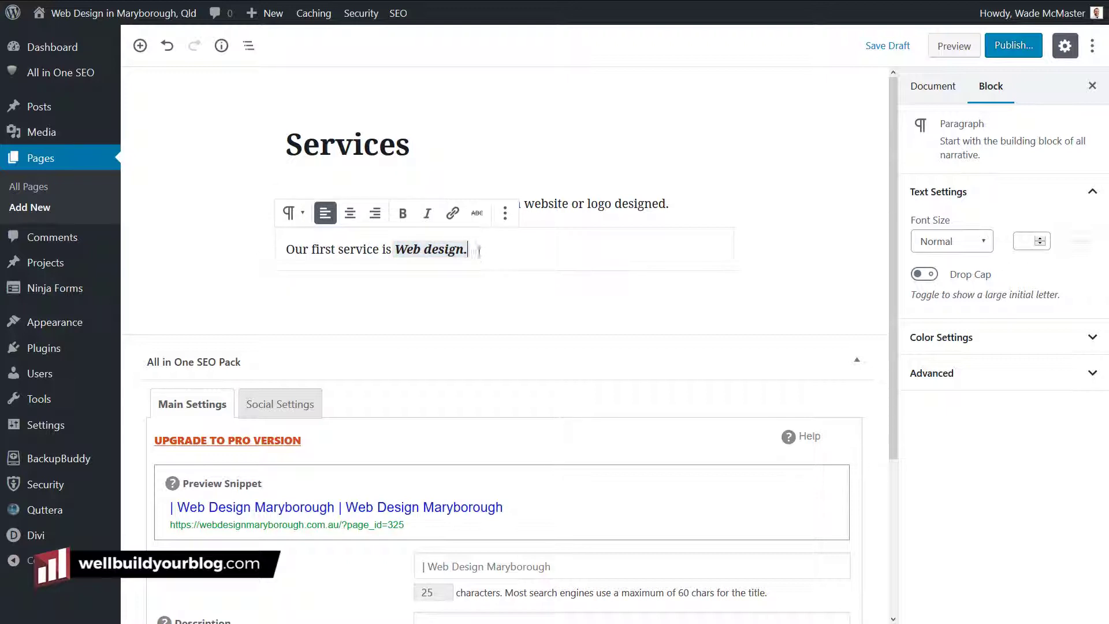
key("ctrl+shift+Left")
key("ctrl+shift+Left")
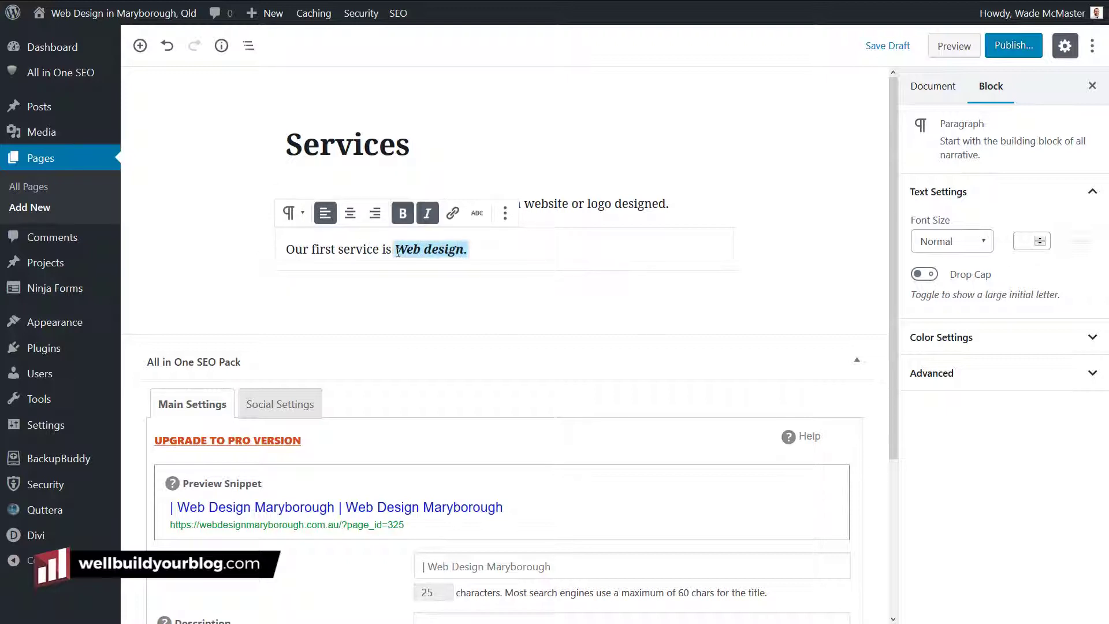
left_click(451, 213)
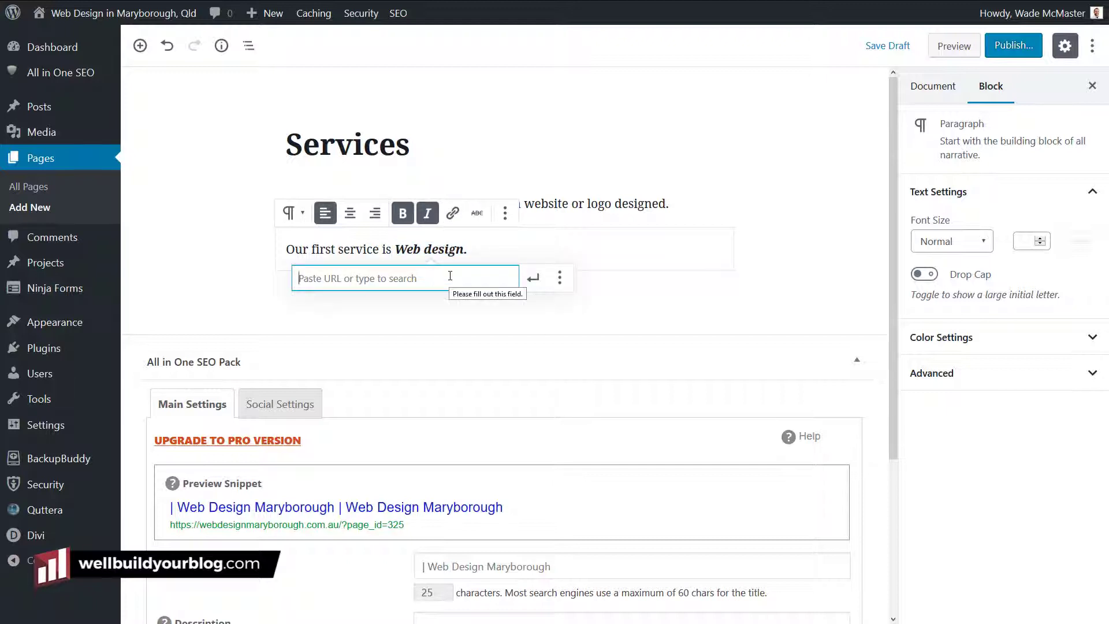
type("http://www.google.com")
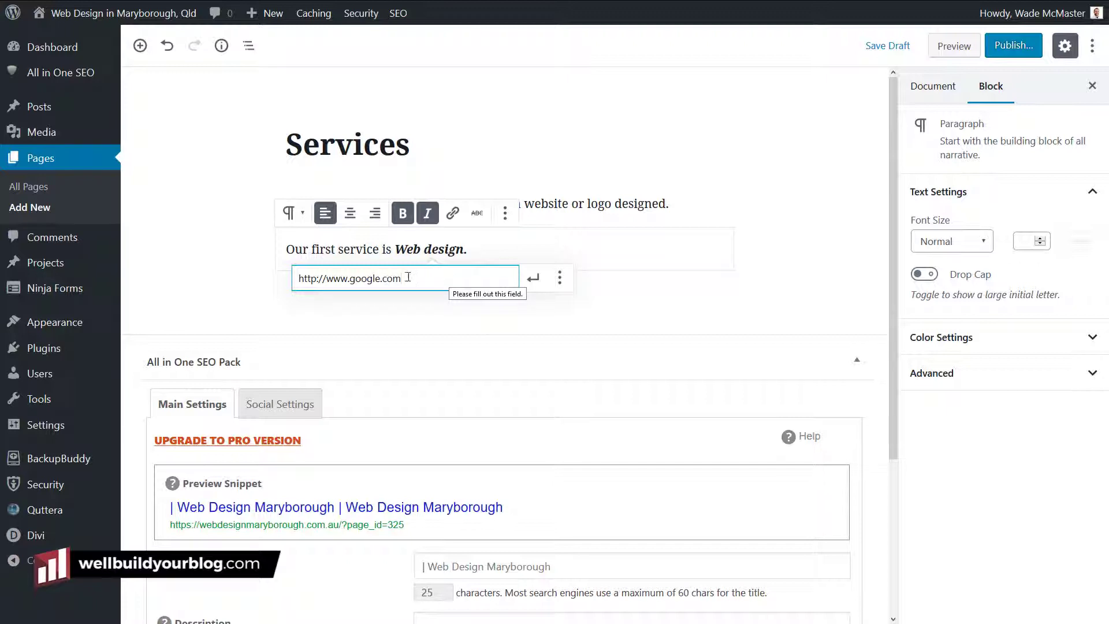
Replace the link address with the About Web Design Maryborough page, found by searching for "about".
triple_click(346, 272)
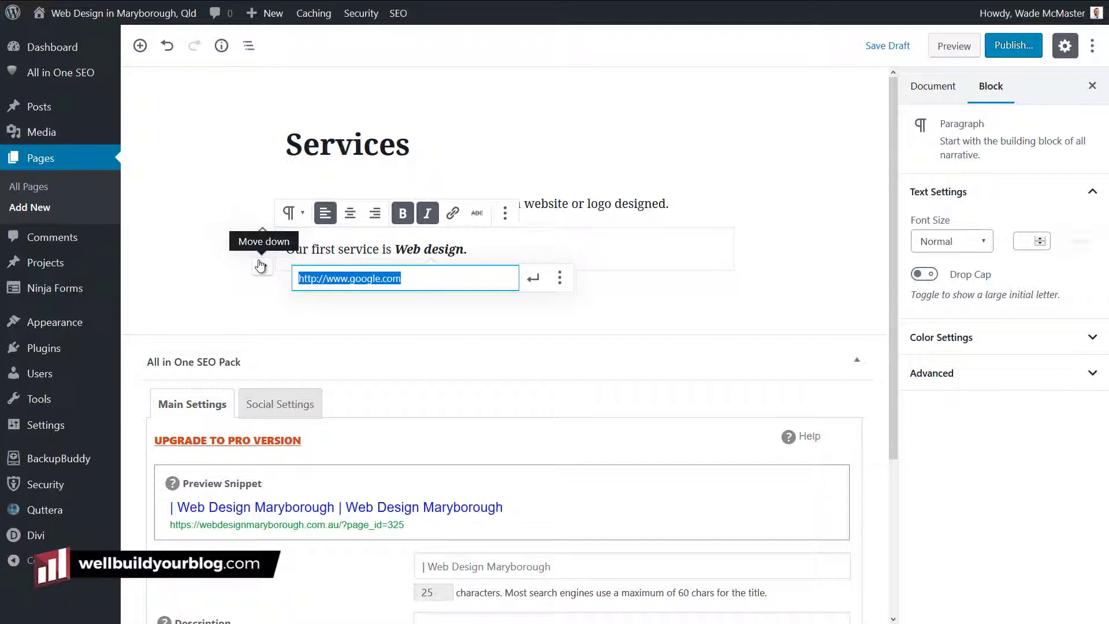
type("about")
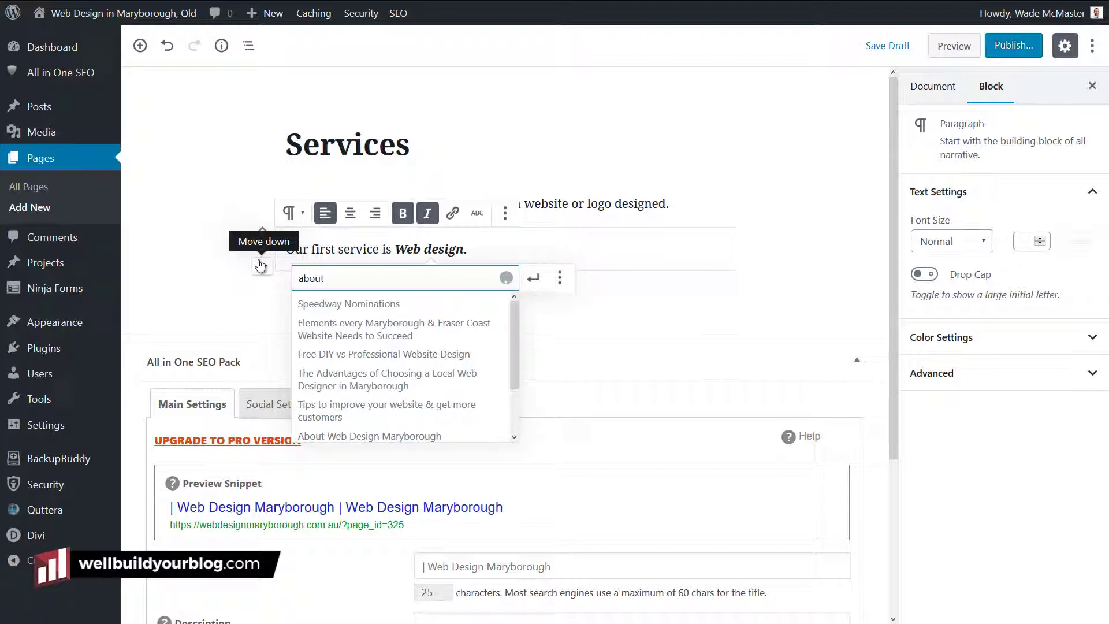
scroll(347, 370, "down", 2)
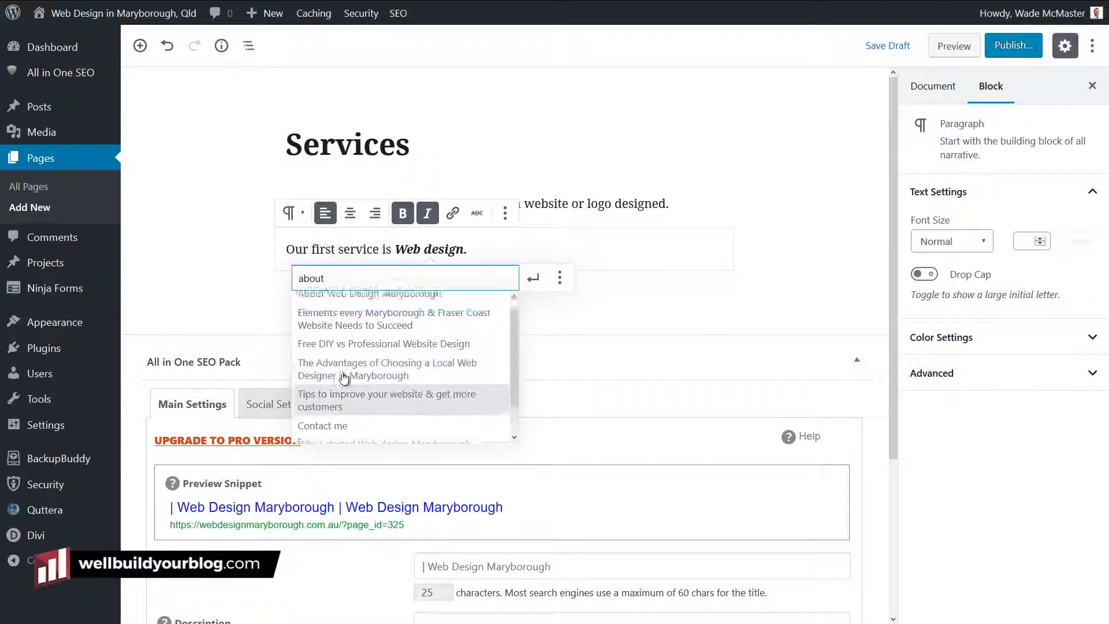
scroll(348, 355, "up", 3)
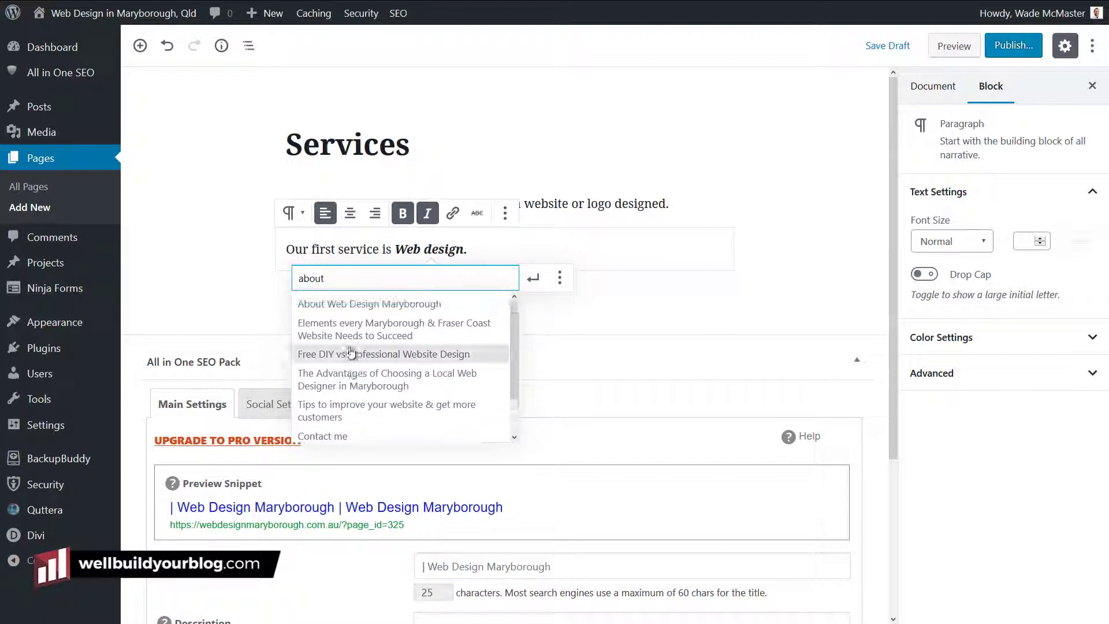
left_click(359, 305)
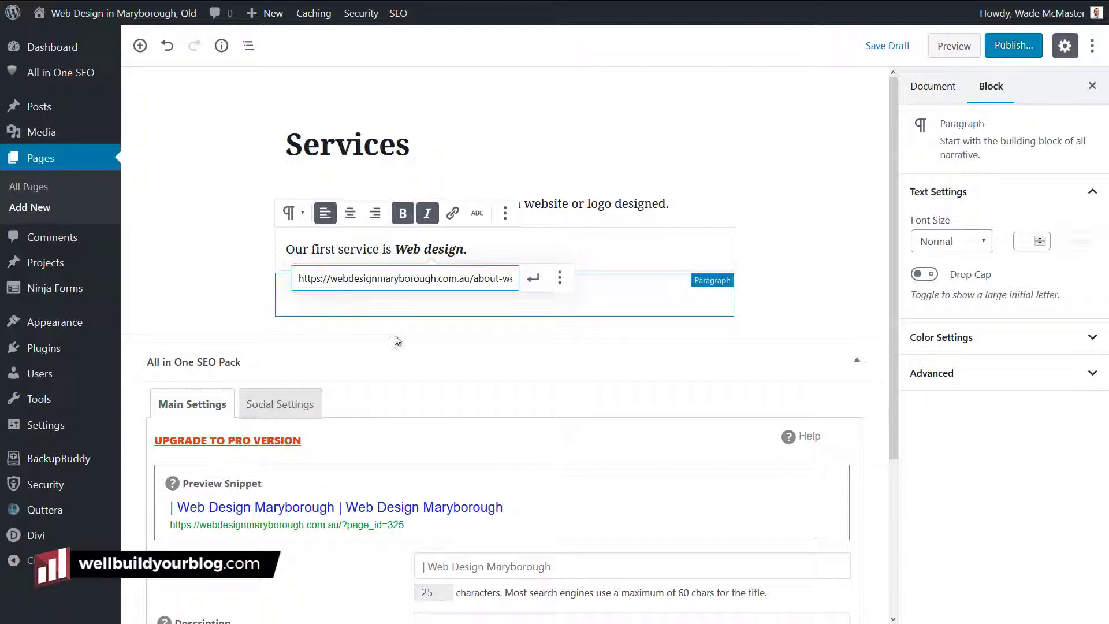
Apply the About Web Design Maryborough page link to the words "Web design." and deselect the paragraph.
left_click(533, 279)
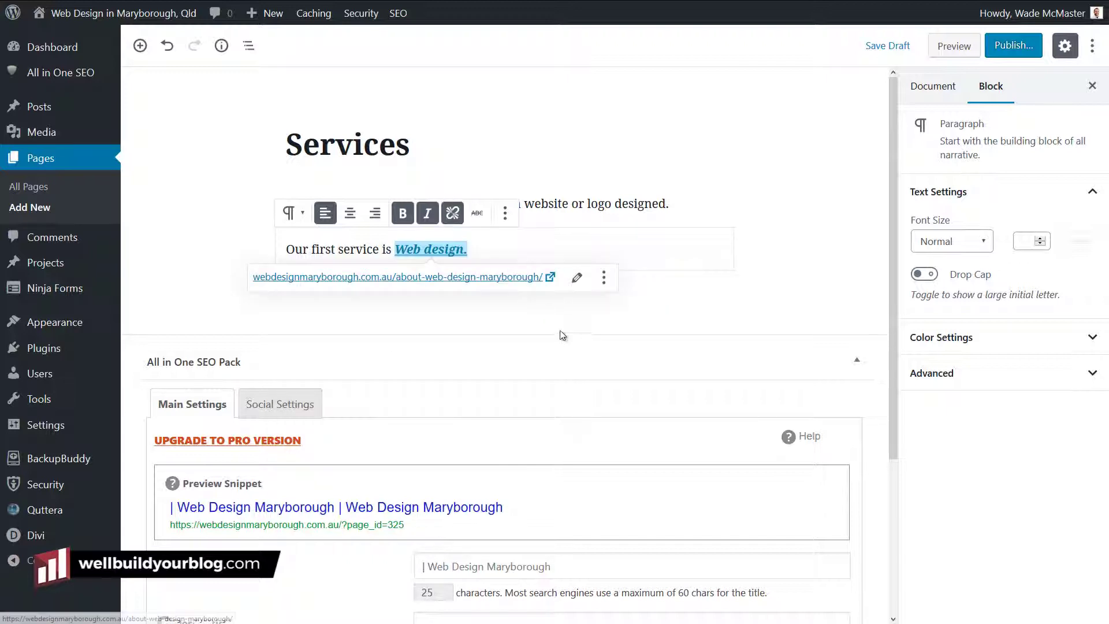
left_click(775, 282)
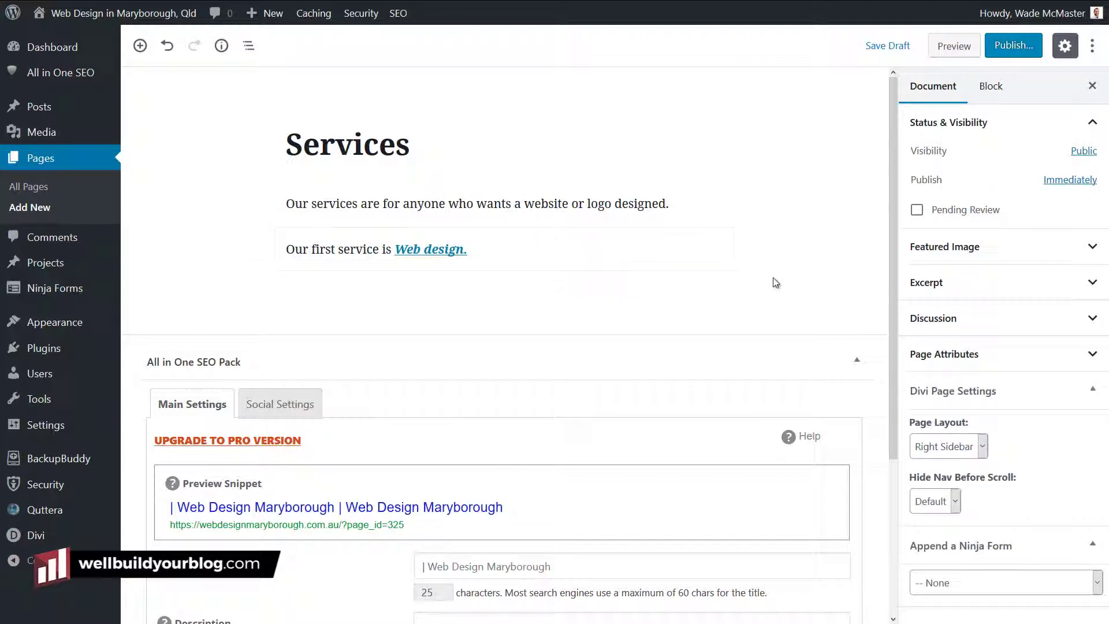
Add a new paragraph reading "Web Design" below the second paragraph.
left_click(515, 249)
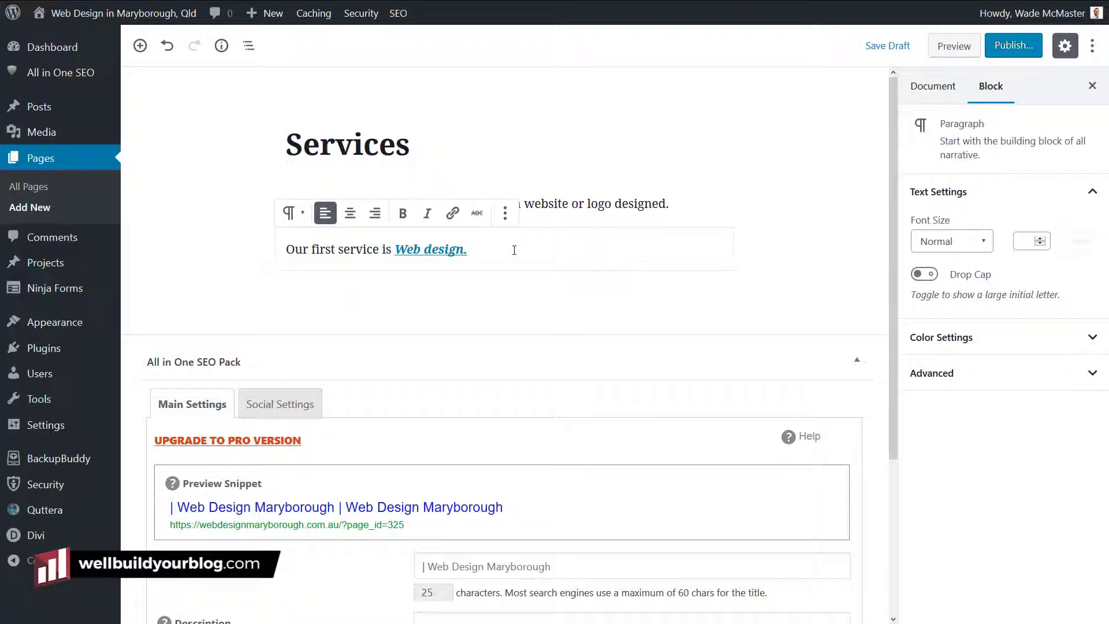
key("Return")
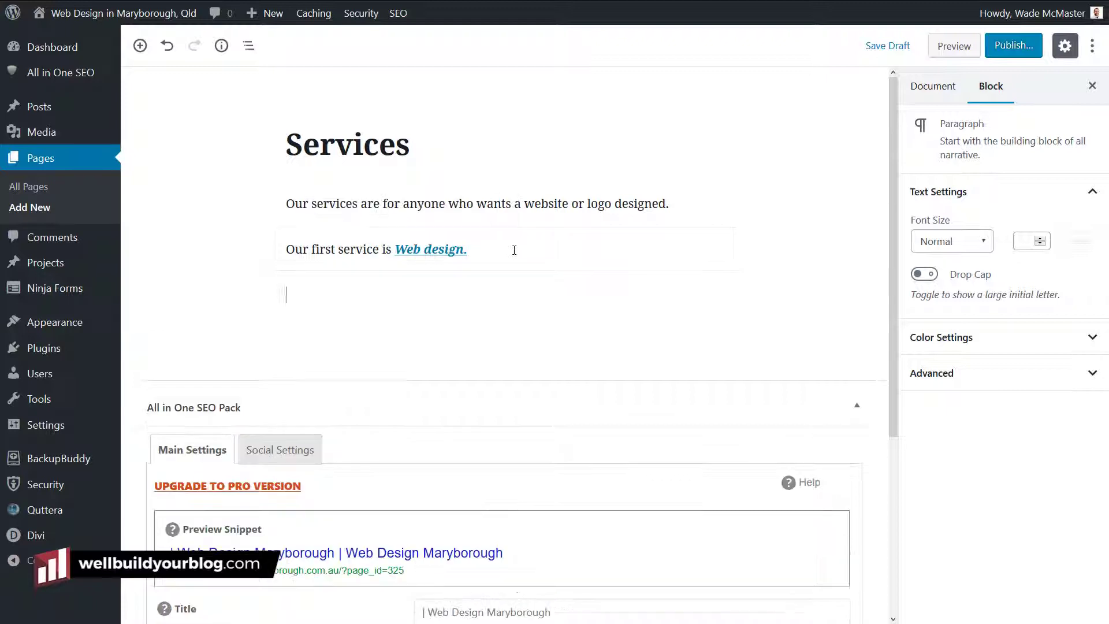
type("Web Design")
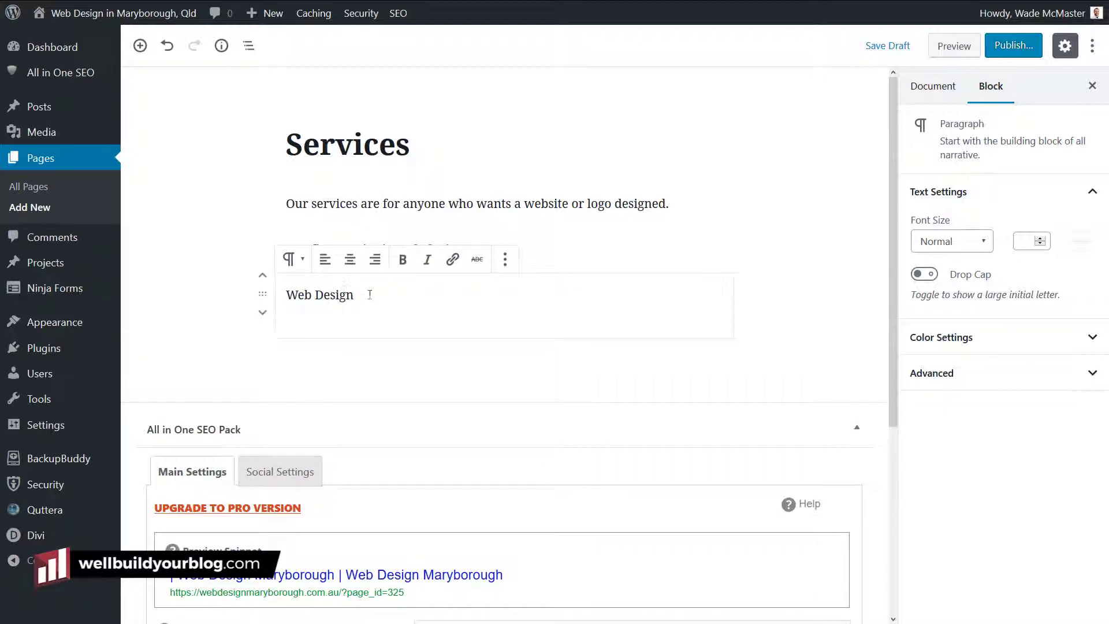
Transform the "Web Design" paragraph into a Heading block.
left_click_drag(363, 294, 286, 296)
left_click(340, 305)
key("Down")
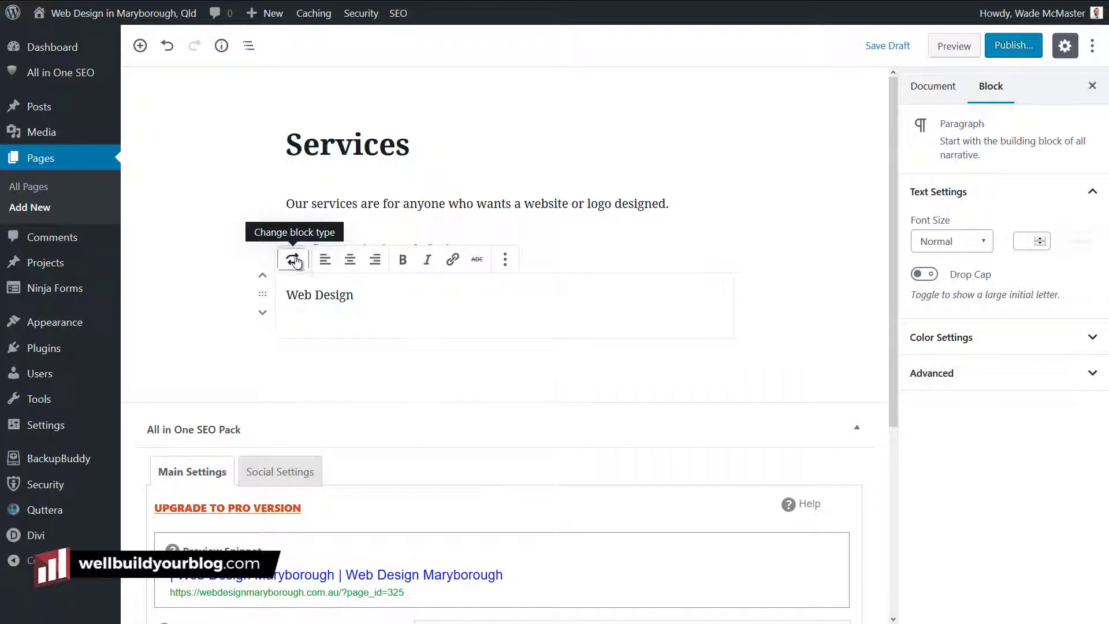
left_click(289, 259)
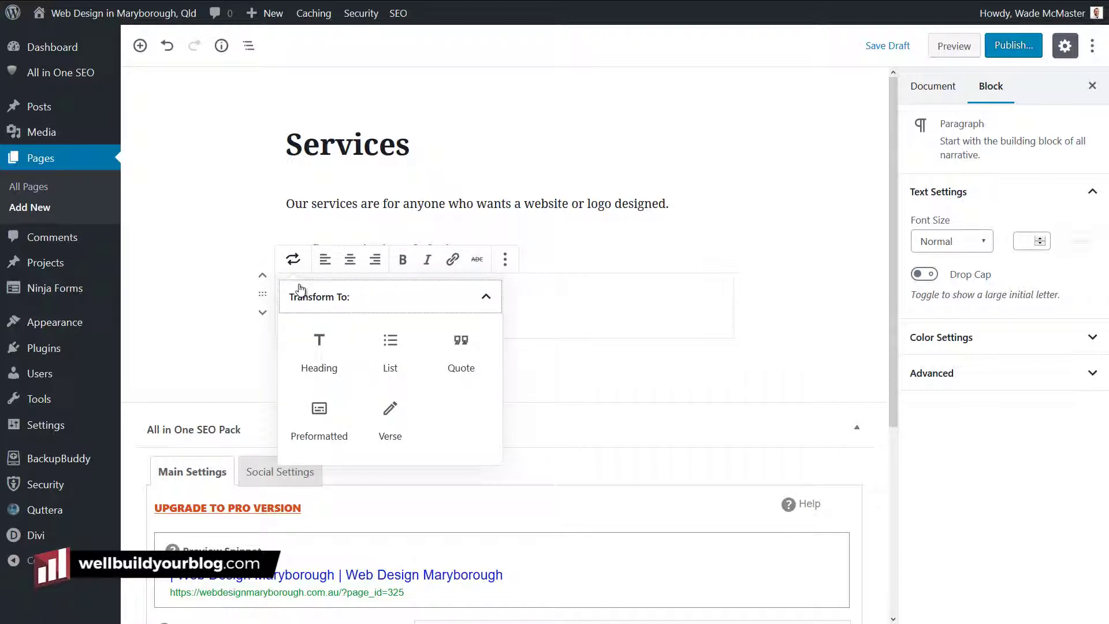
left_click(319, 350)
triple_click(451, 304)
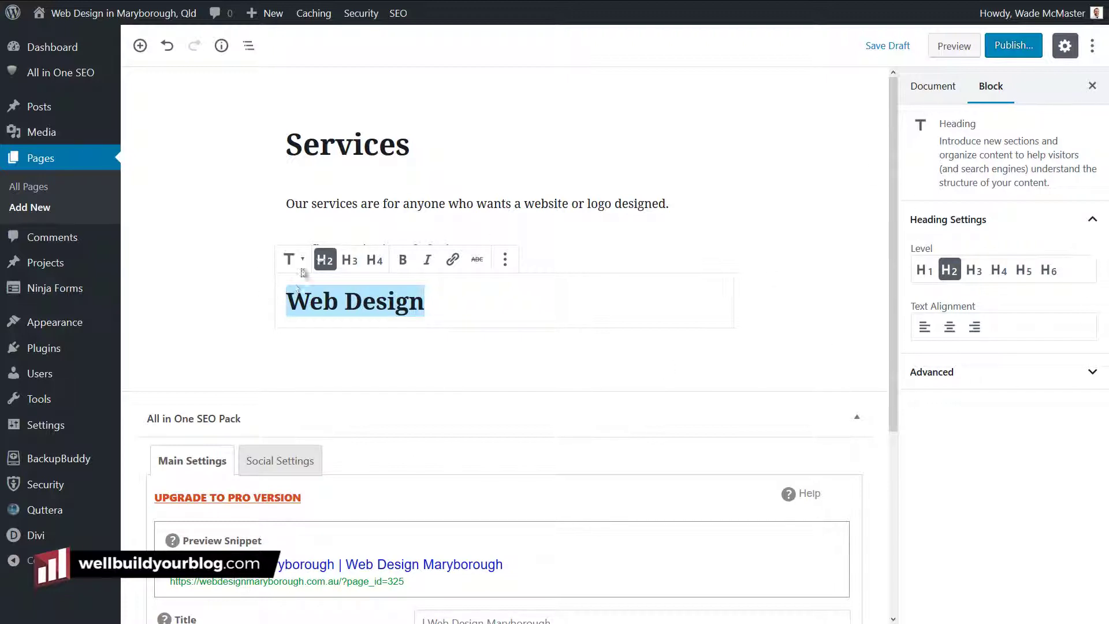
Try heading levels H6, H5, H4 and H3 on the "Web Design" heading, finishing with H2.
left_click(1047, 272)
left_click(1024, 271)
left_click(1003, 274)
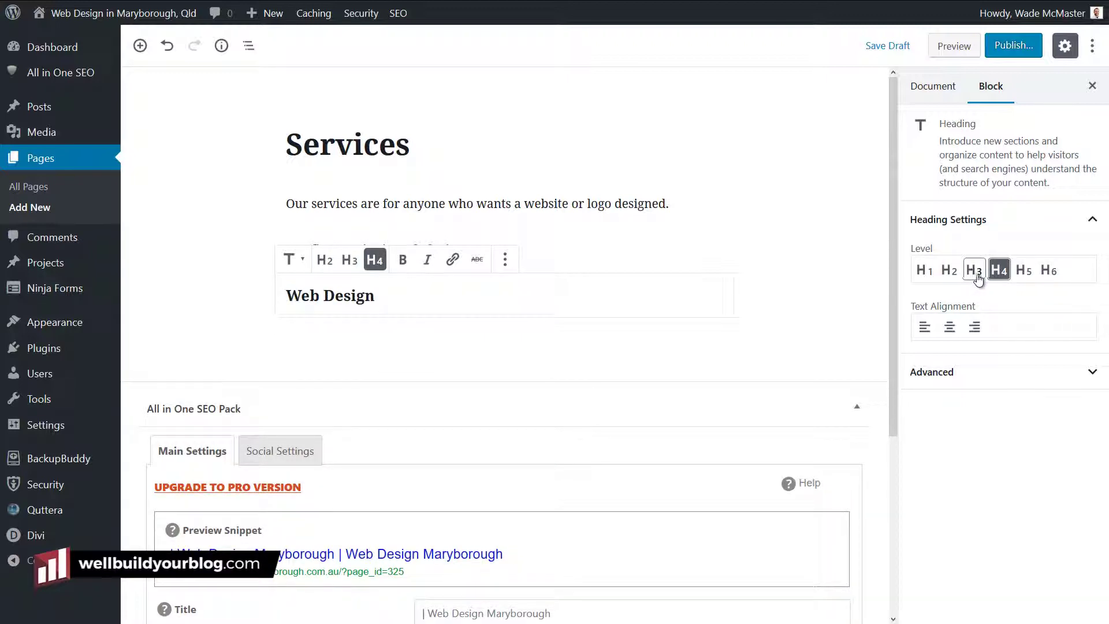
left_click(949, 273)
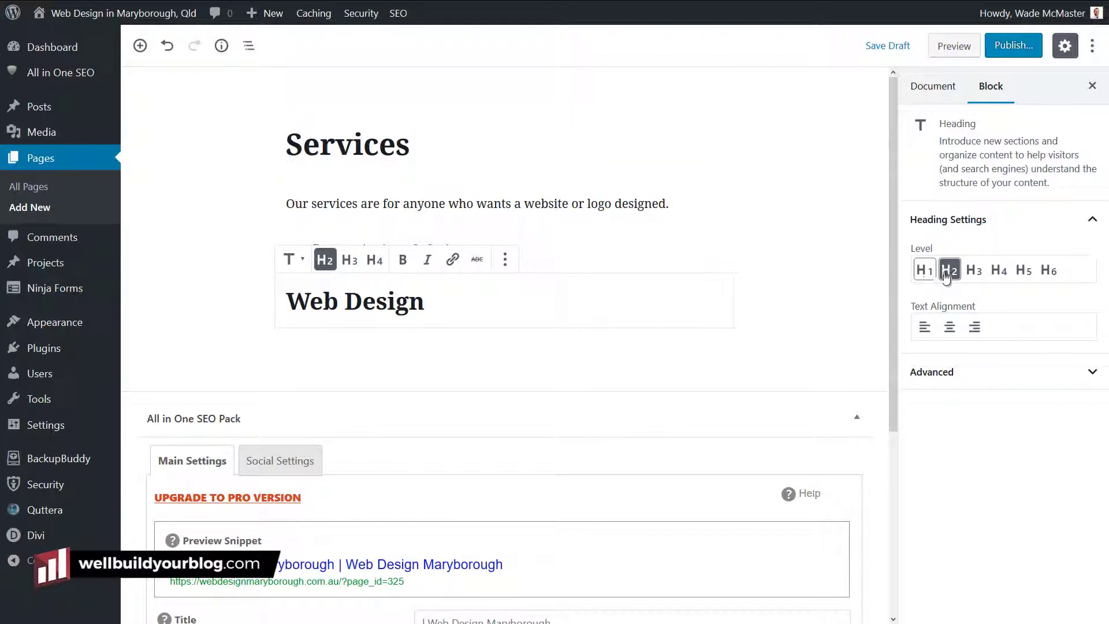
left_click(975, 271)
left_click(1000, 270)
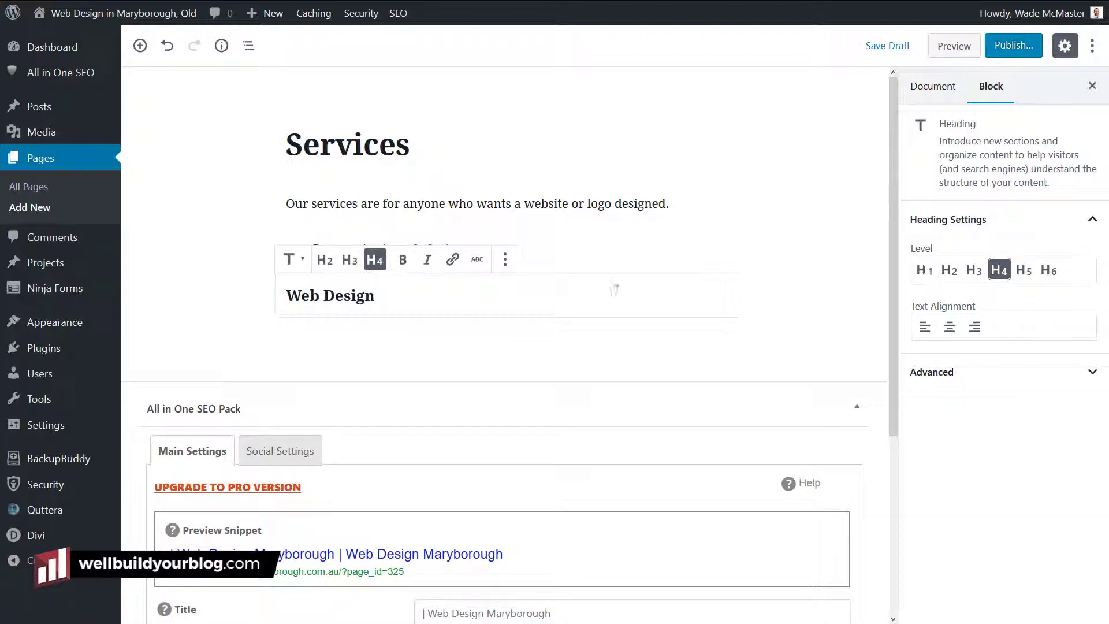
left_click(950, 271)
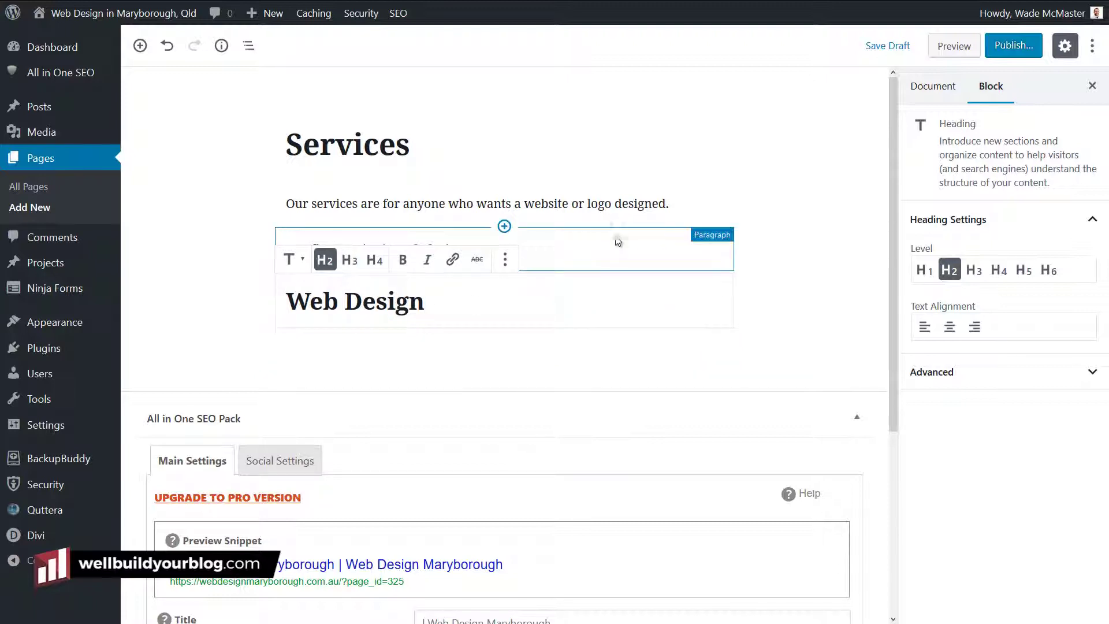
Try the Medium, Huge and Small font sizes on the first paragraph.
left_click(578, 252)
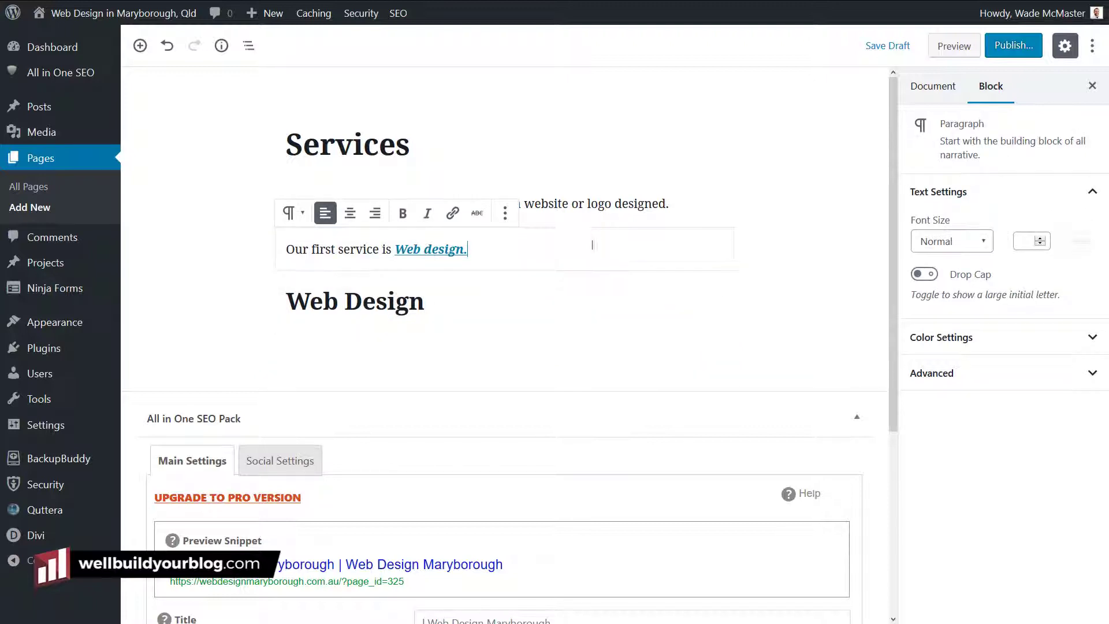
left_click(622, 203)
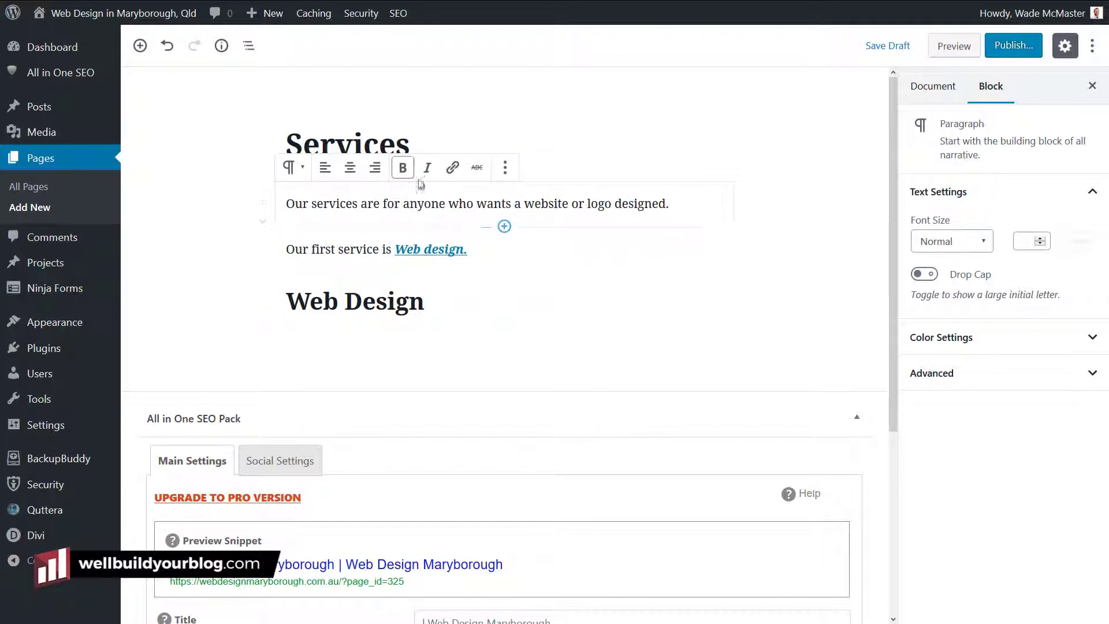
left_click(536, 204)
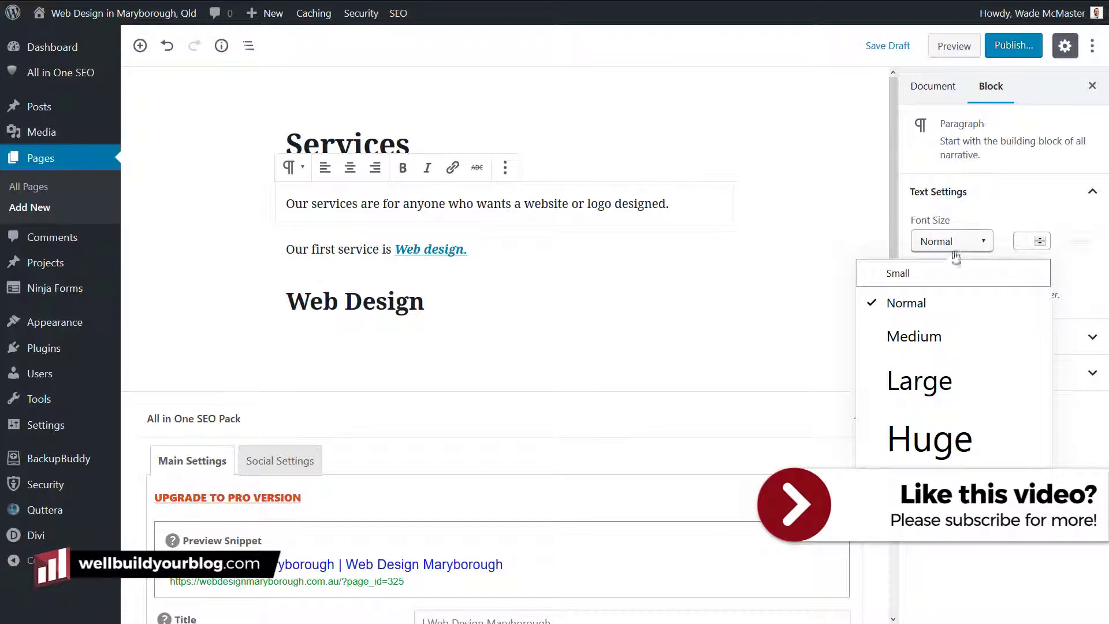
left_click(948, 335)
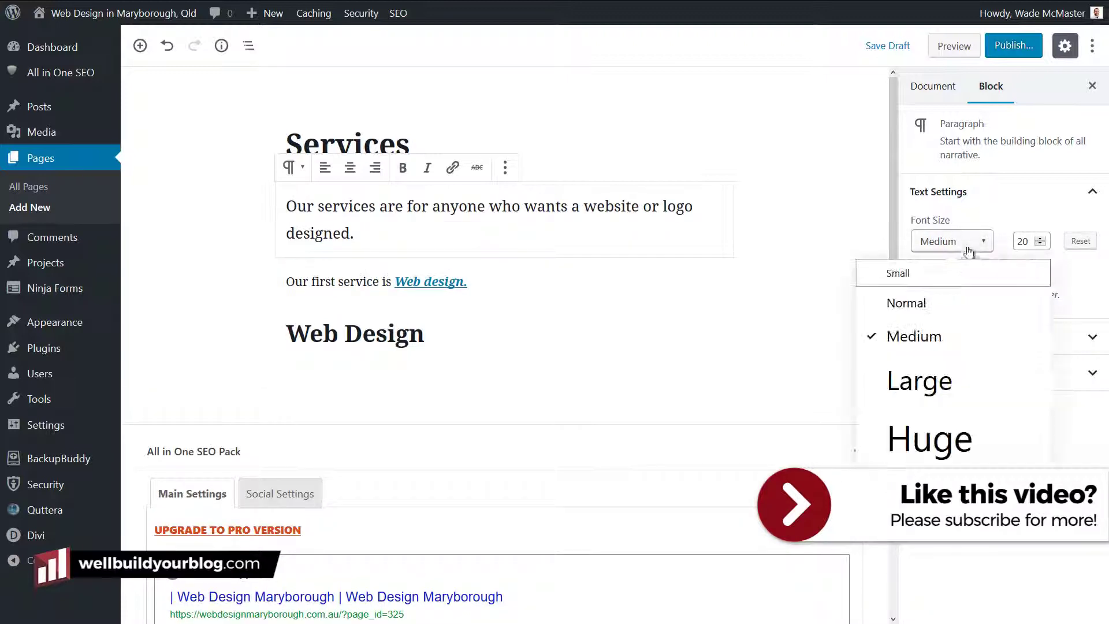
left_click(931, 439)
left_click(917, 278)
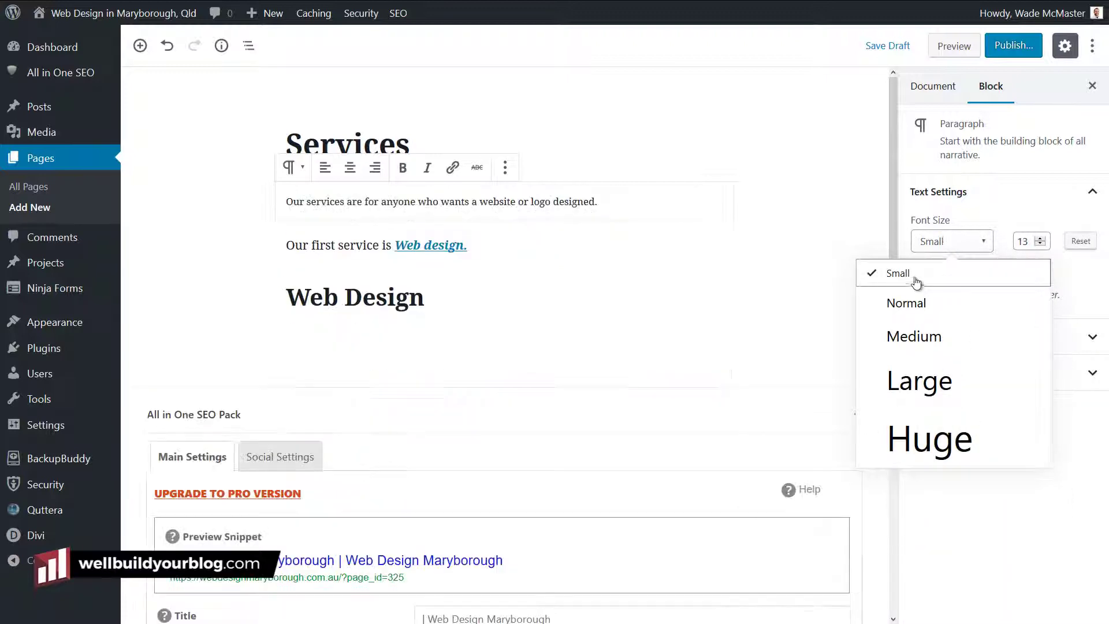
left_click(1055, 259)
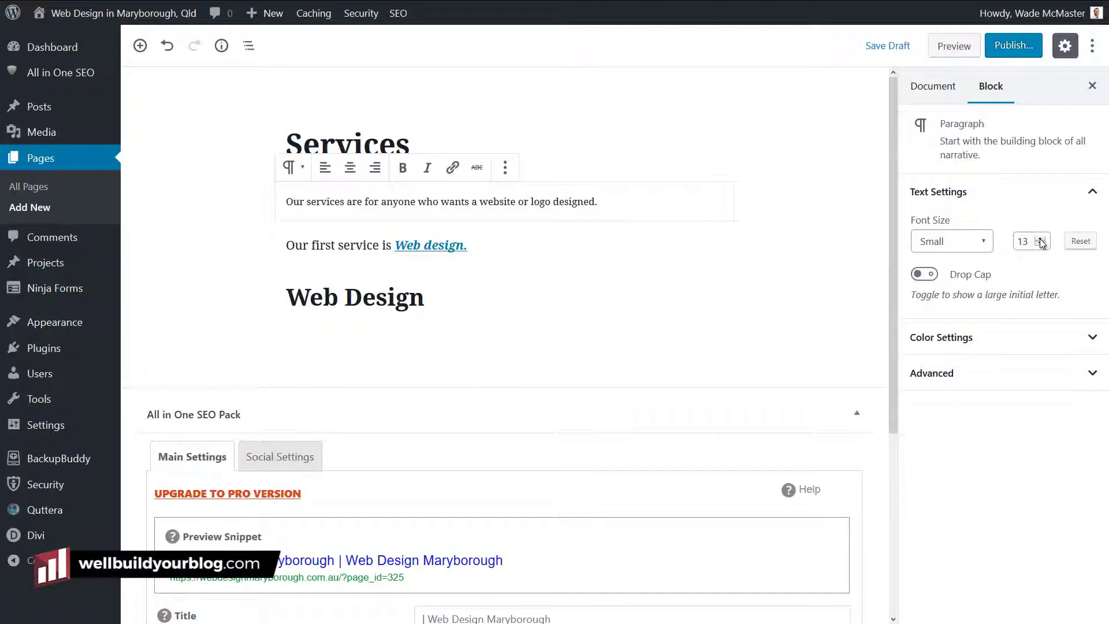
Set a custom font size of 15 for the first paragraph.
left_click(1041, 239)
left_click(1041, 239)
left_click(1041, 244)
left_click(1041, 244)
left_click(1042, 238)
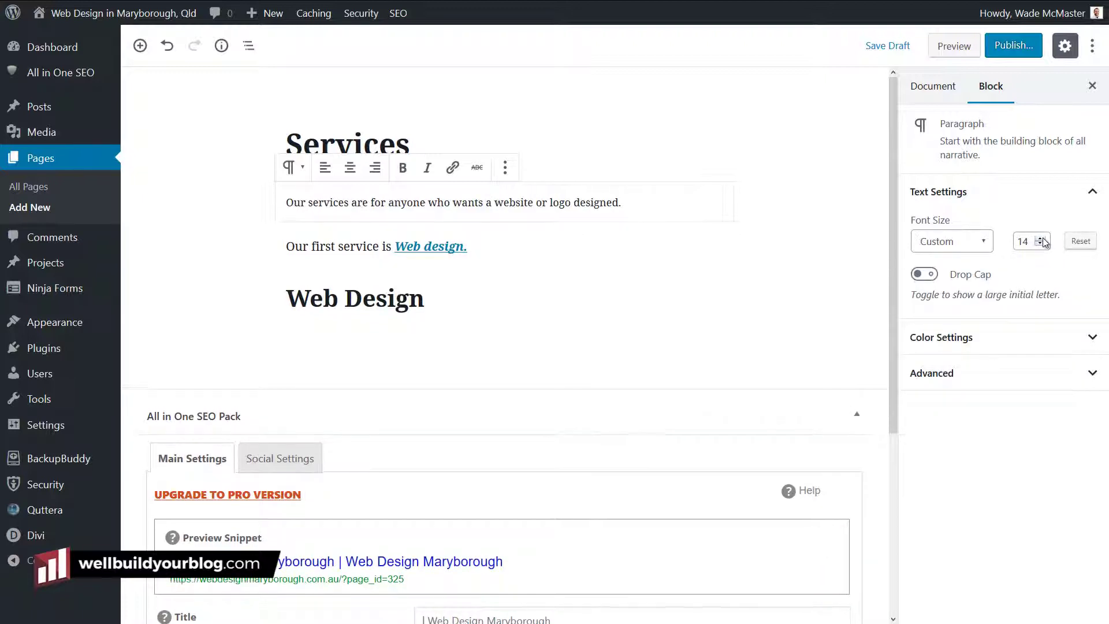
left_click(1043, 238)
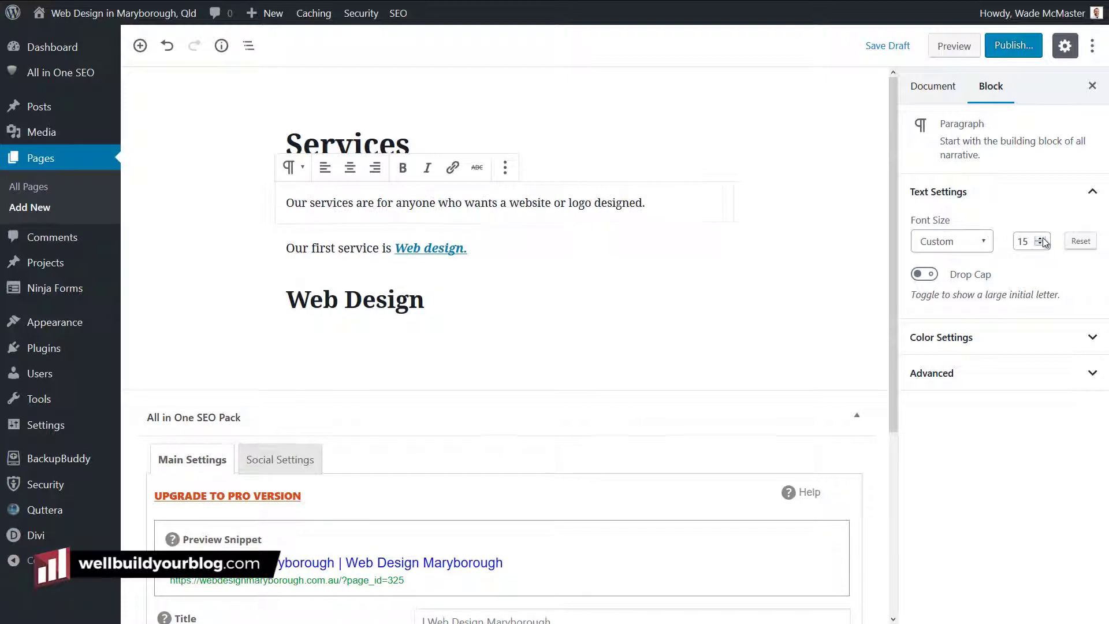
Enable Drop Cap on the first paragraph and turn it off again.
left_click(925, 275)
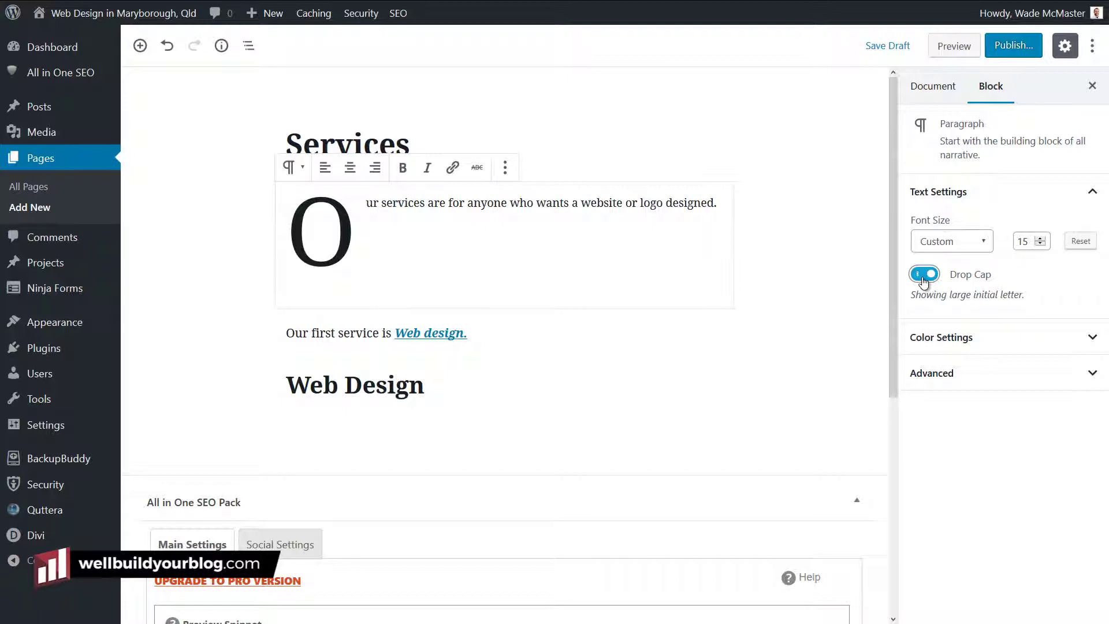
left_click(925, 275)
Try light grey and yellow backgrounds and red text on the first paragraph, and clear both colours.
left_click(1090, 337)
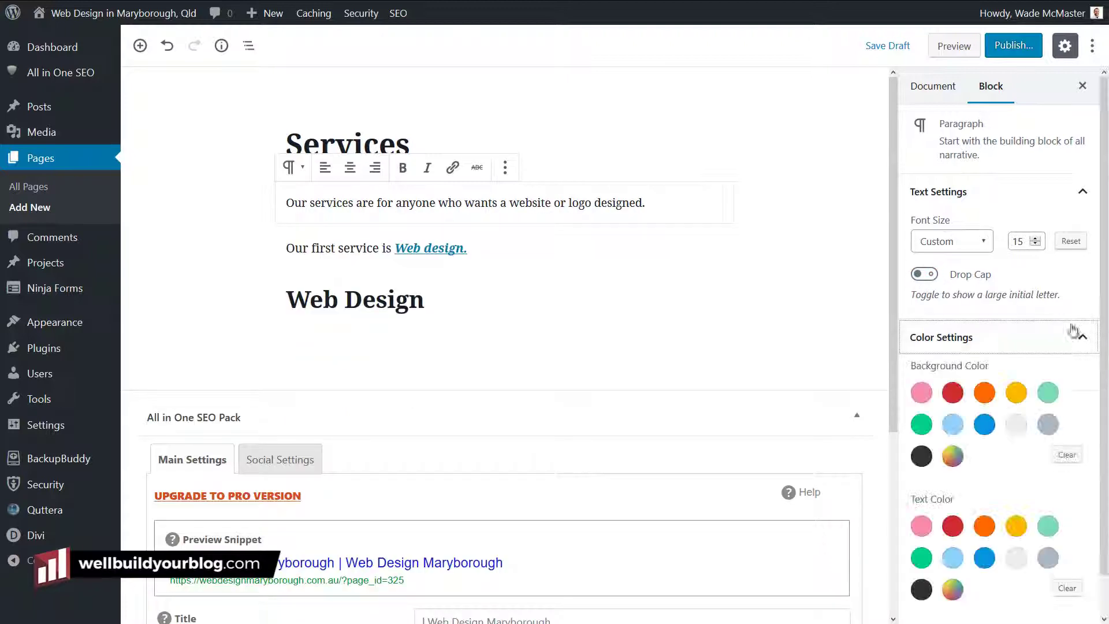
left_click(1016, 424)
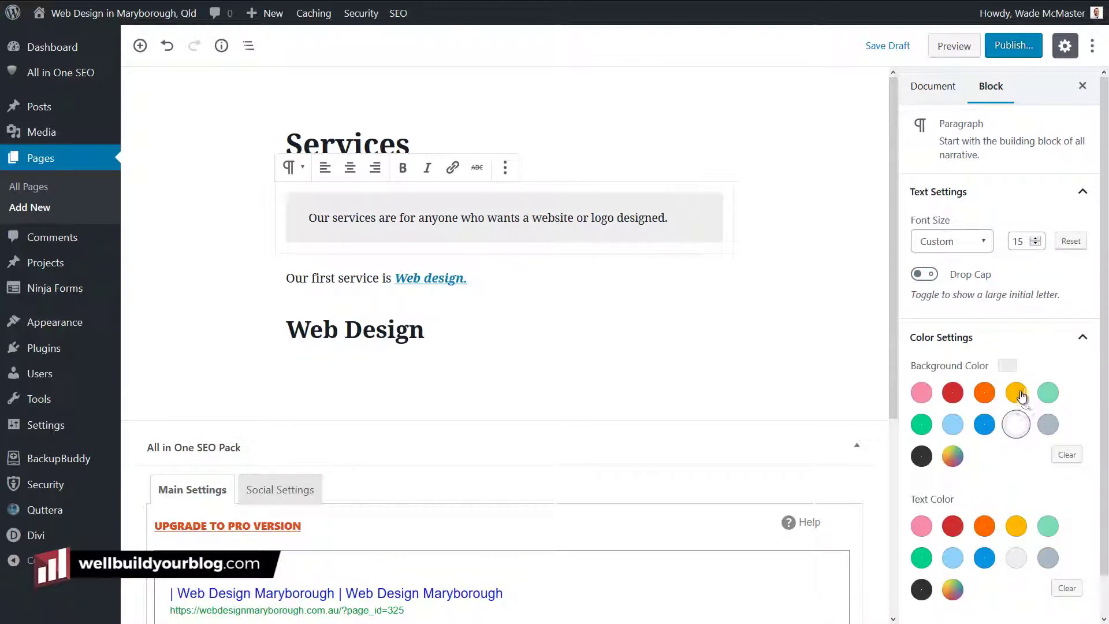
left_click(1021, 395)
left_click(953, 527)
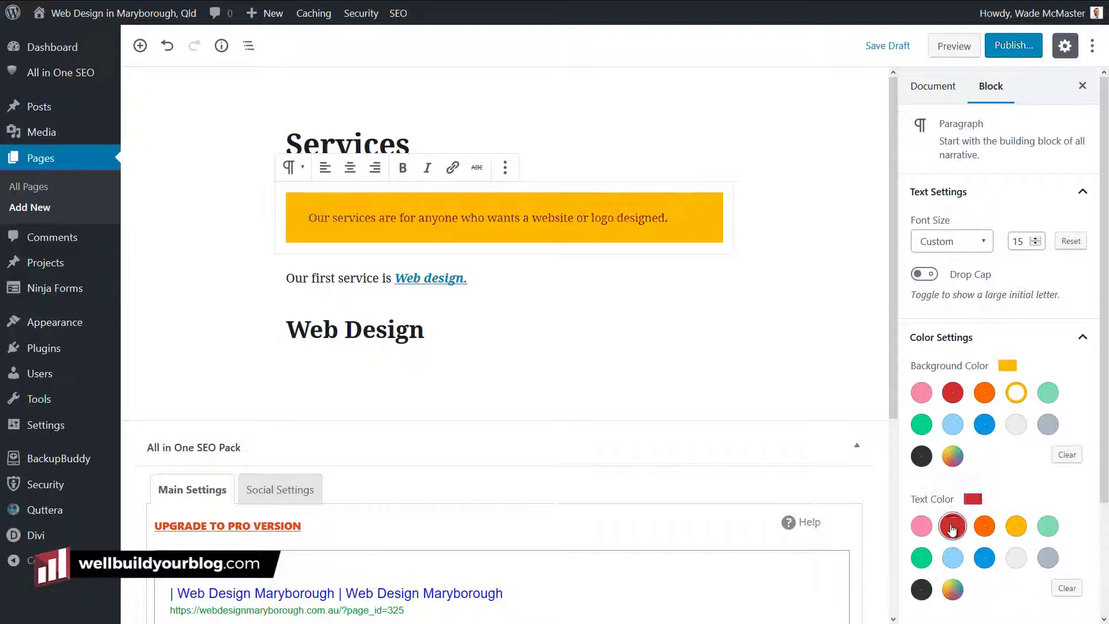
scroll(1017, 491, "down", 3)
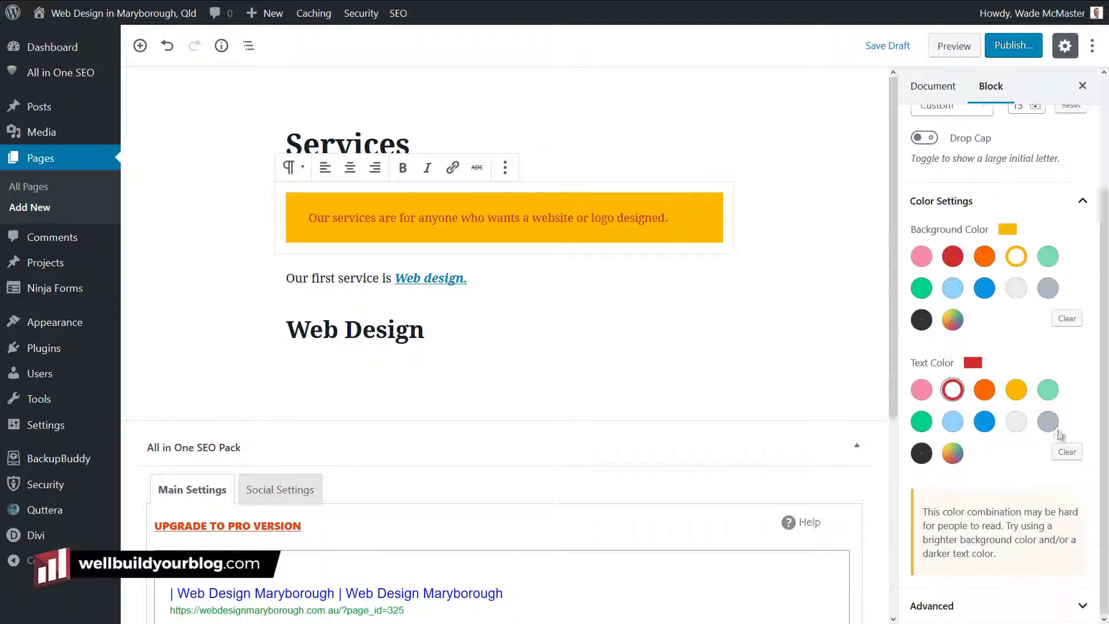
left_click(1067, 452)
left_click(1067, 414)
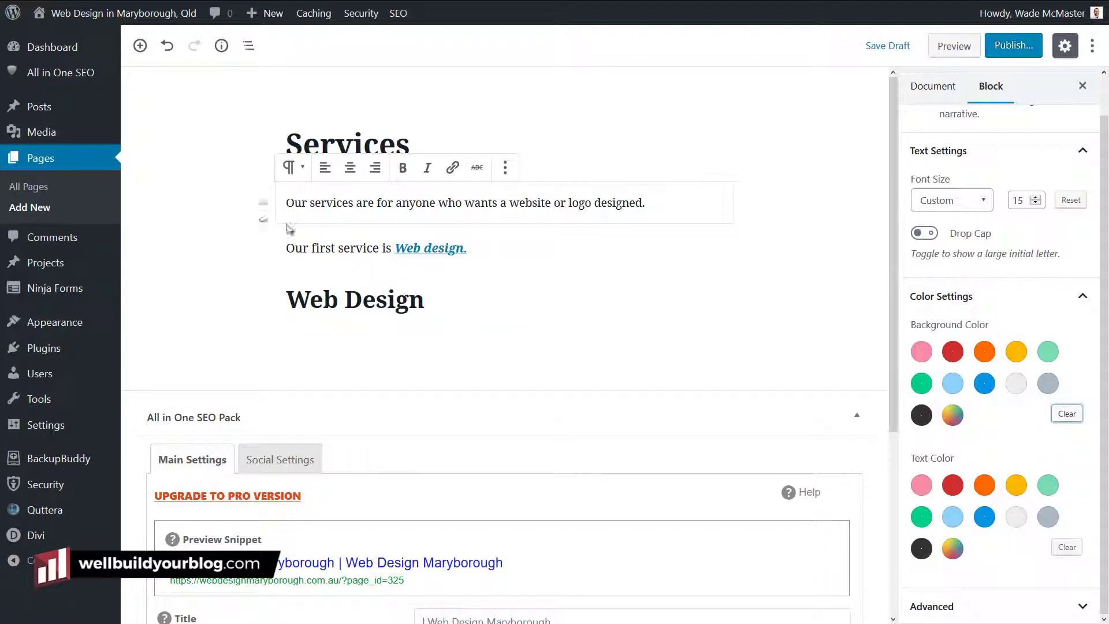
Examine the Additional CSS Class option in the first paragraph's advanced settings.
scroll(803, 304, "down", 5)
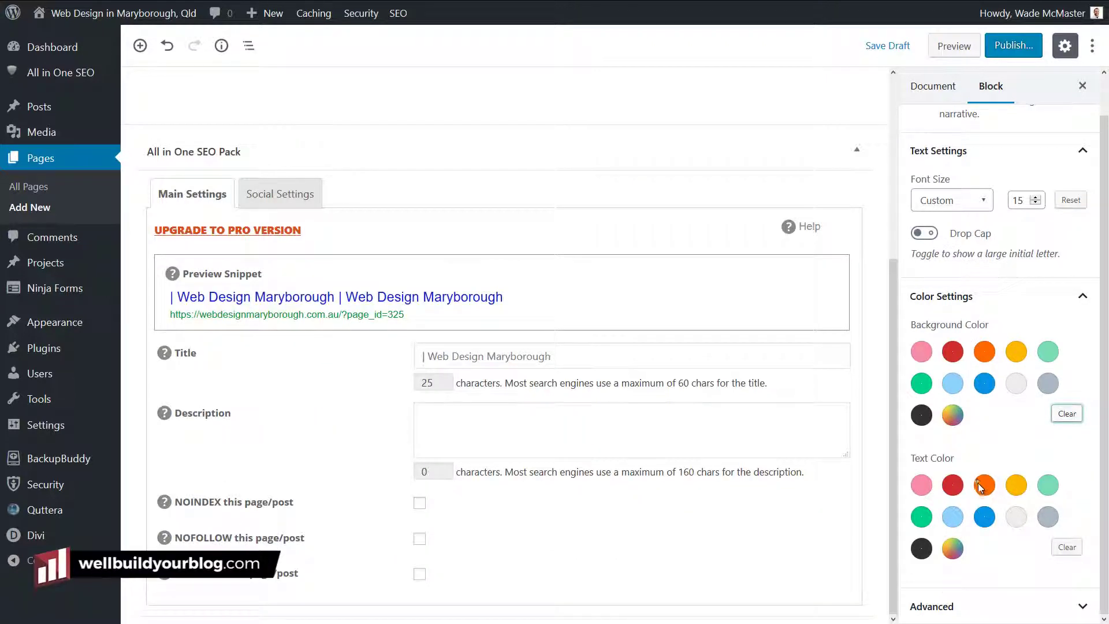
scroll(986, 488, "up", 1)
scroll(999, 554, "down", 1)
left_click(1036, 605)
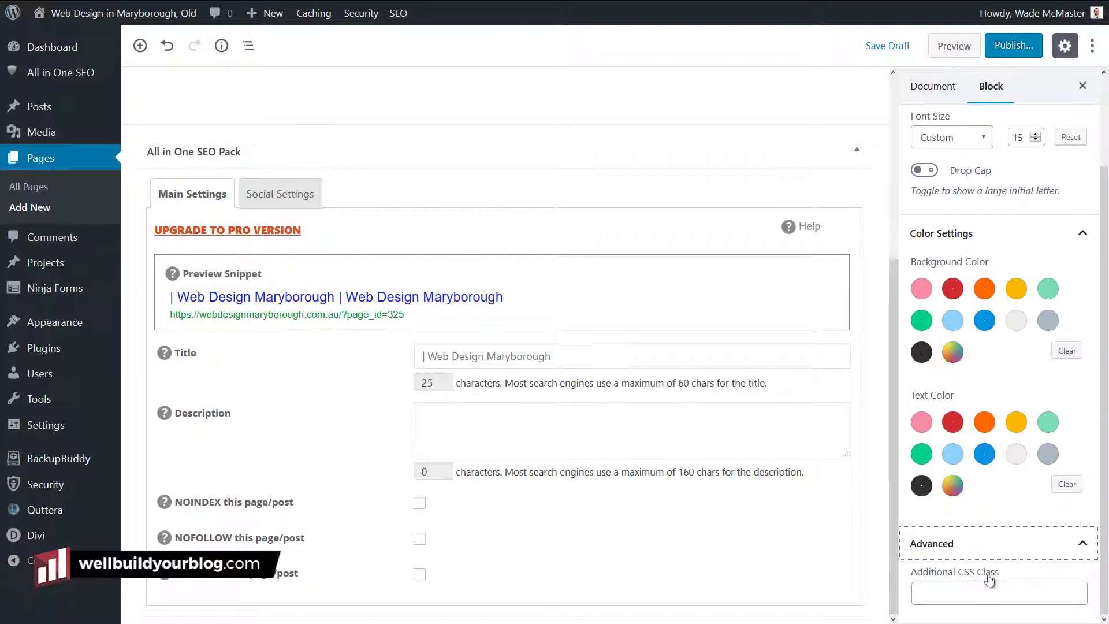
left_click(989, 590)
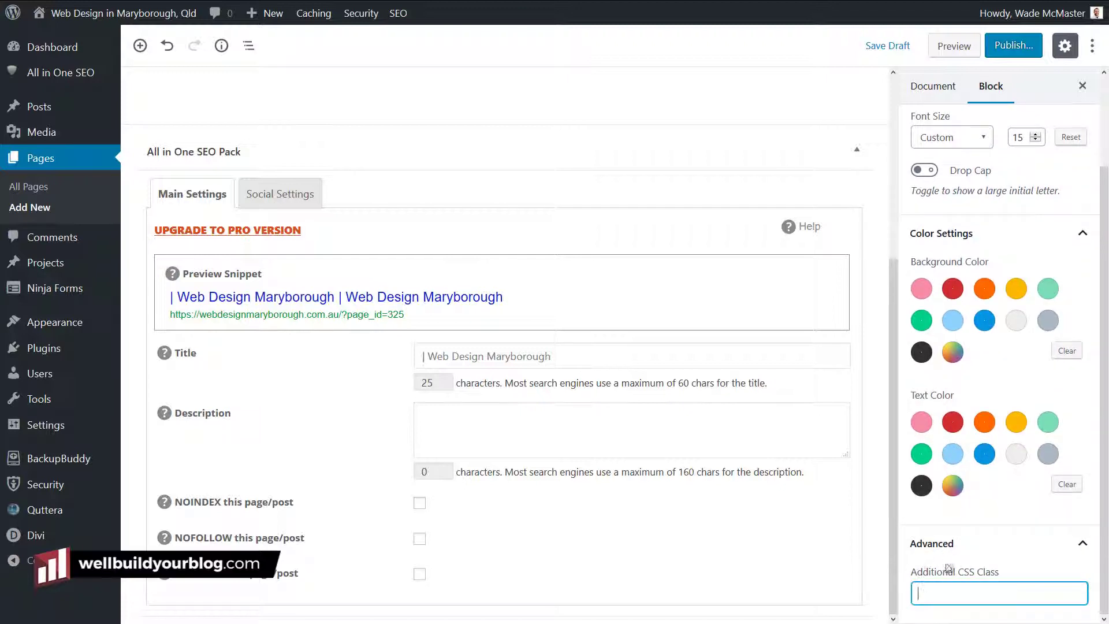
scroll(983, 566, "up", 3)
scroll(419, 252, "up", 3)
scroll(419, 251, "up", 2)
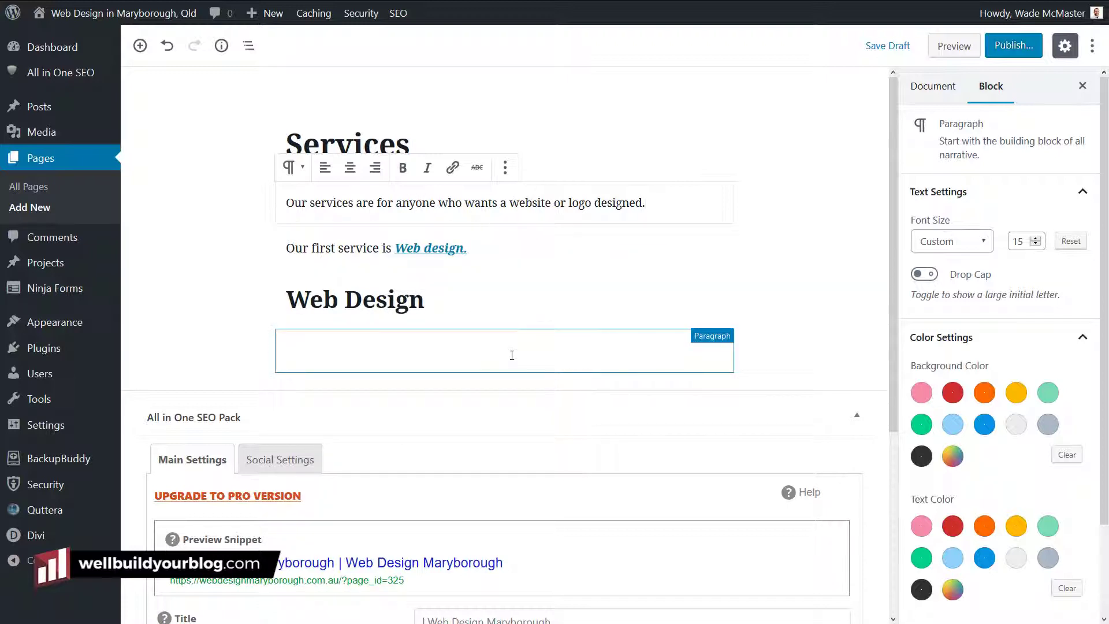
Select the empty paragraph below the "Web Design" heading and browse the available block types without inserting one.
left_click(475, 354)
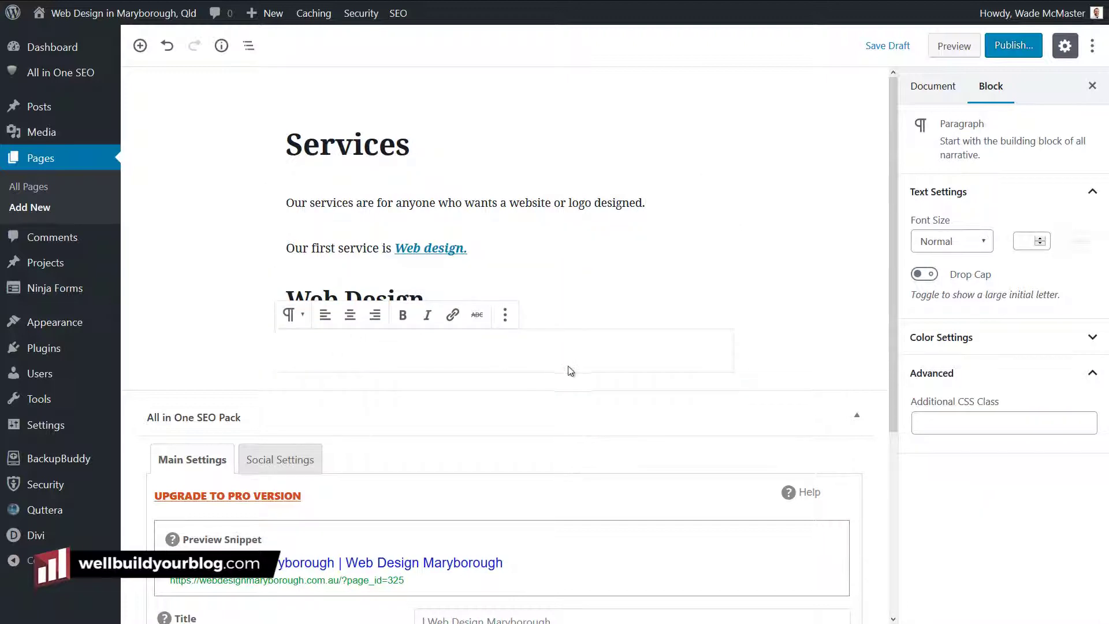
scroll(573, 347, "up", 1)
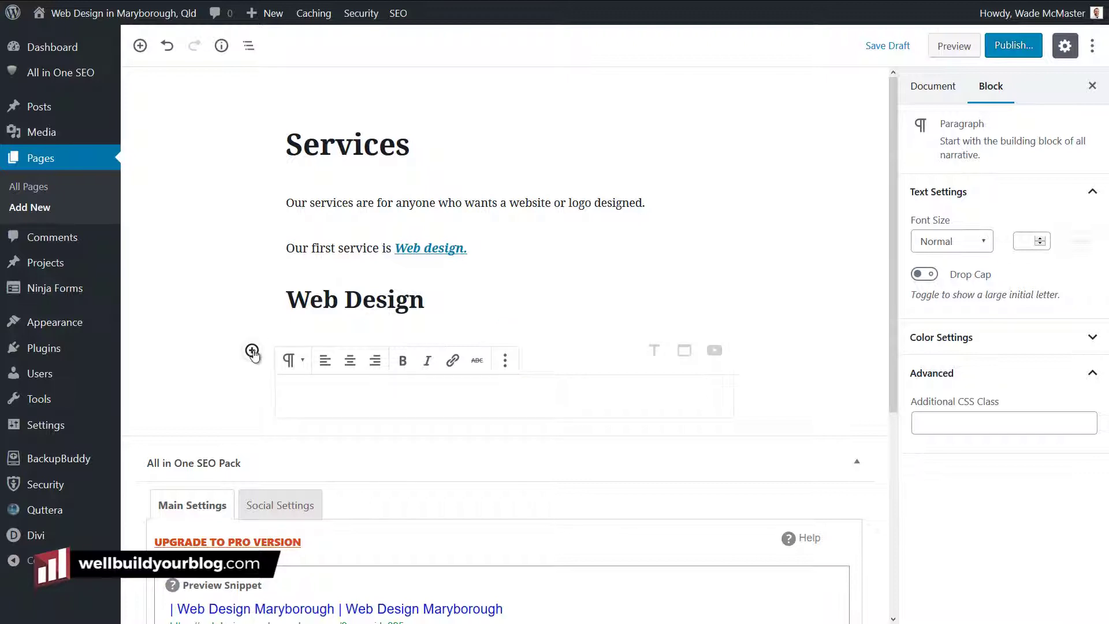
left_click(139, 46)
scroll(258, 282, "down", 2)
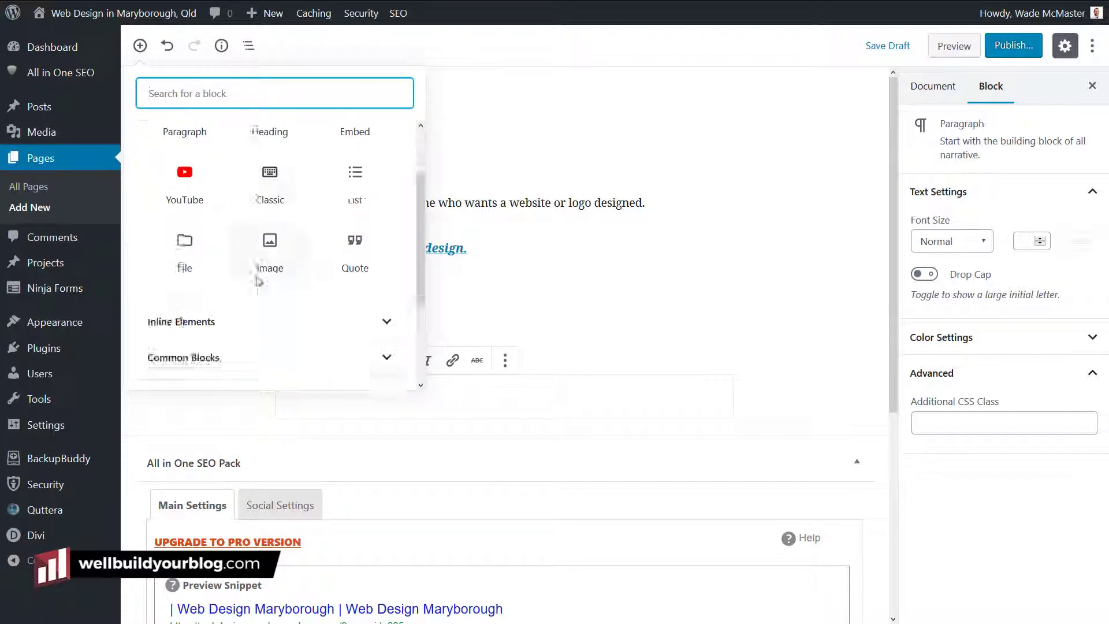
scroll(258, 282, "down", 1)
left_click(766, 285)
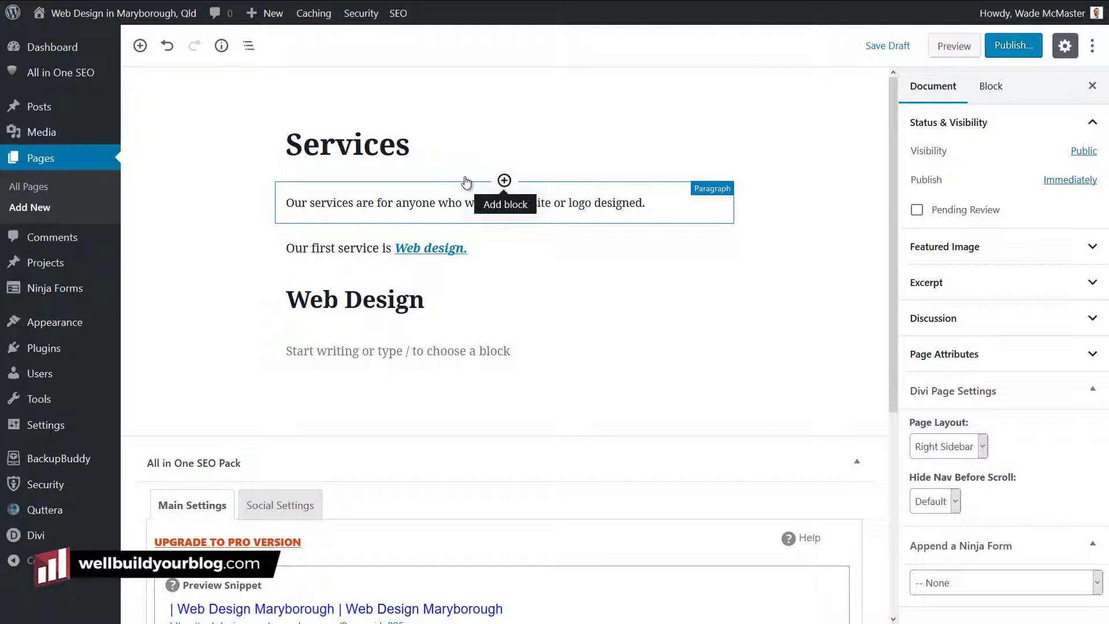
Insert an Image block above the first paragraph of the Services page.
left_click(505, 181)
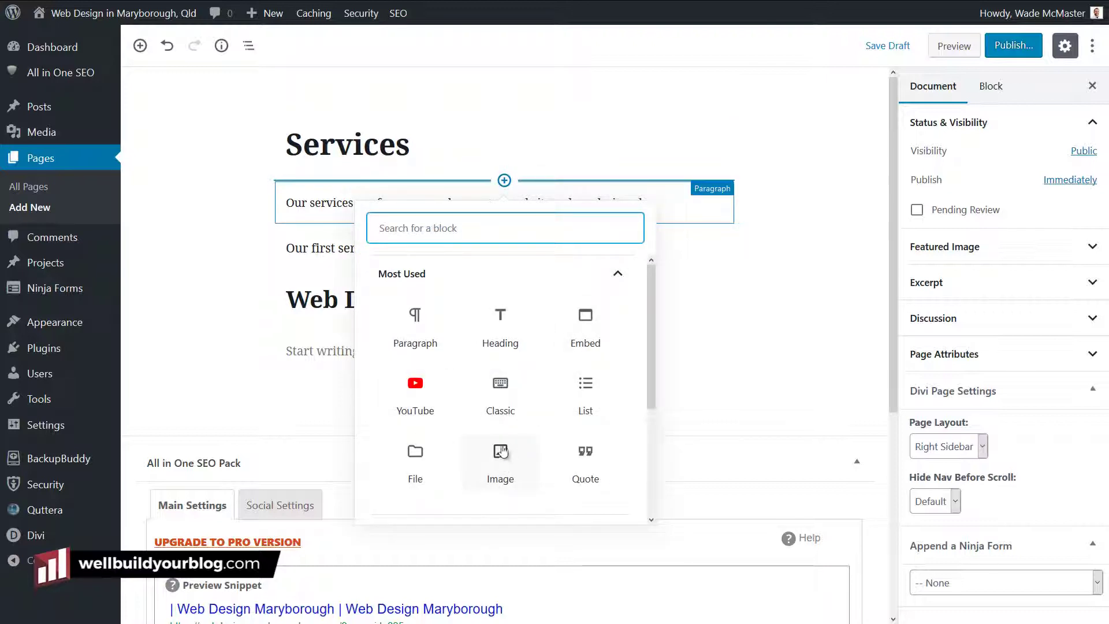
scroll(502, 312, "down", 3)
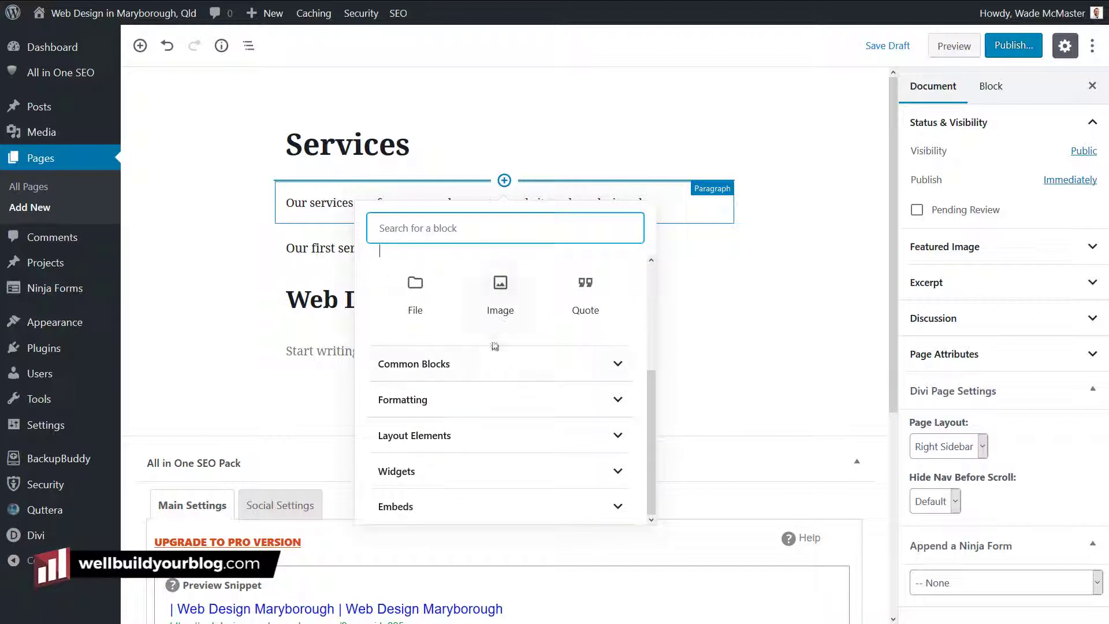
left_click(503, 373)
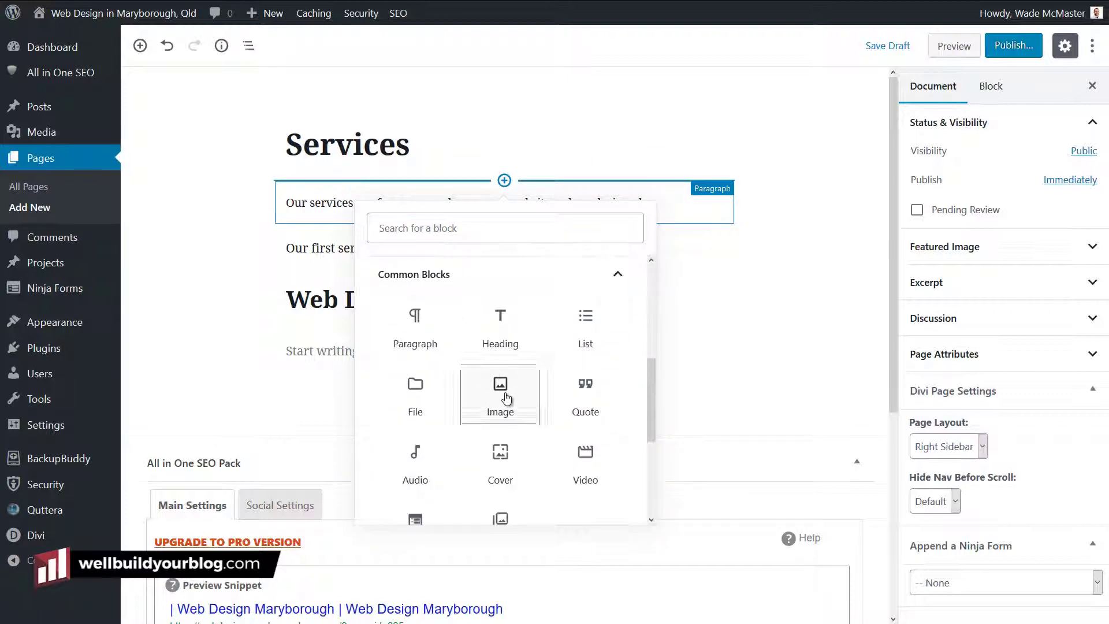
left_click(501, 393)
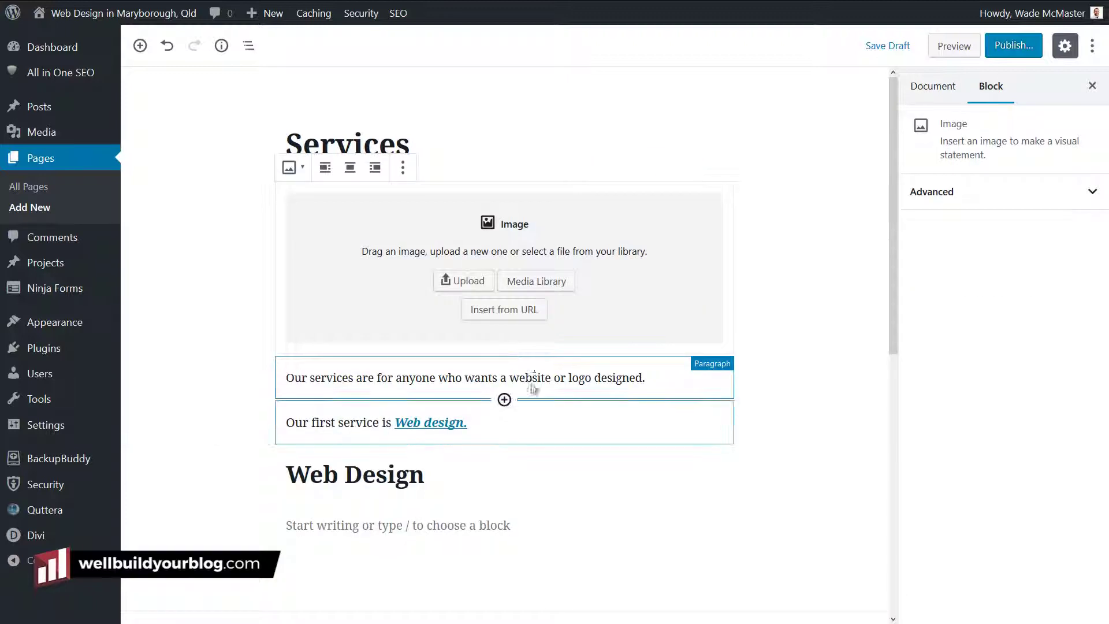
Fill the Image block with the existing "Grow Your Business" devices picture, deviceswebdesign.png, from the media library.
left_click(530, 287)
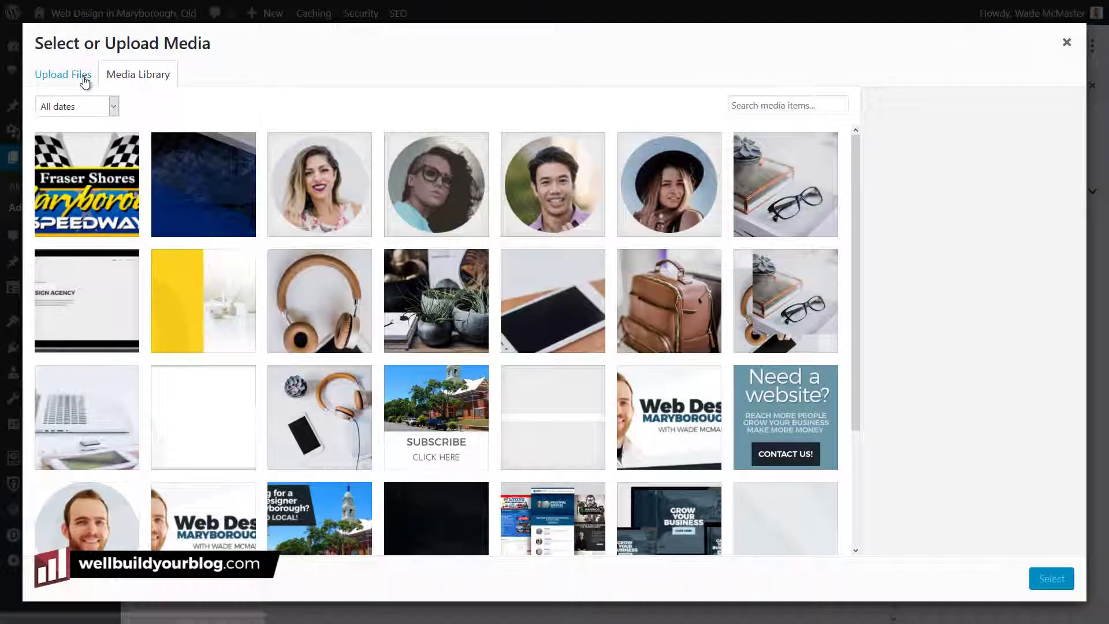
left_click(66, 76)
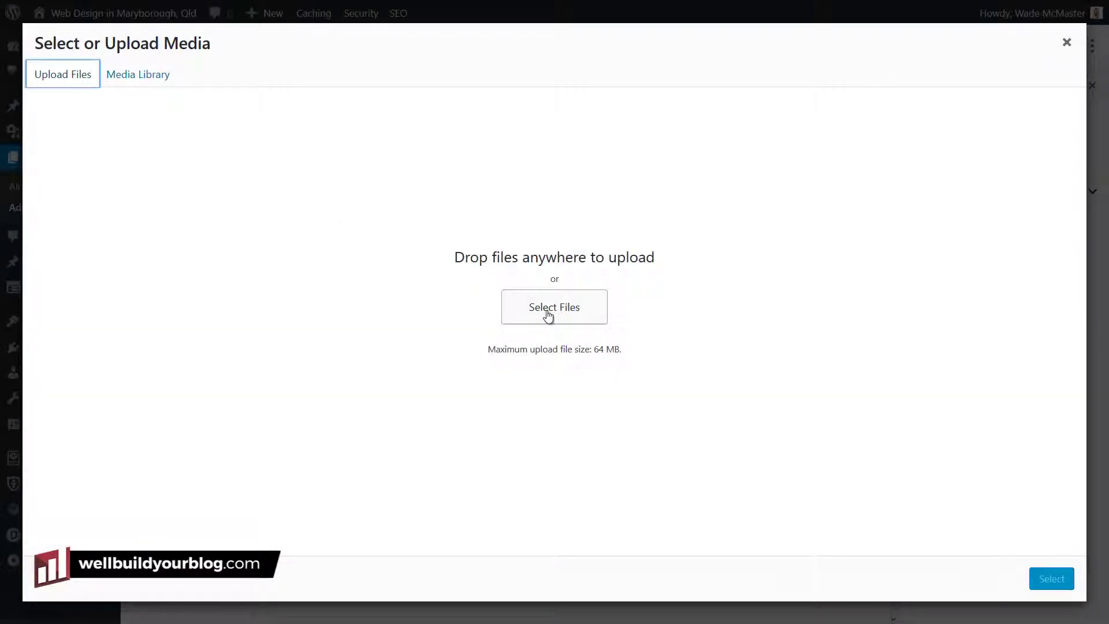
left_click(157, 81)
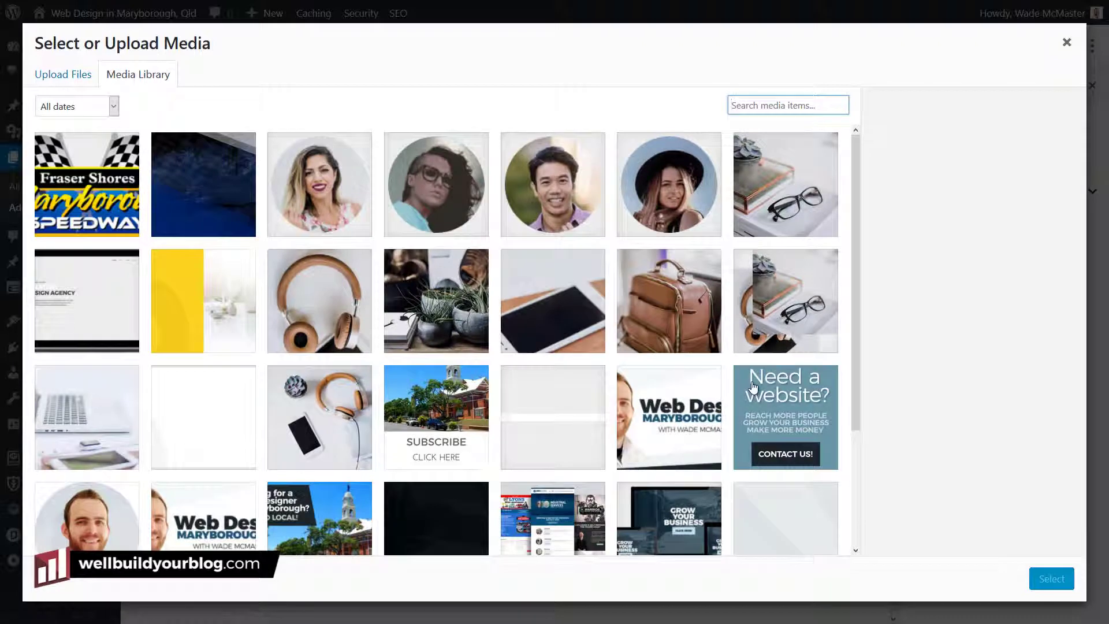
scroll(681, 364, "down", 3)
left_click(653, 390)
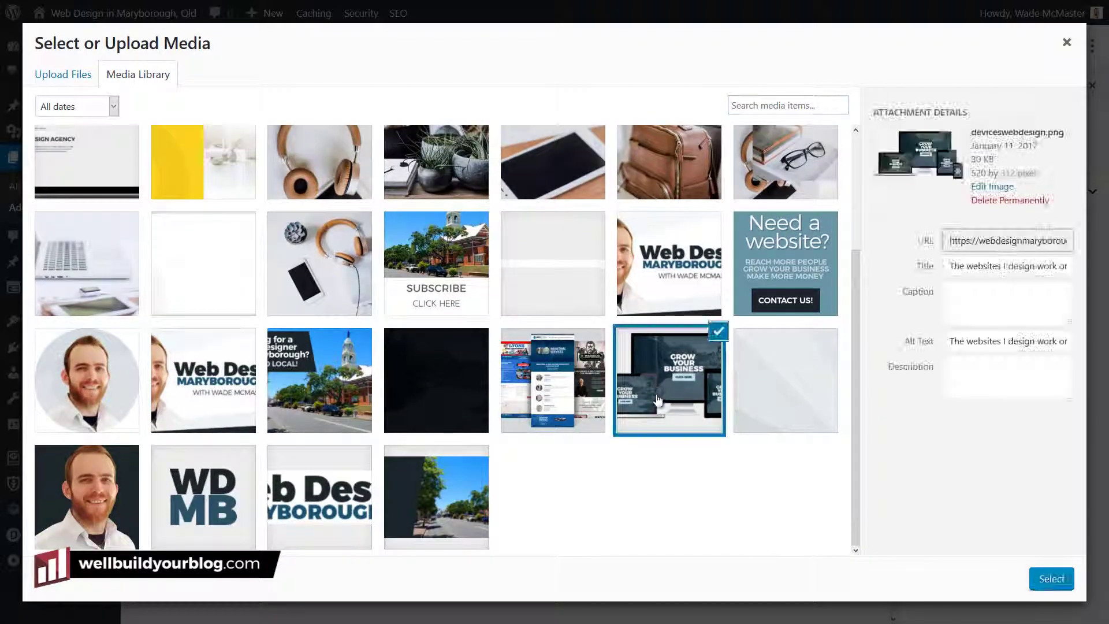
left_click(1063, 578)
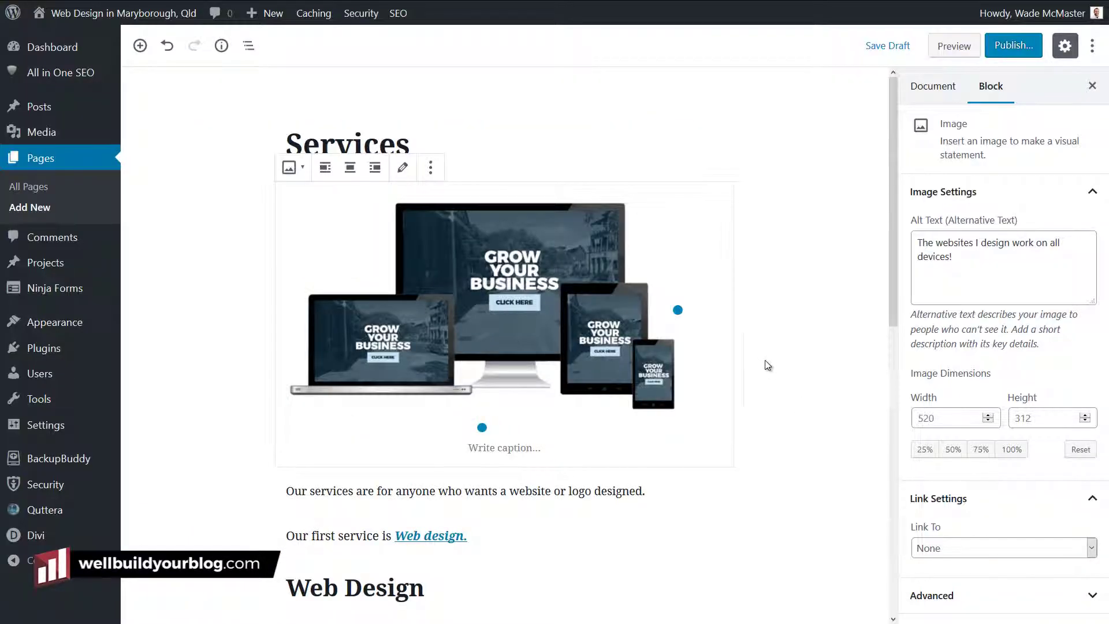
left_click(798, 331)
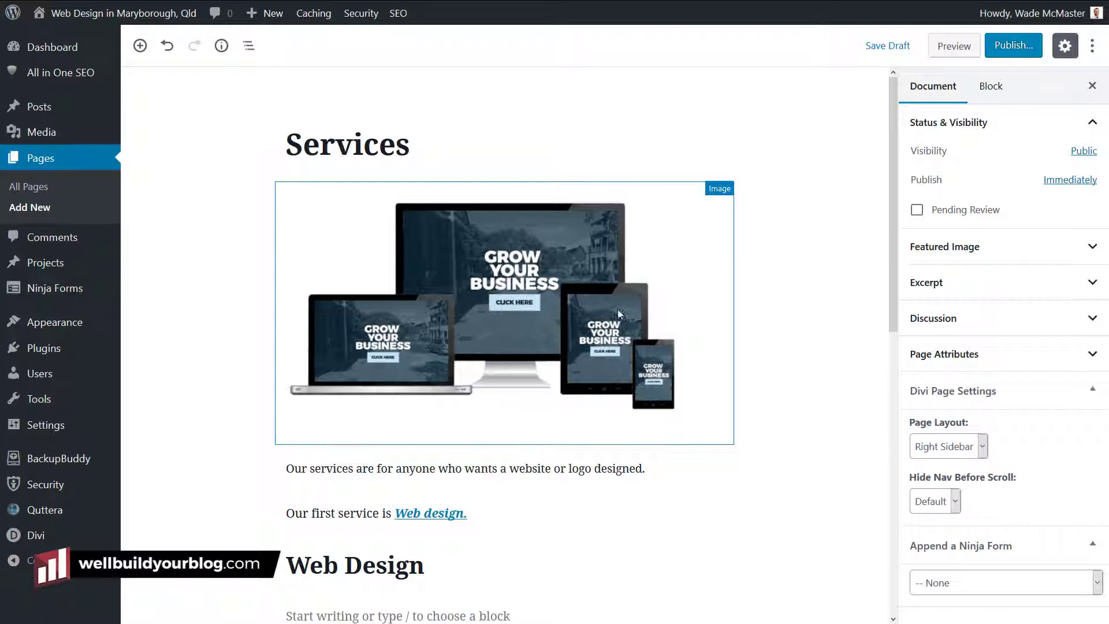
Try left alignment on the devices image, shrink it to 310 by 186 pixels, and align it right beside the text.
left_click(607, 297)
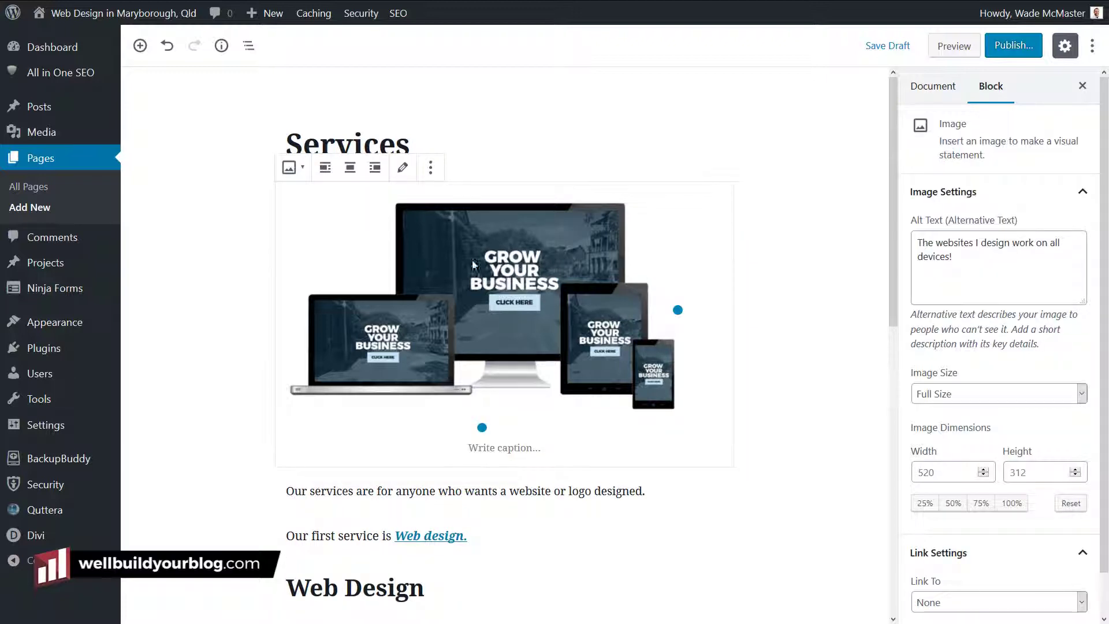
left_click(326, 167)
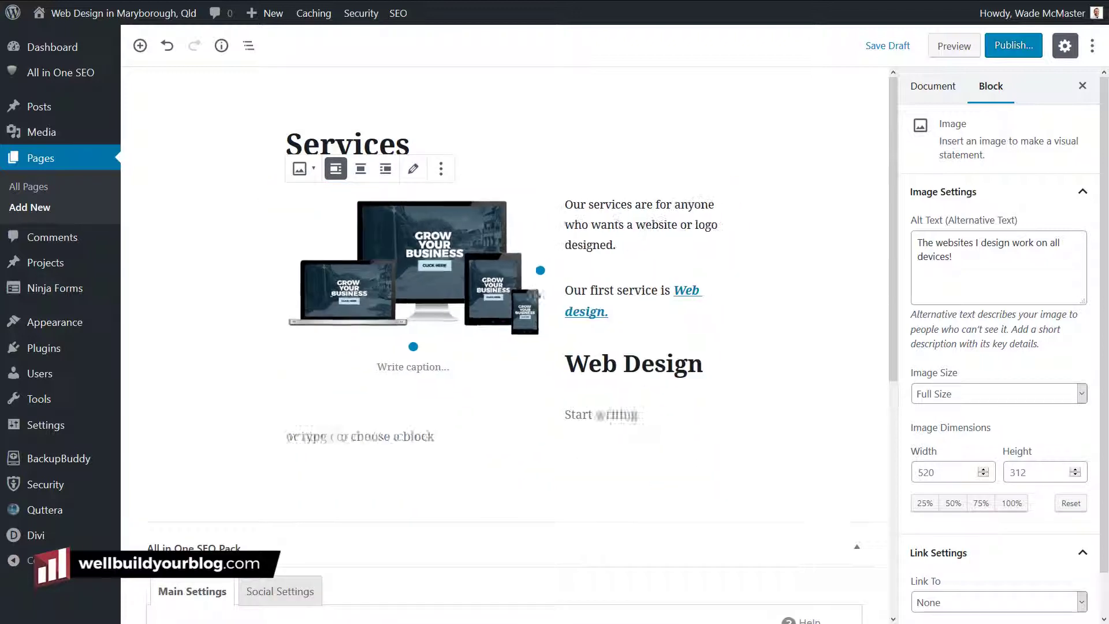
left_click_drag(538, 293, 518, 297)
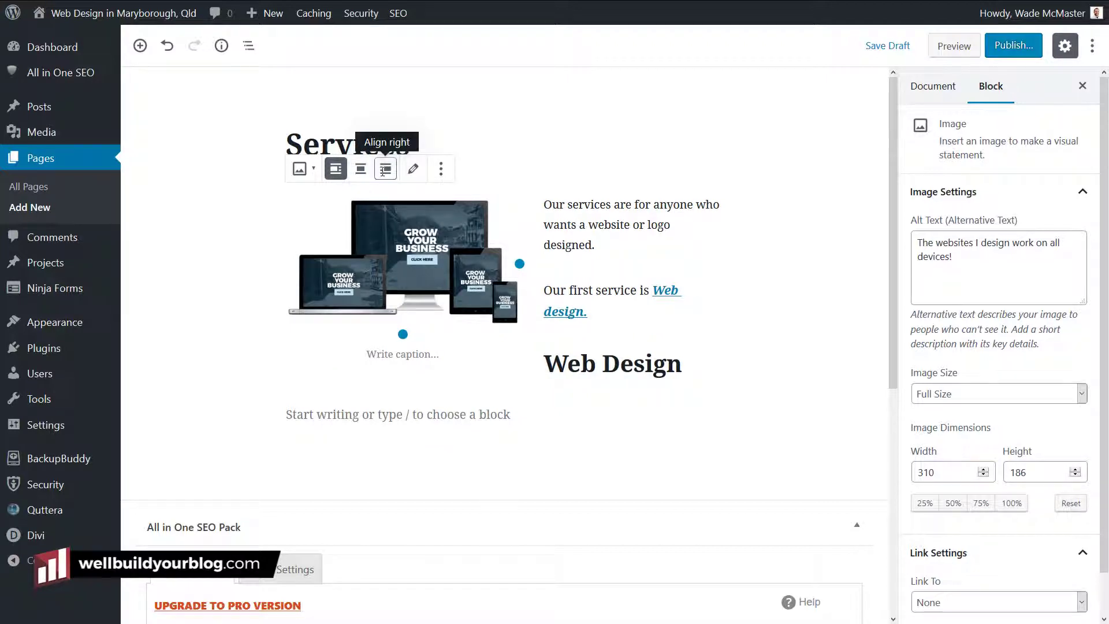
left_click(383, 170)
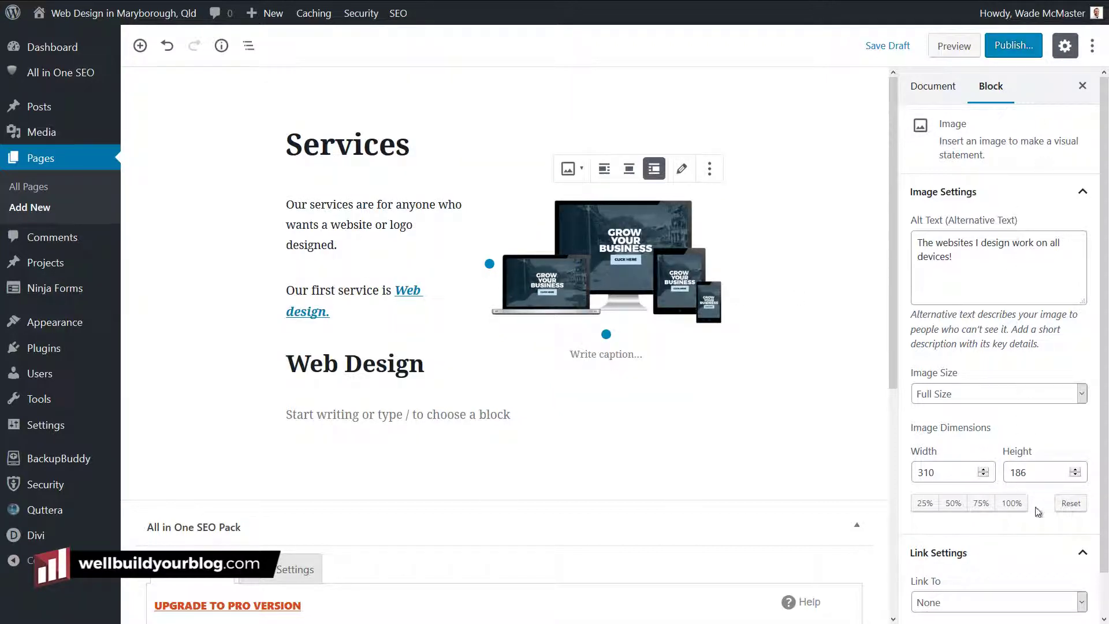
scroll(1041, 532, "down", 1)
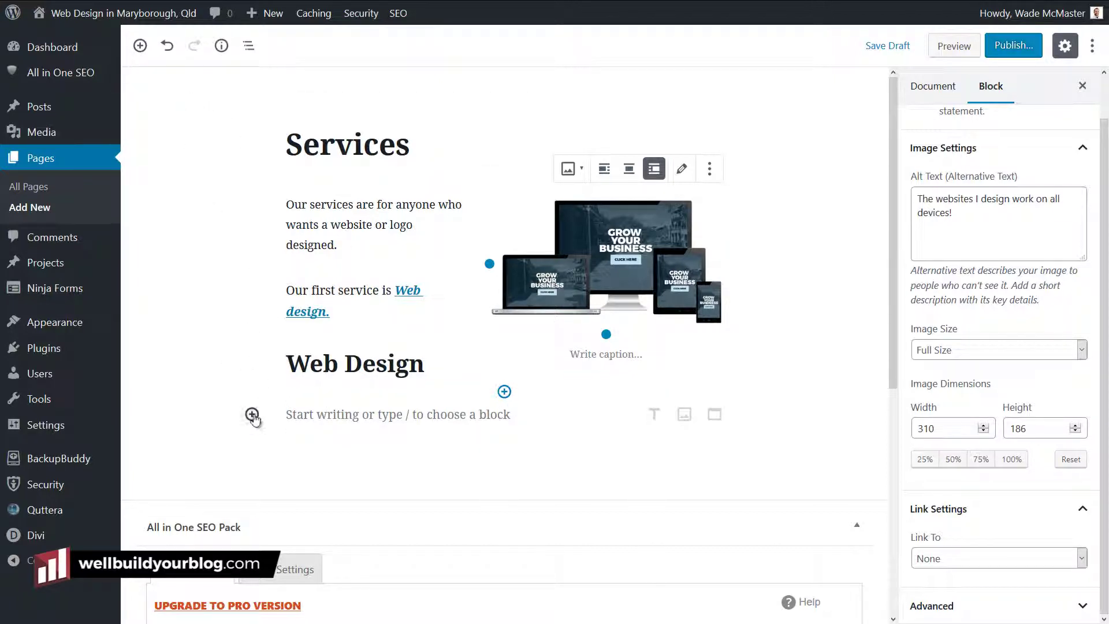
Browse the block categories and common blocks available for the empty paragraph below the "Web Design" heading without inserting one.
left_click(252, 414)
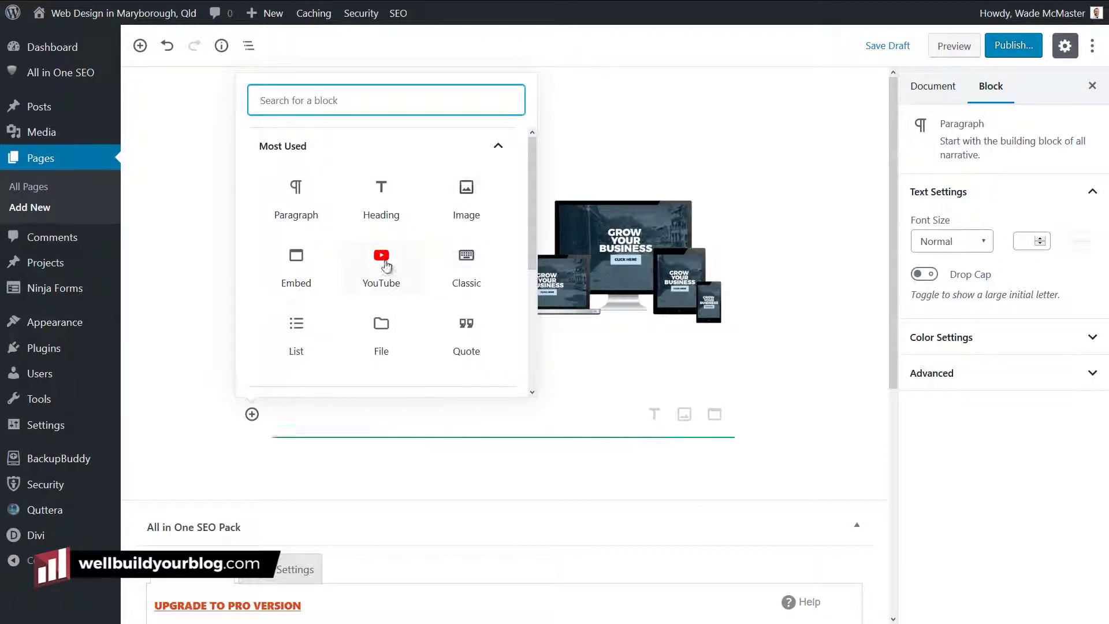
left_click_drag(528, 225, 528, 256)
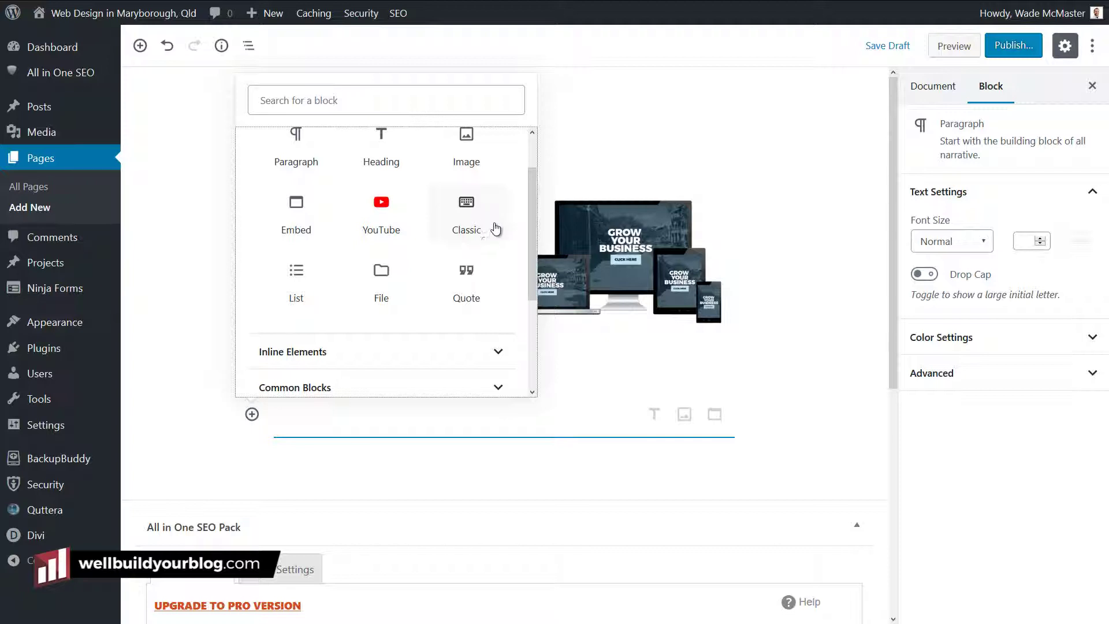
scroll(344, 202, "down", 3)
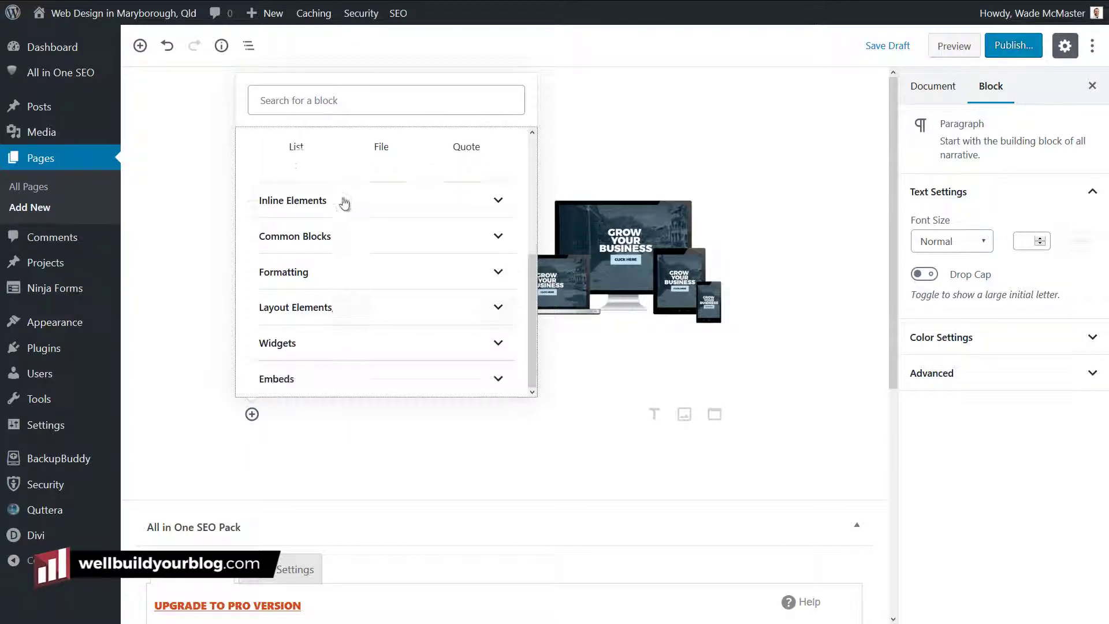
left_click(355, 245)
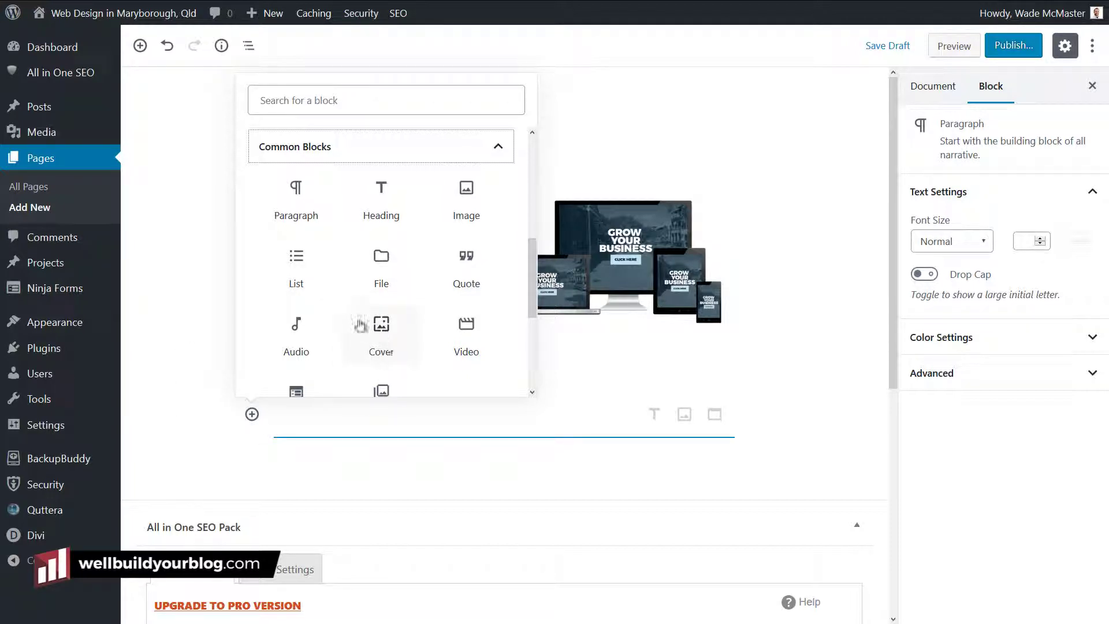
scroll(377, 330, "down", 5)
scroll(330, 287, "up", 3)
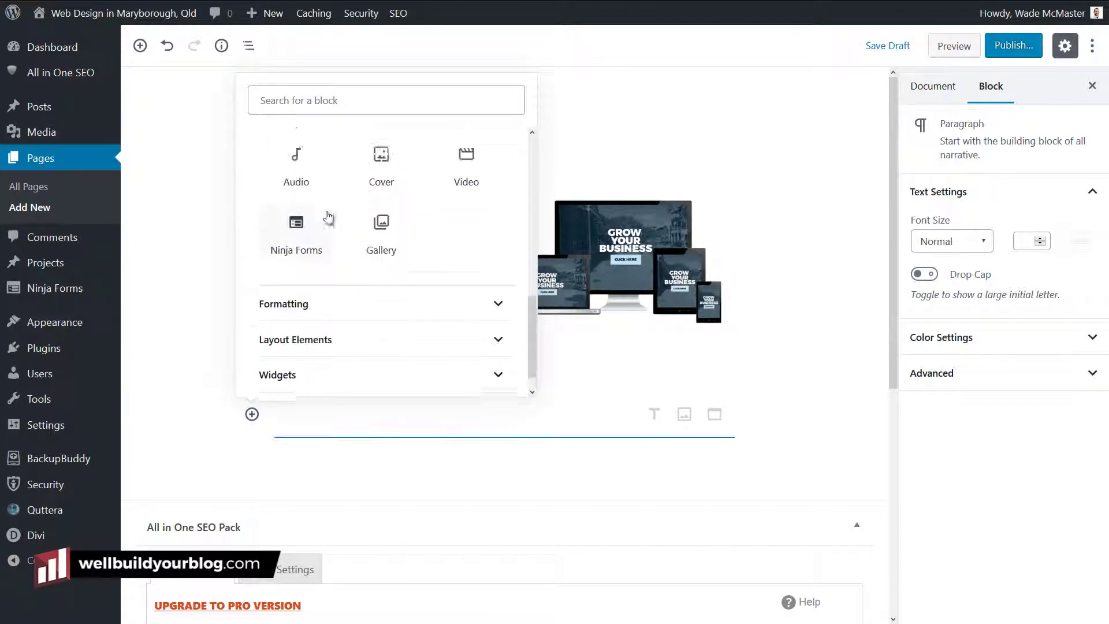
scroll(312, 289, "down", 3)
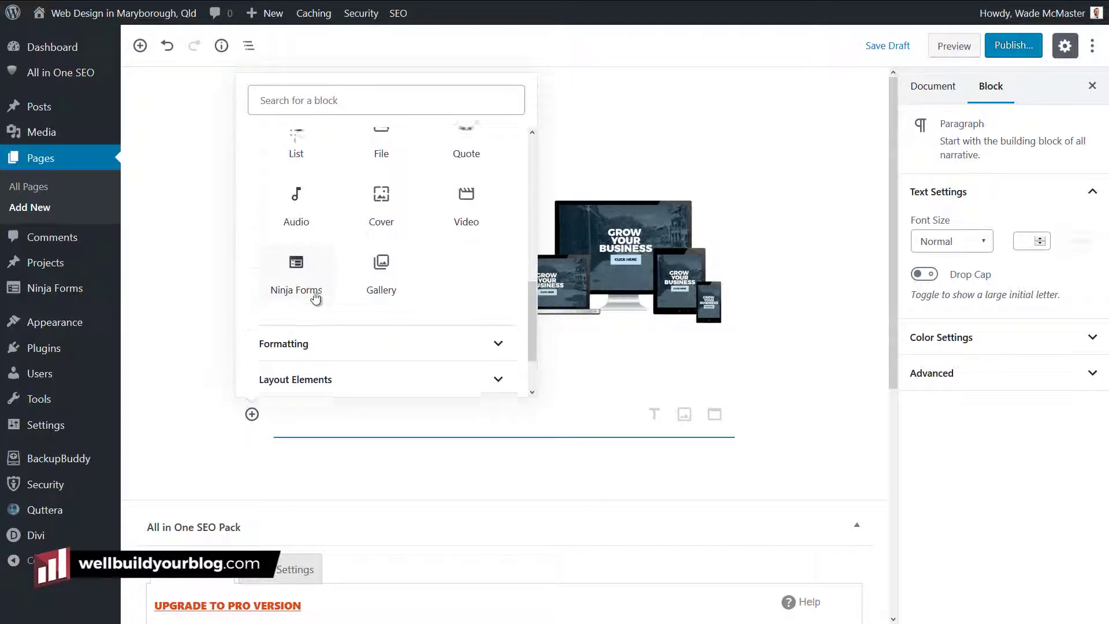
scroll(341, 328, "up", 5)
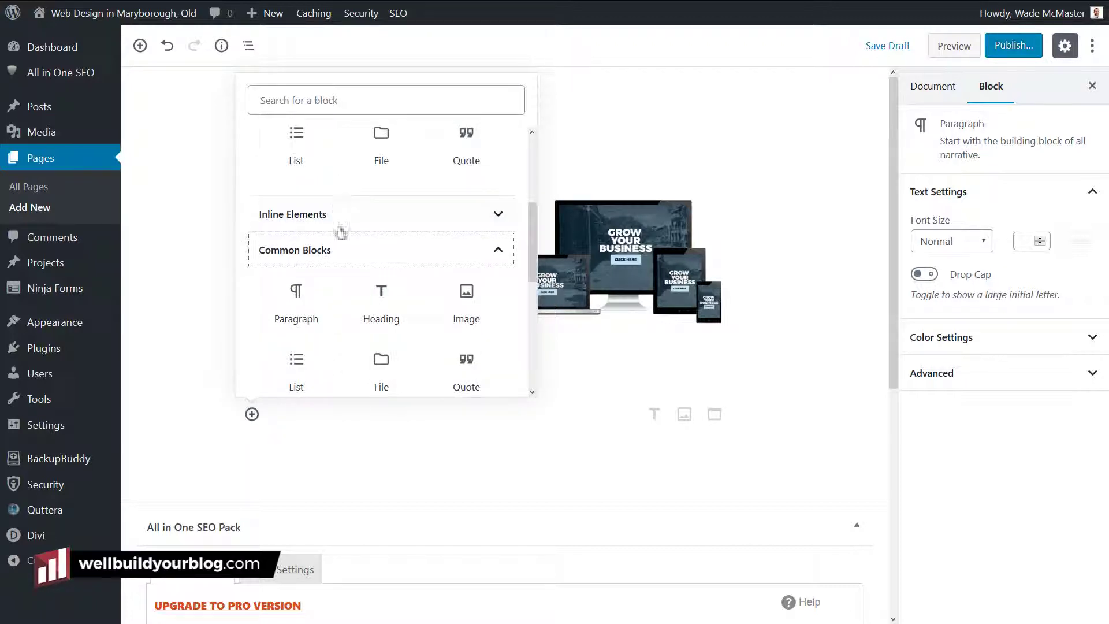
scroll(364, 208, "up", 3)
scroll(384, 359, "down", 2)
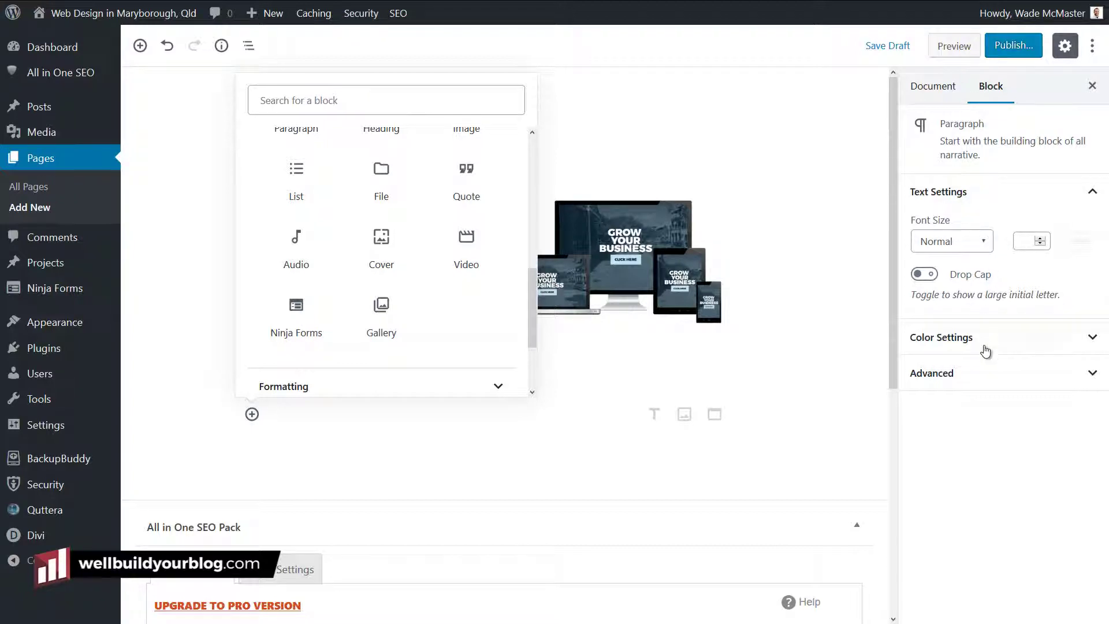
left_click(819, 179)
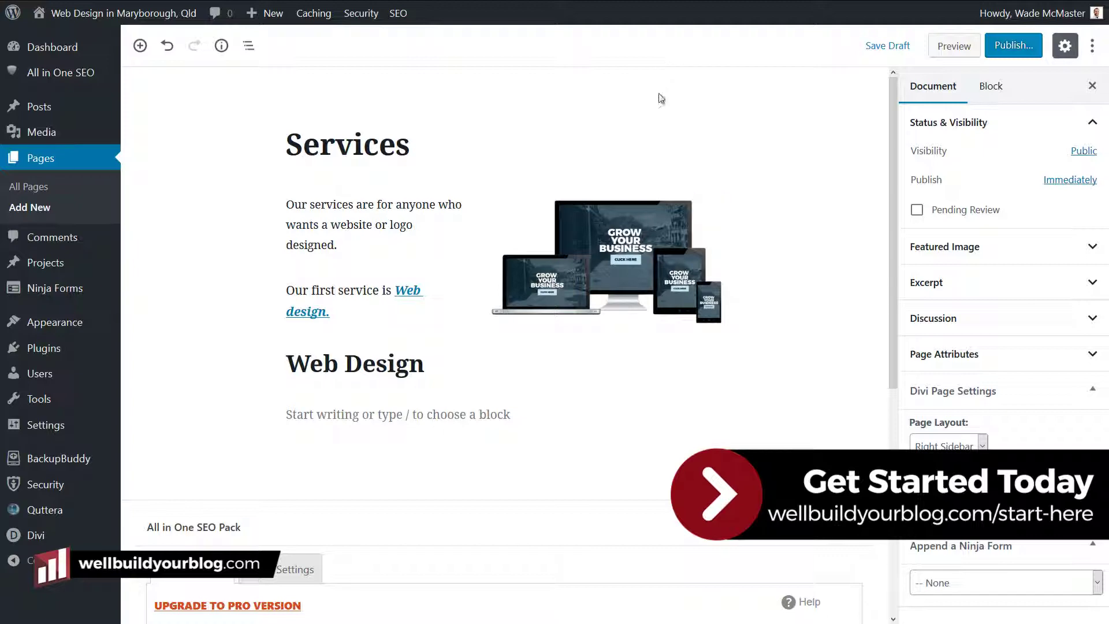
Review the page content and examine the All in One SEO Pack title and description fields with their character limits.
scroll(758, 205, "down", 5)
scroll(754, 214, "up", 4)
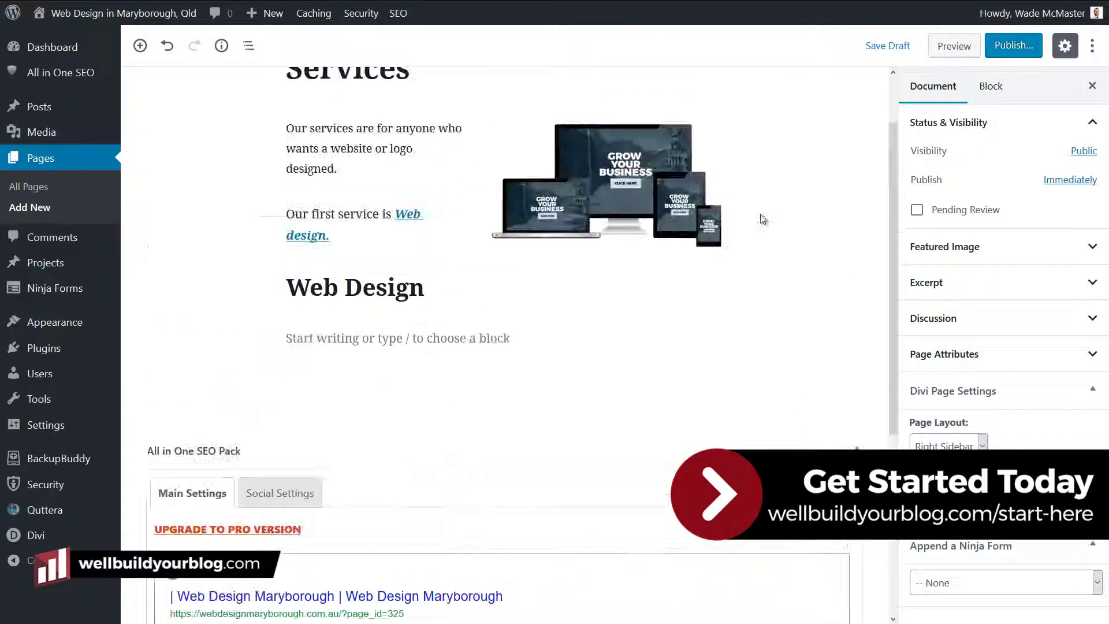
scroll(757, 219, "up", 1)
scroll(490, 275, "down", 5)
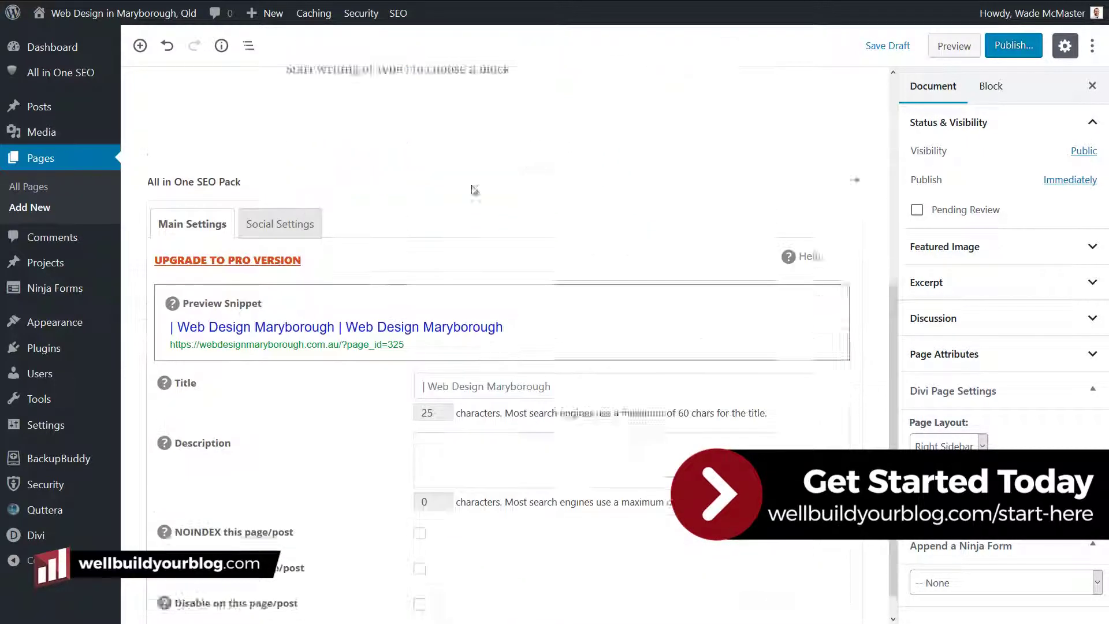
scroll(526, 231, "up", 4)
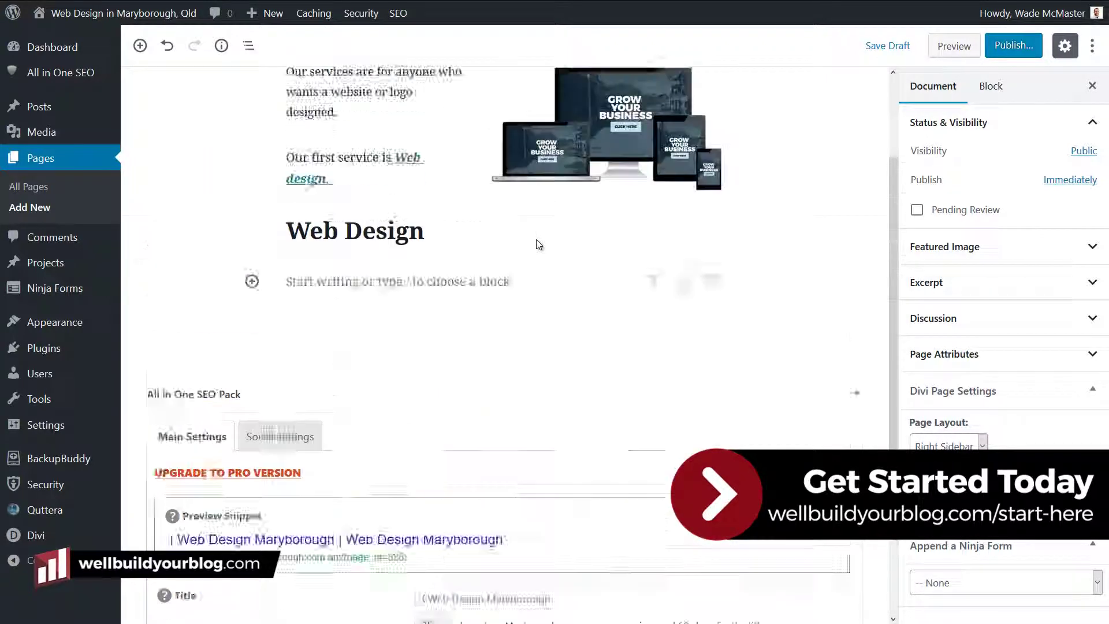
scroll(536, 244, "down", 2)
scroll(536, 245, "down", 2)
left_click(462, 354)
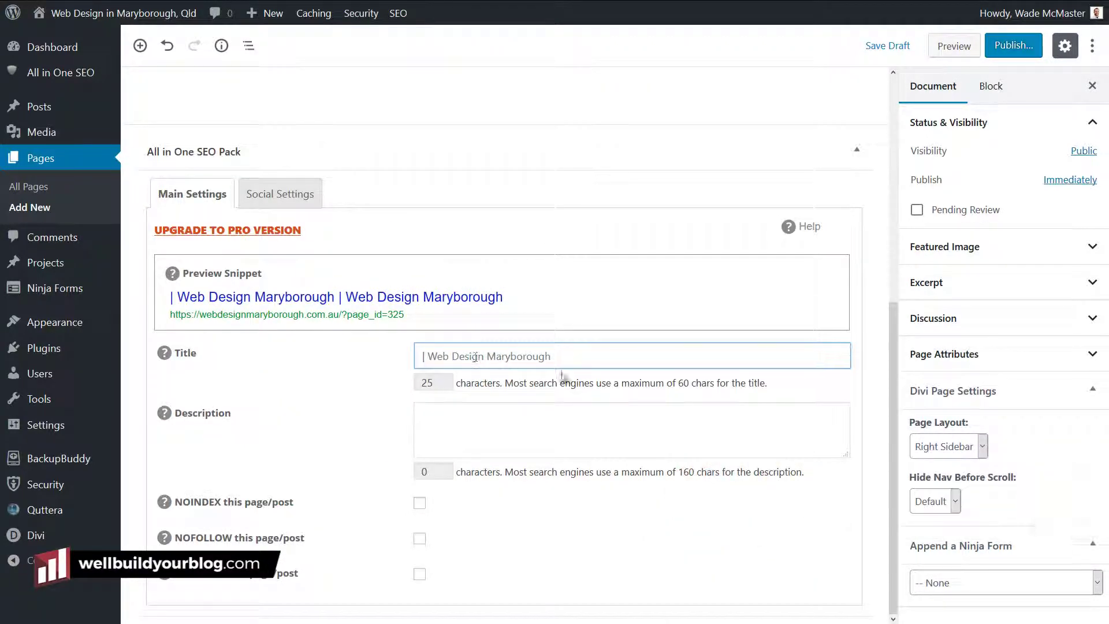
left_click(463, 429)
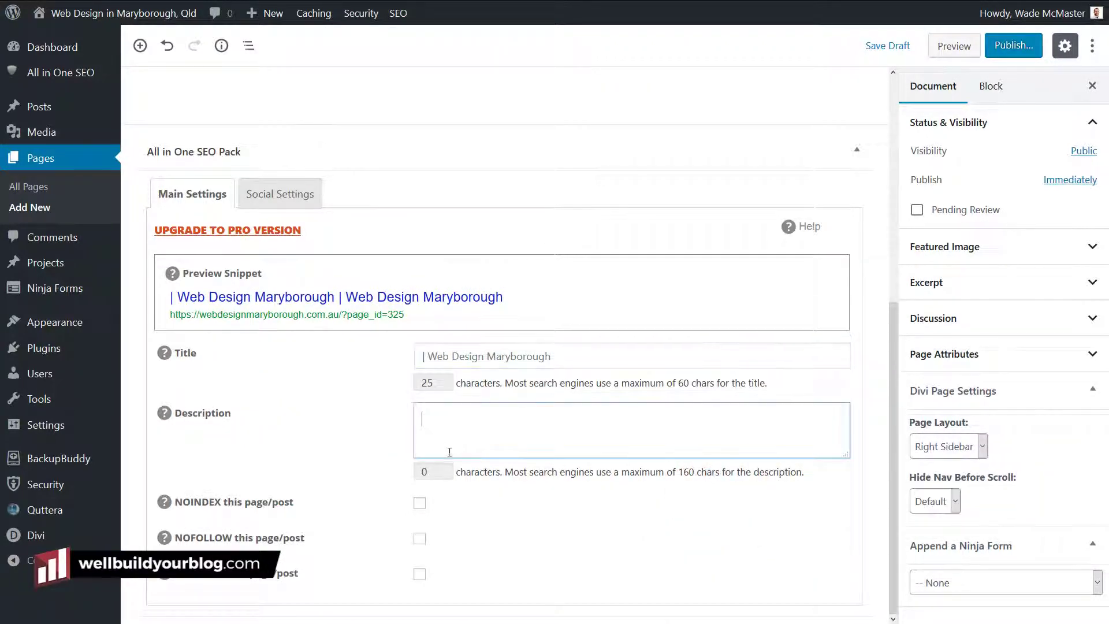
double_click(682, 472)
Set the page's SEO title to "Web Design Fraser Coast" and check its length against the recommended maximum.
left_click(459, 347)
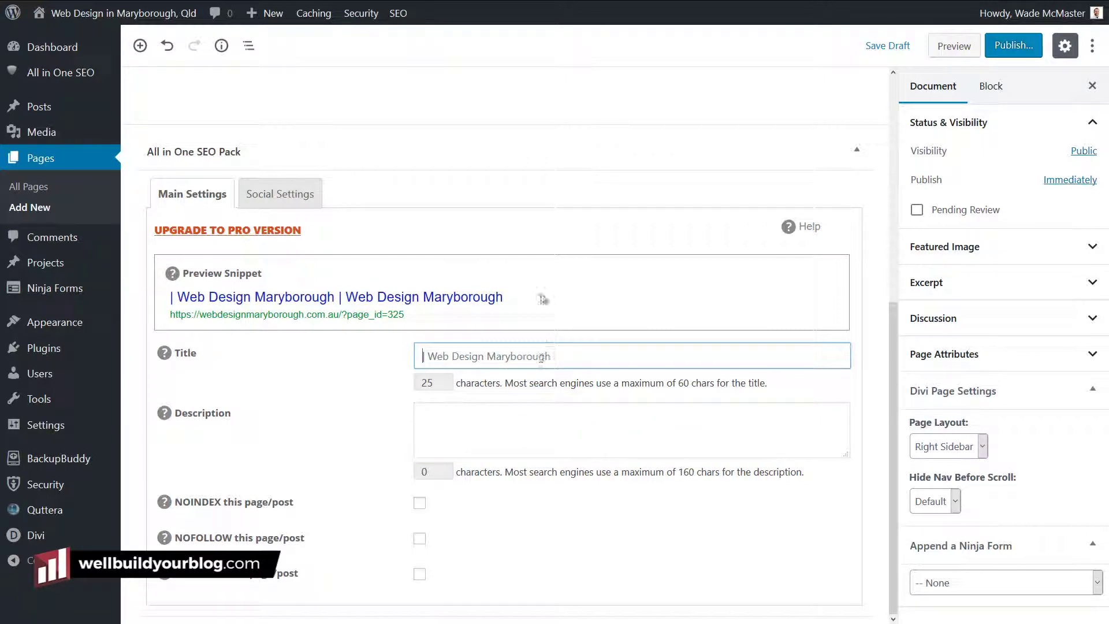
type("Web Design ")
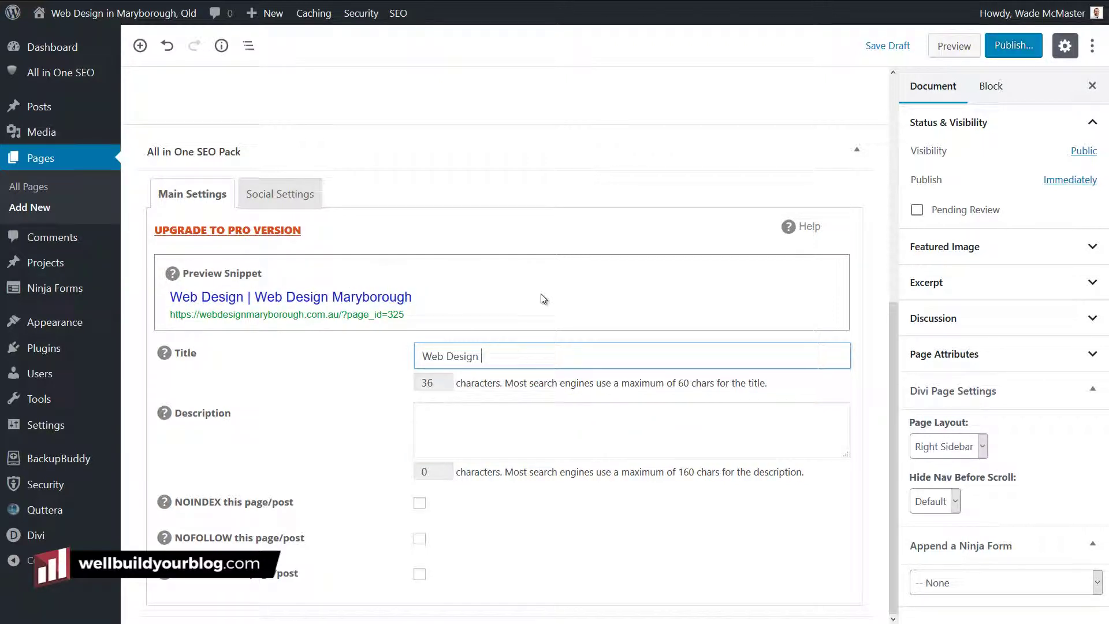
type("Fraser Coast")
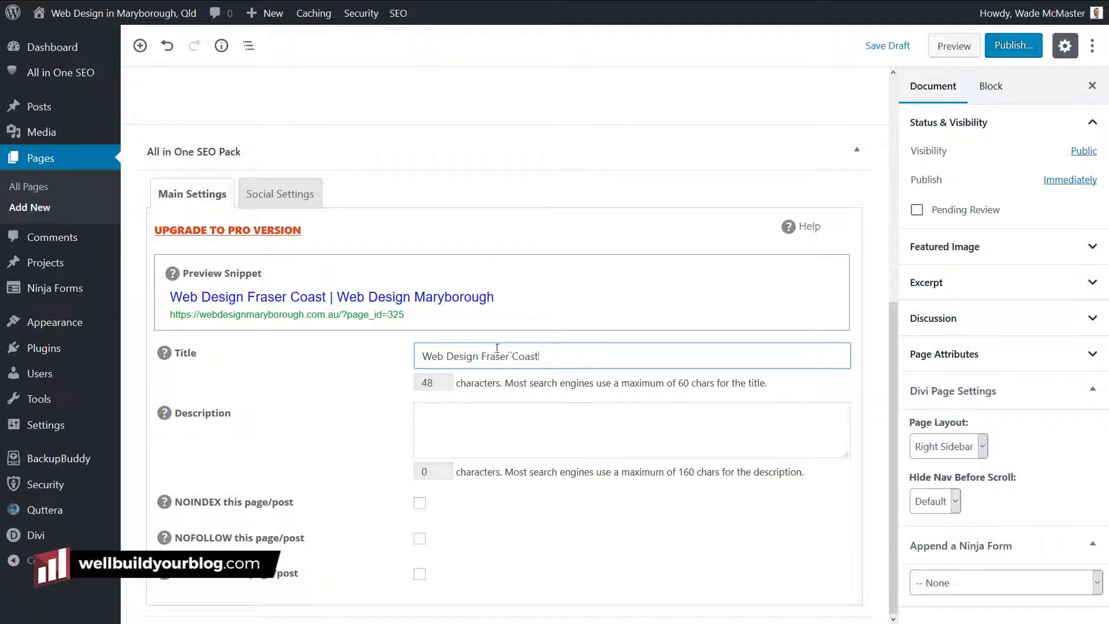
left_click_drag(436, 383, 417, 383)
left_click_drag(679, 383, 694, 384)
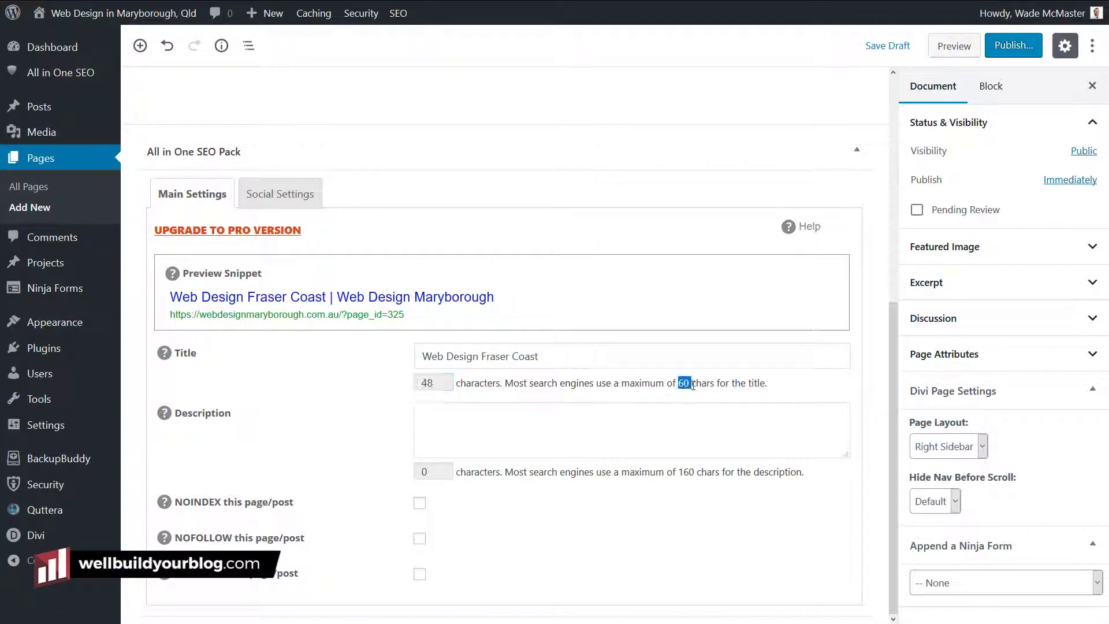
Try the SEO description "We do websd" and compare its length with the recommended maximum.
left_click(440, 428)
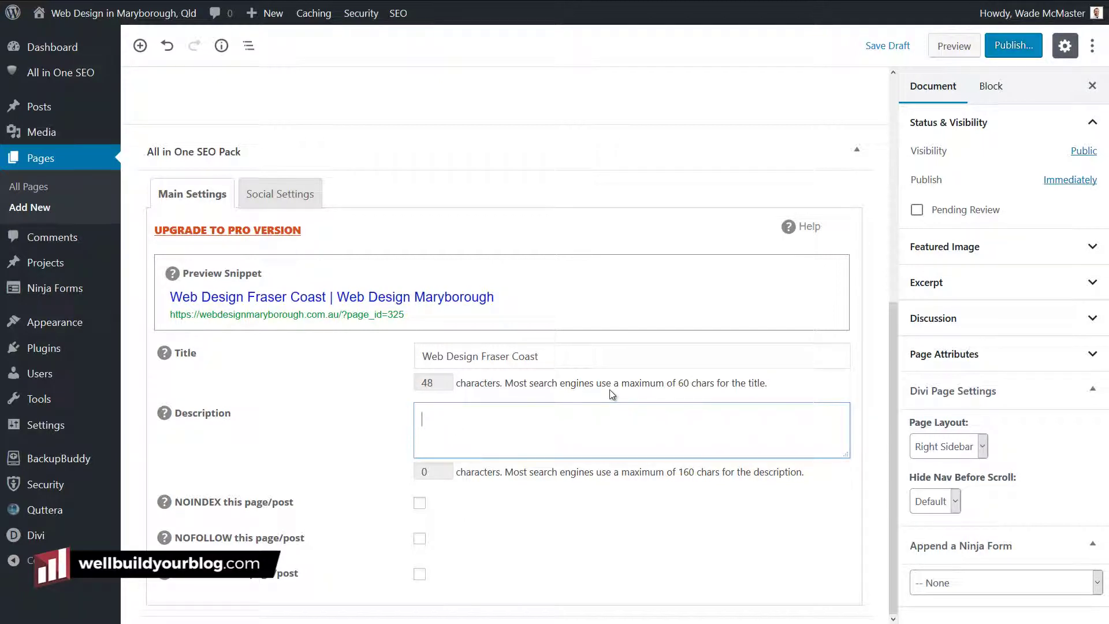
type("We")
type("do websd")
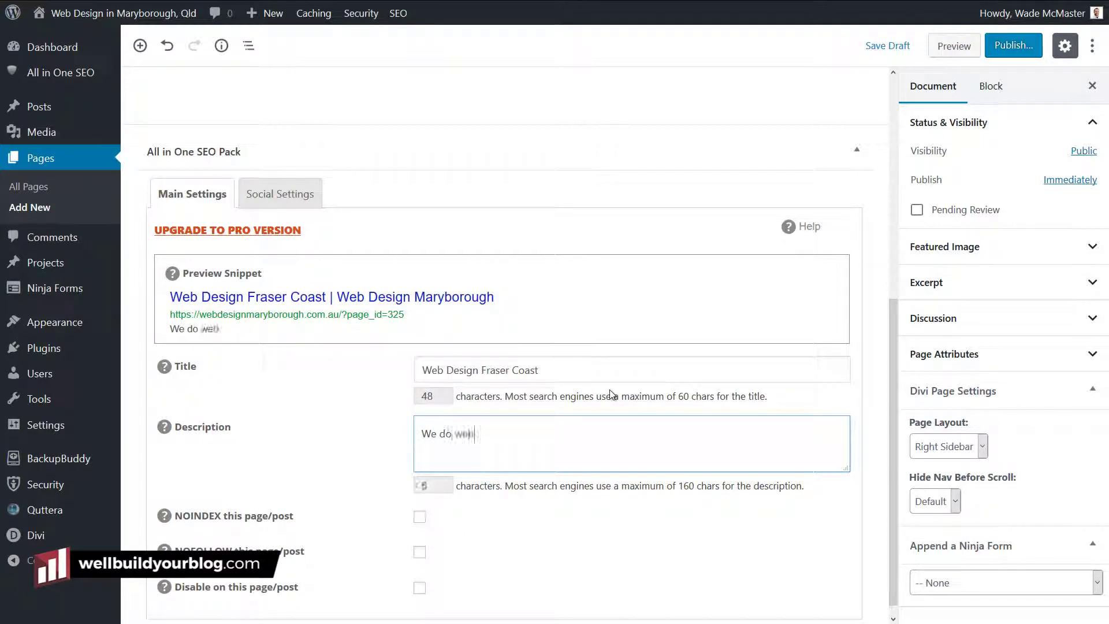
left_click(432, 484)
left_click_drag(683, 485, 690, 485)
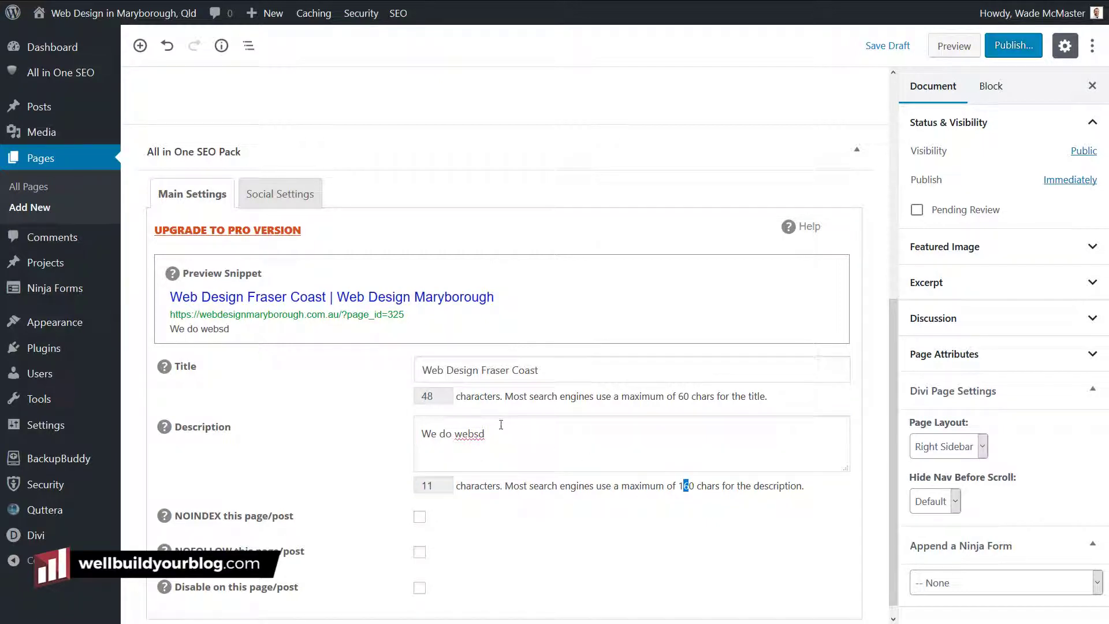
Clear the sample text from the SEO description and remove the custom SEO title.
left_click(501, 425)
key("ctrl+a")
key("BackSpace")
left_click_drag(540, 357, 382, 345)
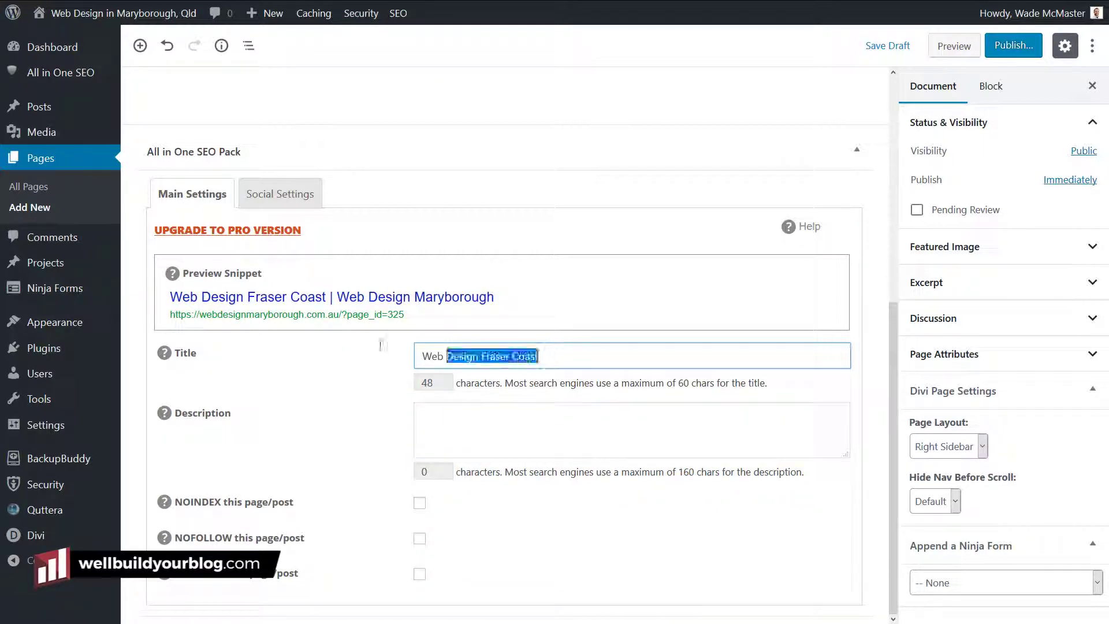
key("BackSpace")
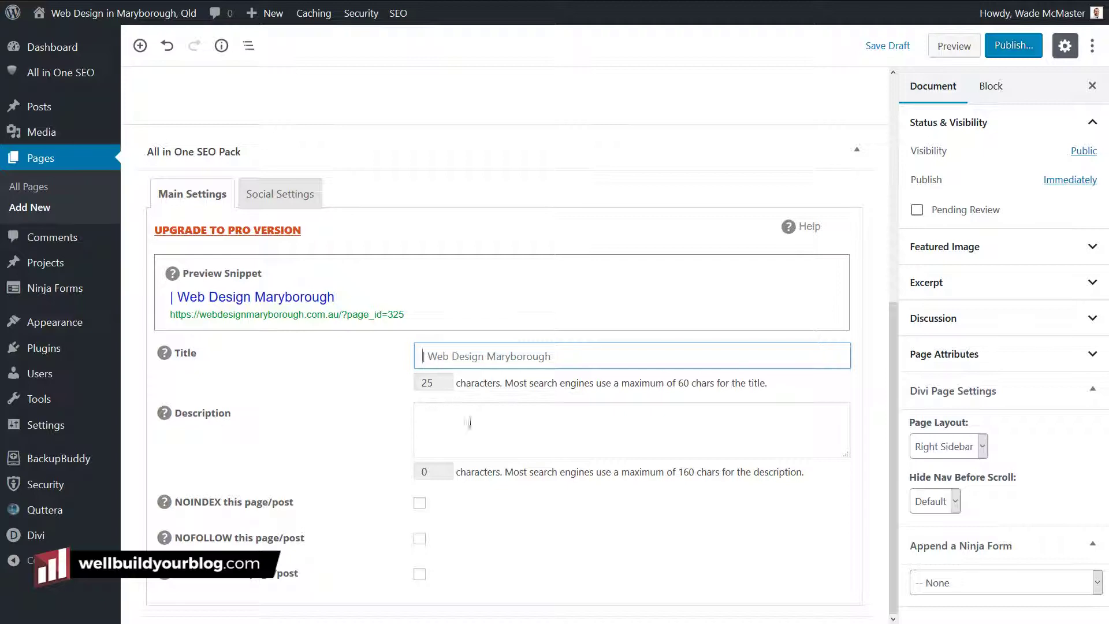
Select the devices image and review its alternative text in the image settings.
scroll(438, 441, "up", 5)
left_click(602, 258)
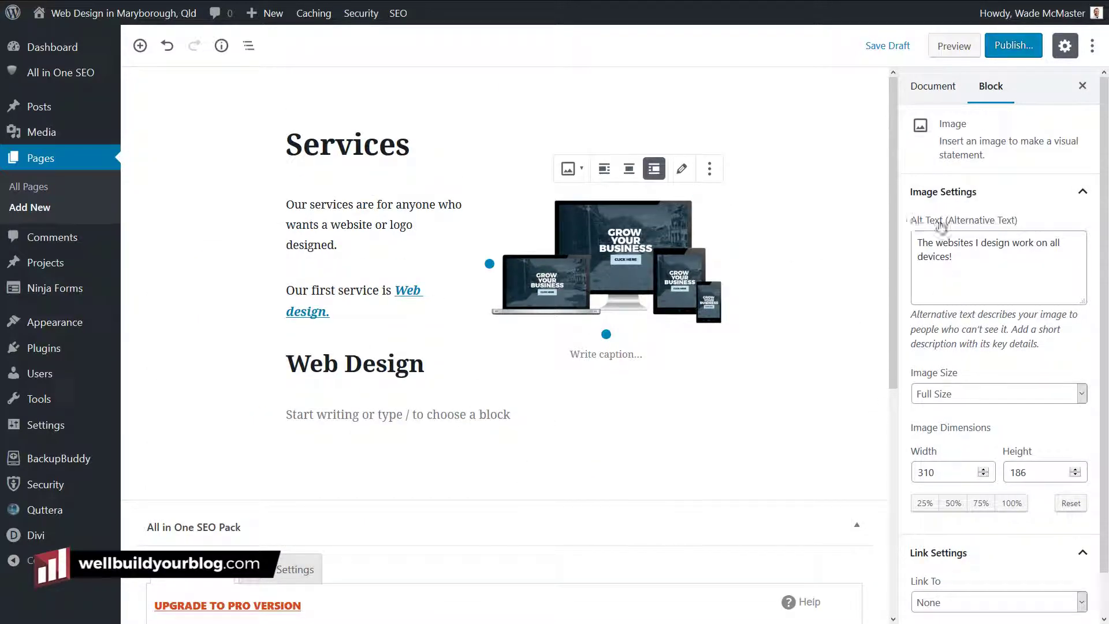
triple_click(914, 241)
left_click(1001, 271)
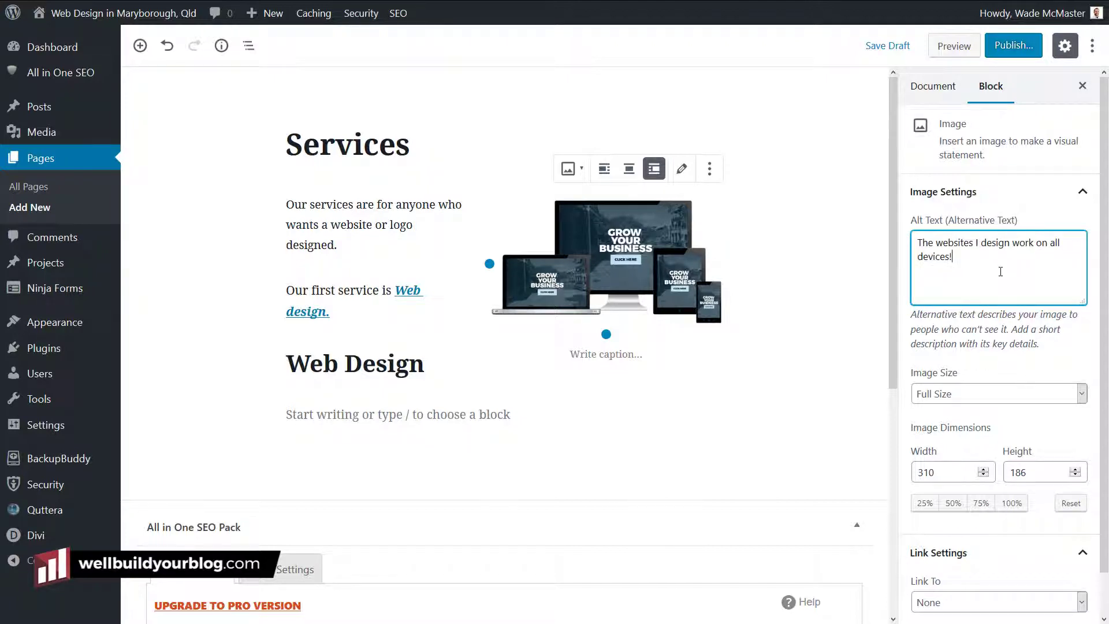
Insert an Embed block in place of the empty paragraph below the "Web Design" heading.
left_click(714, 414)
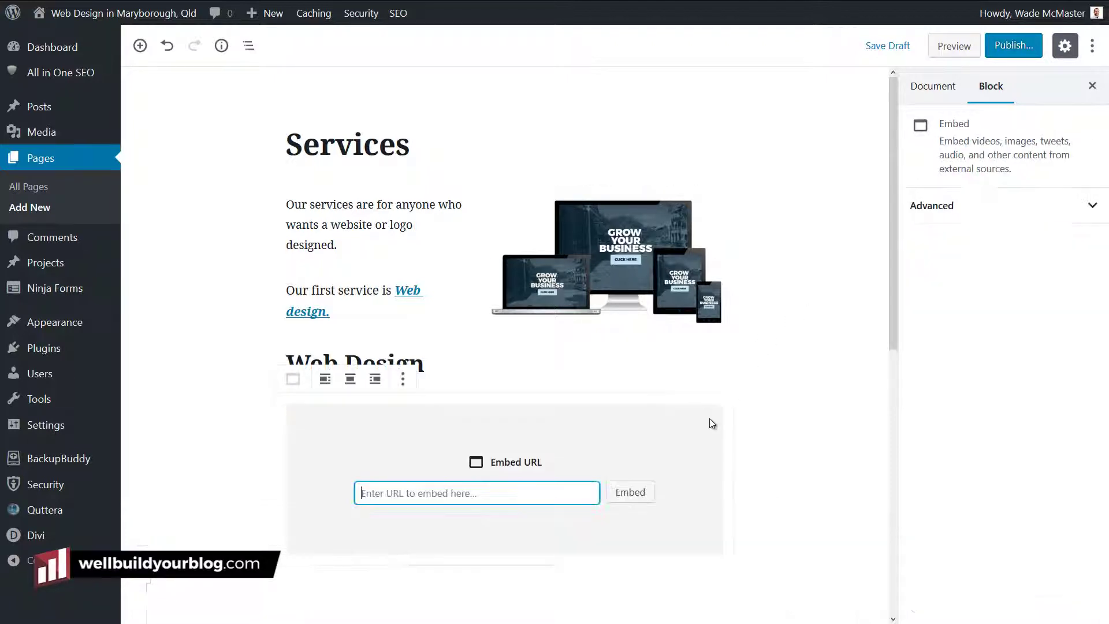
left_click(762, 376)
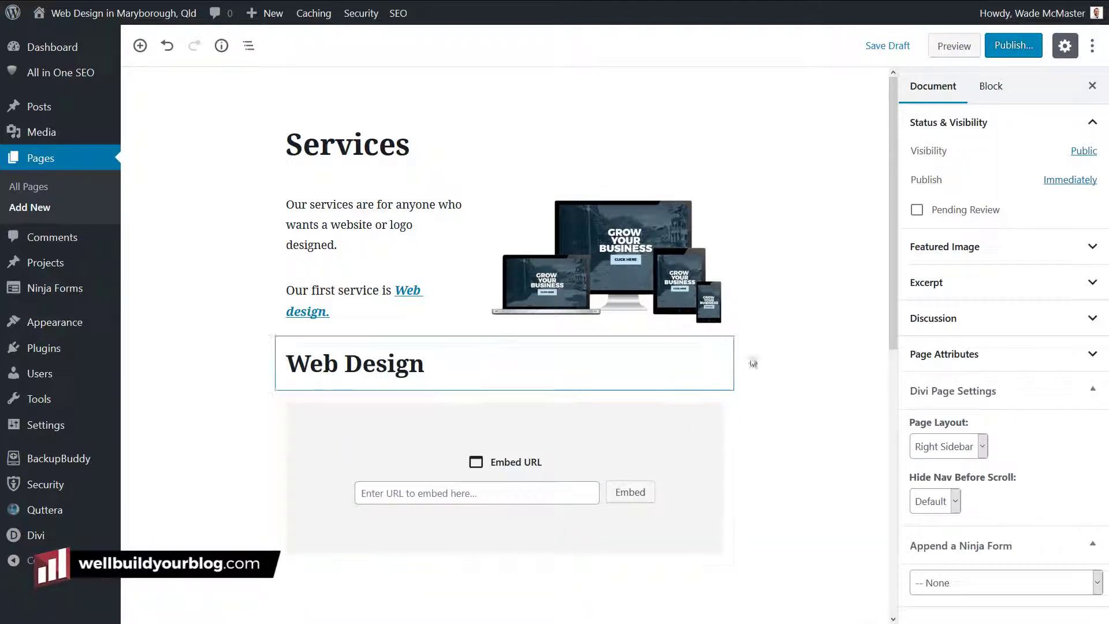
left_click(514, 535)
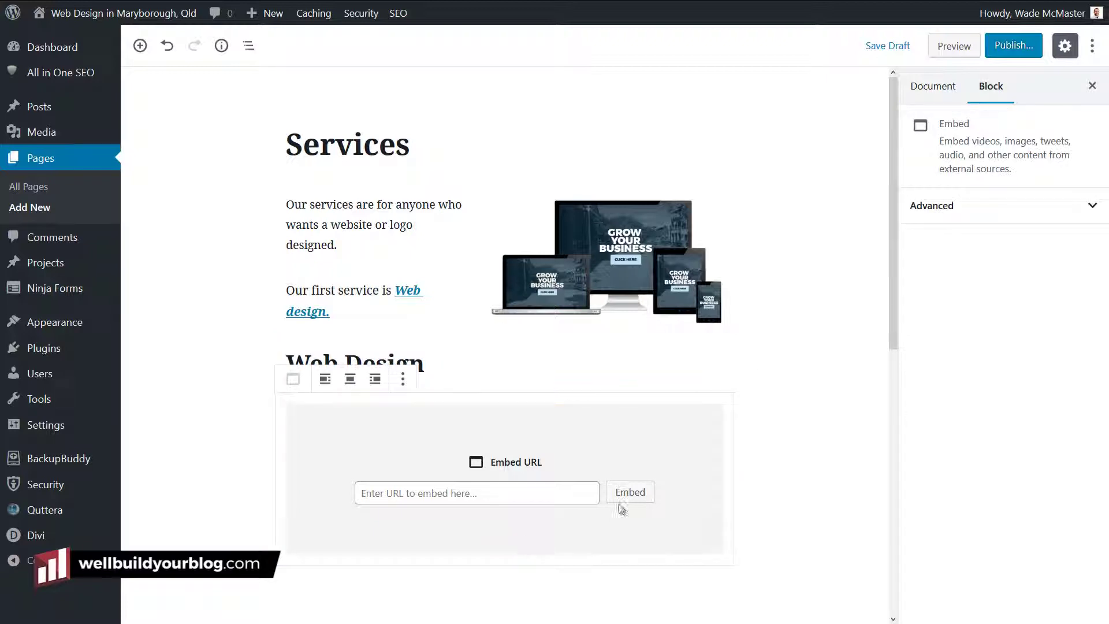
left_click(644, 359)
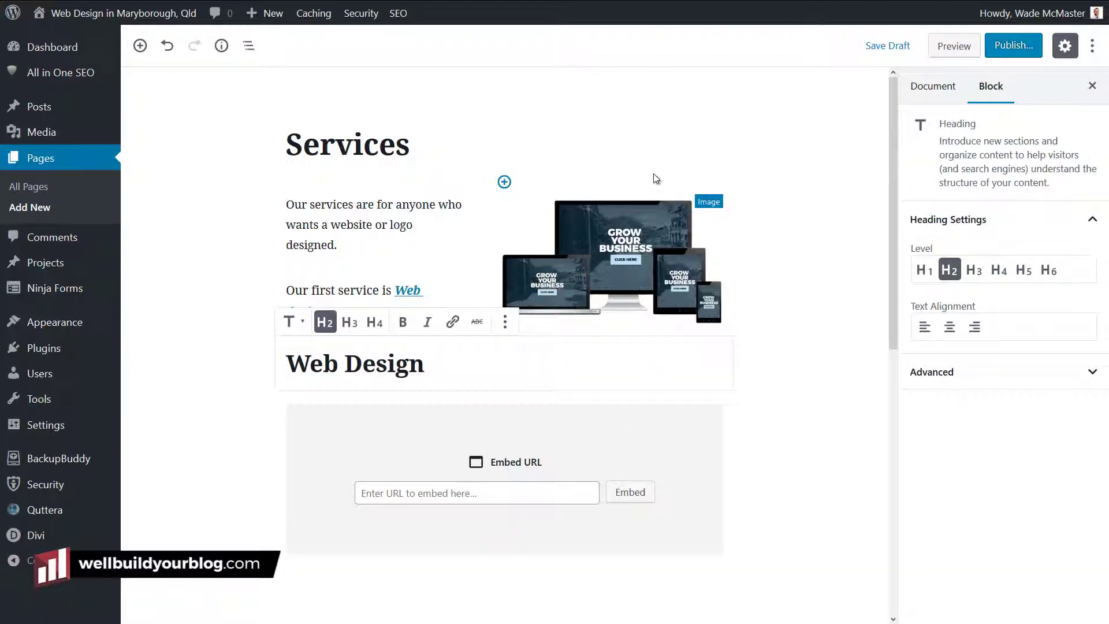
Expand the page's Featured Image, Page Attributes, Discussion and Excerpt settings and review their options.
left_click(925, 90)
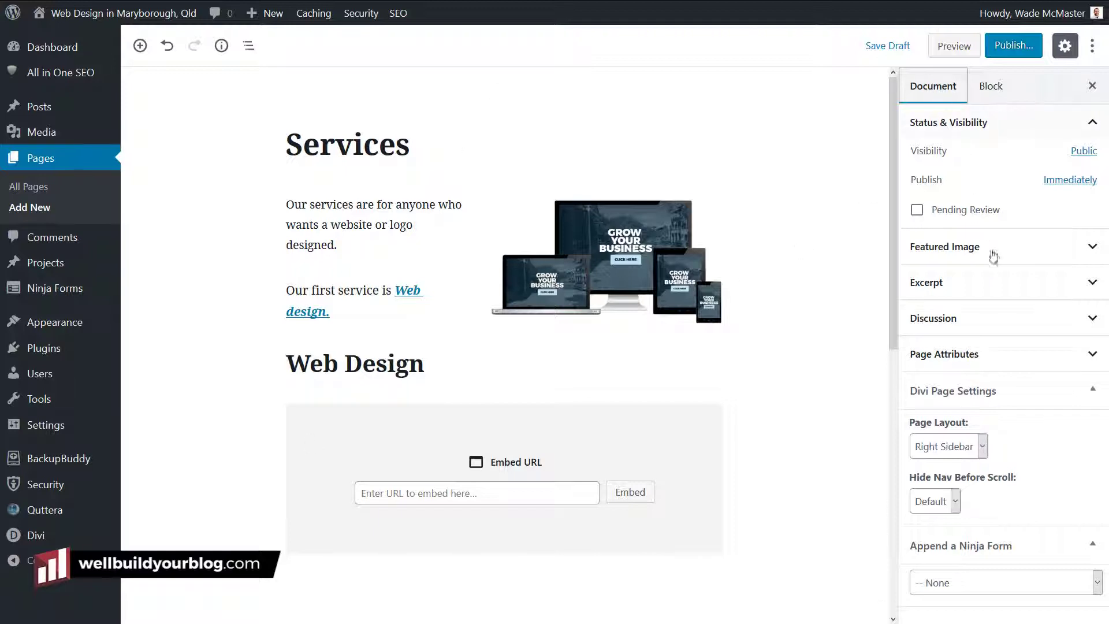
left_click(1090, 249)
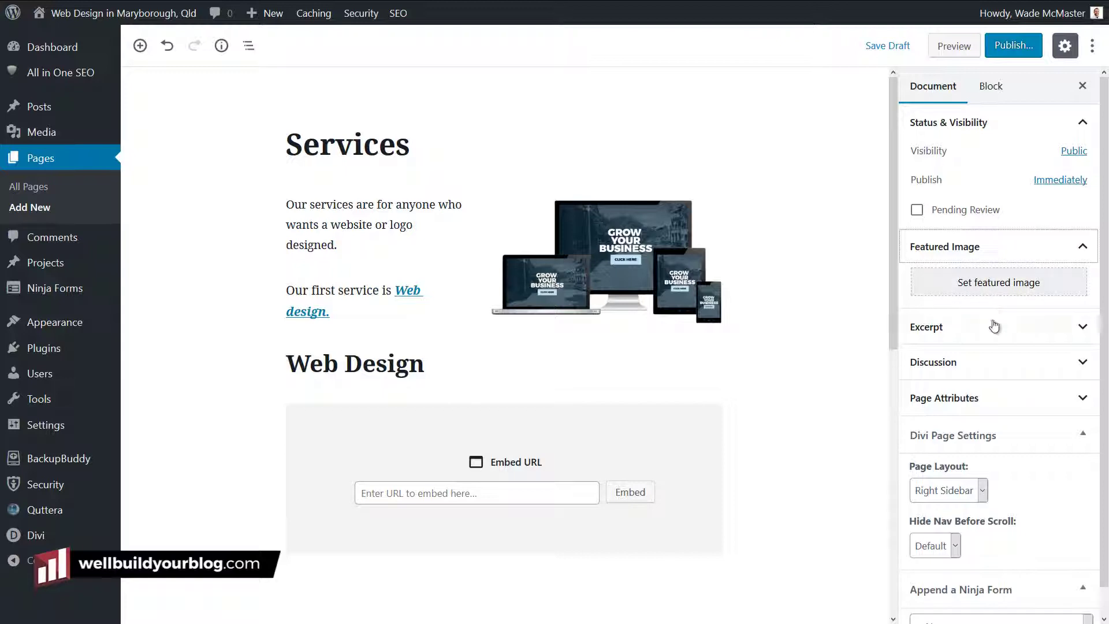
left_click(1004, 409)
scroll(962, 393, "down", 3)
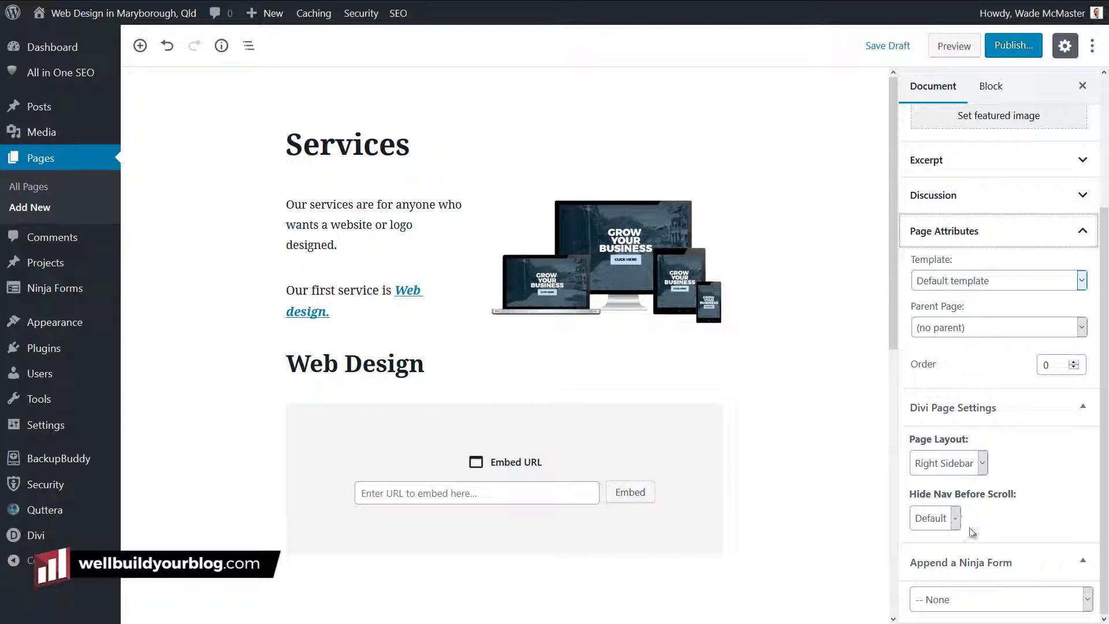
scroll(973, 531, "up", 3)
left_click(947, 349)
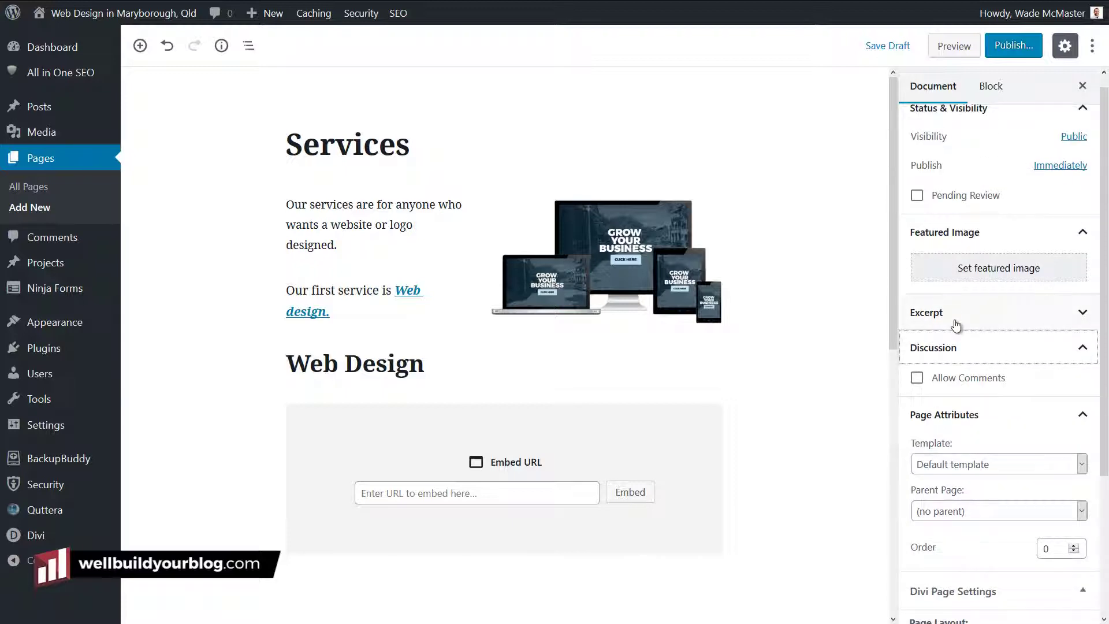
left_click(956, 315)
scroll(964, 314, "up", 1)
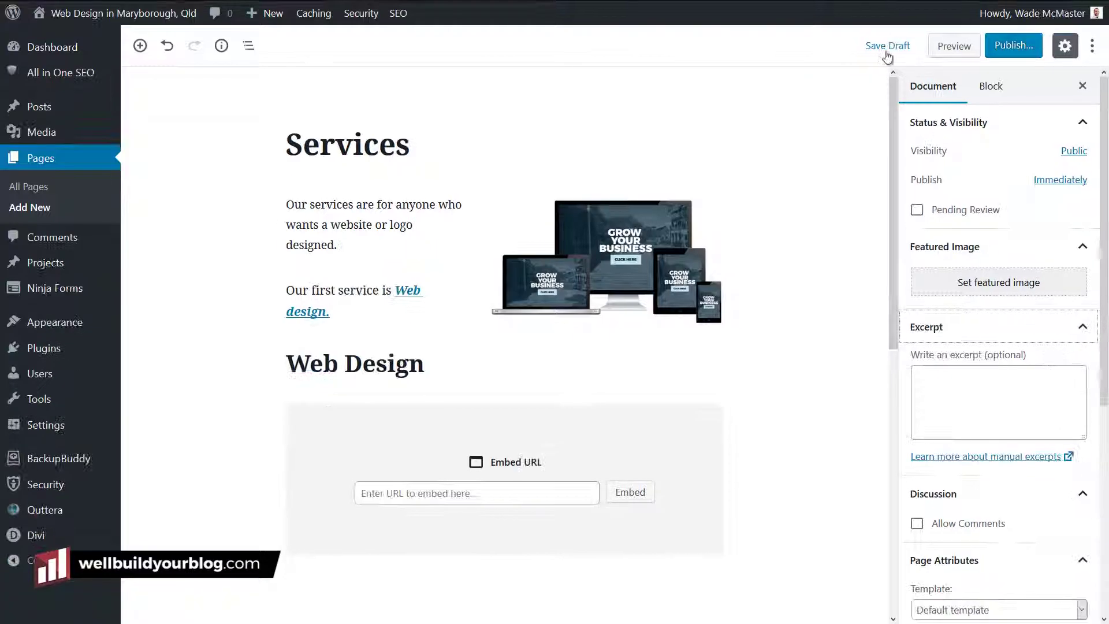
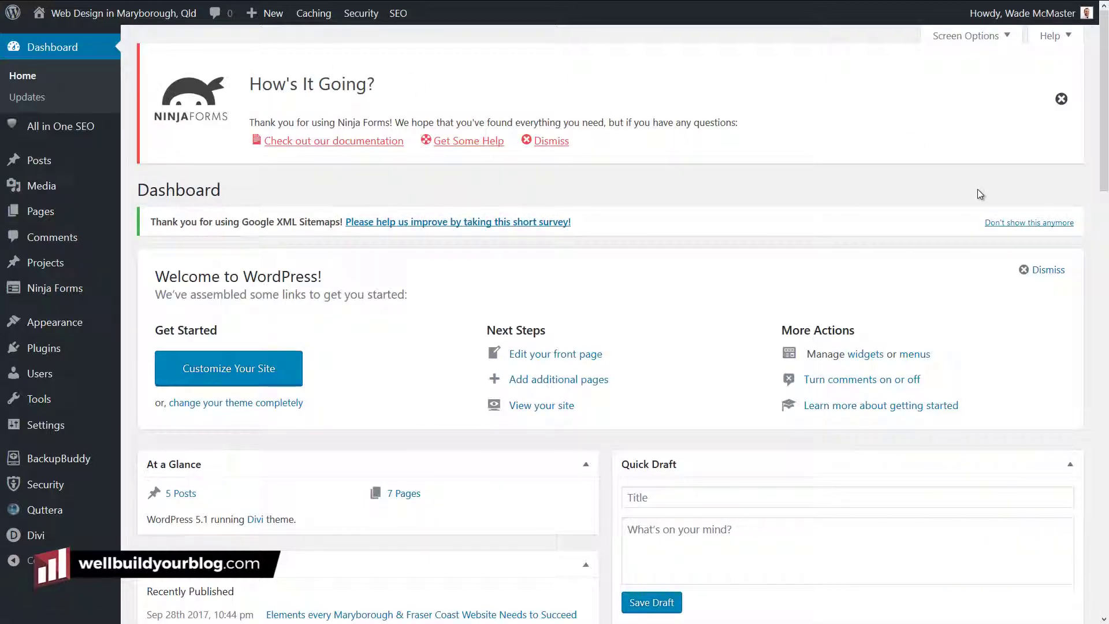
Filter the site's pages to drafts and open the Services draft for editing.
mouse_move(33, 215)
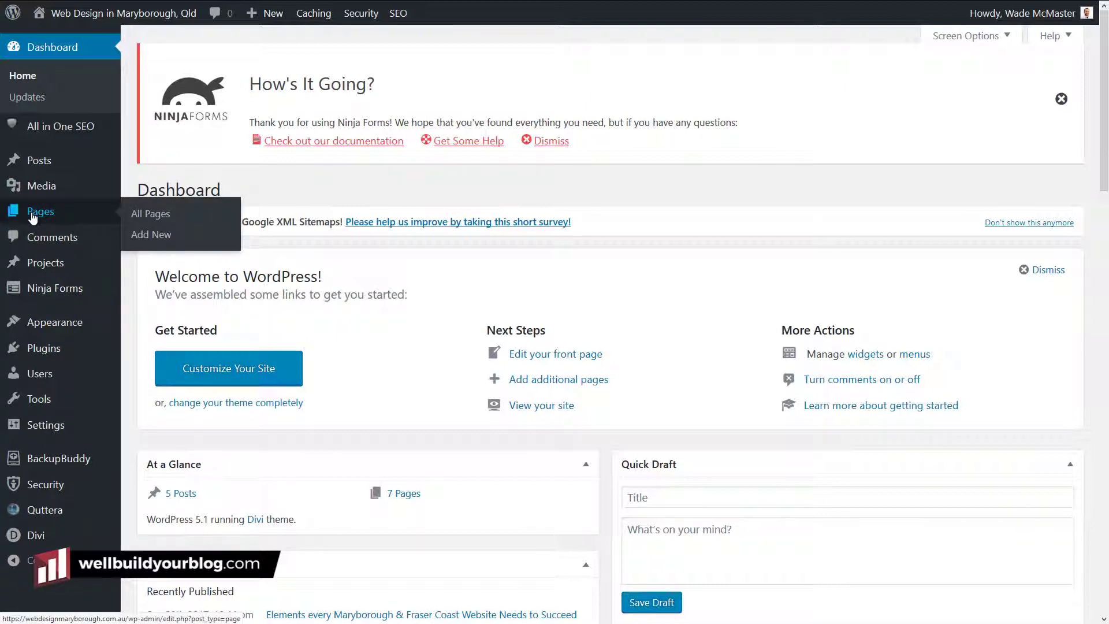
left_click(33, 214)
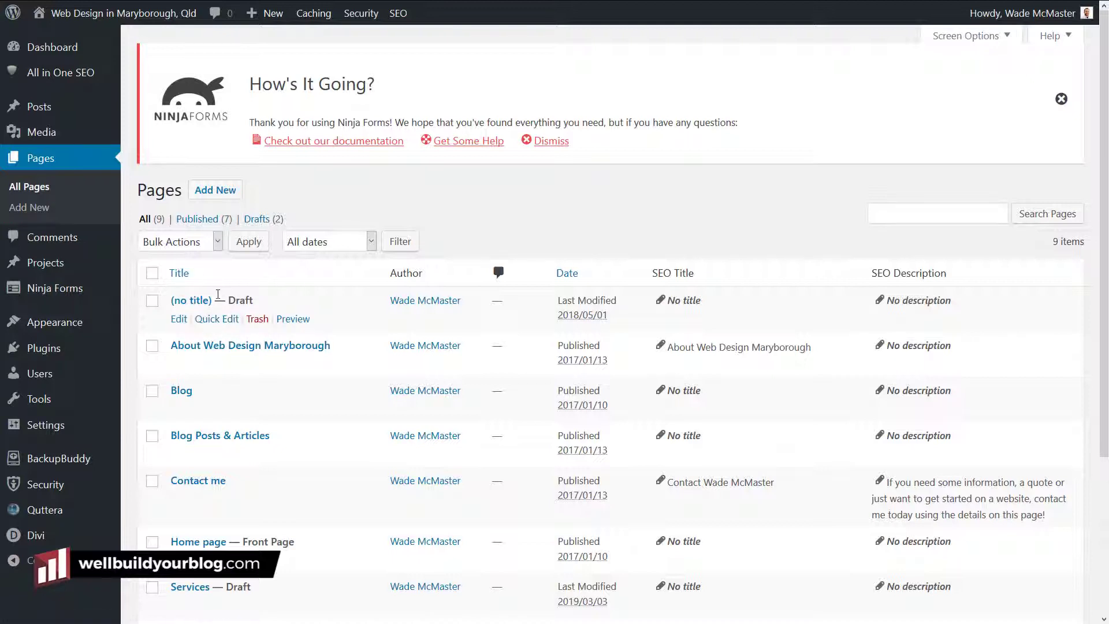
left_click(263, 224)
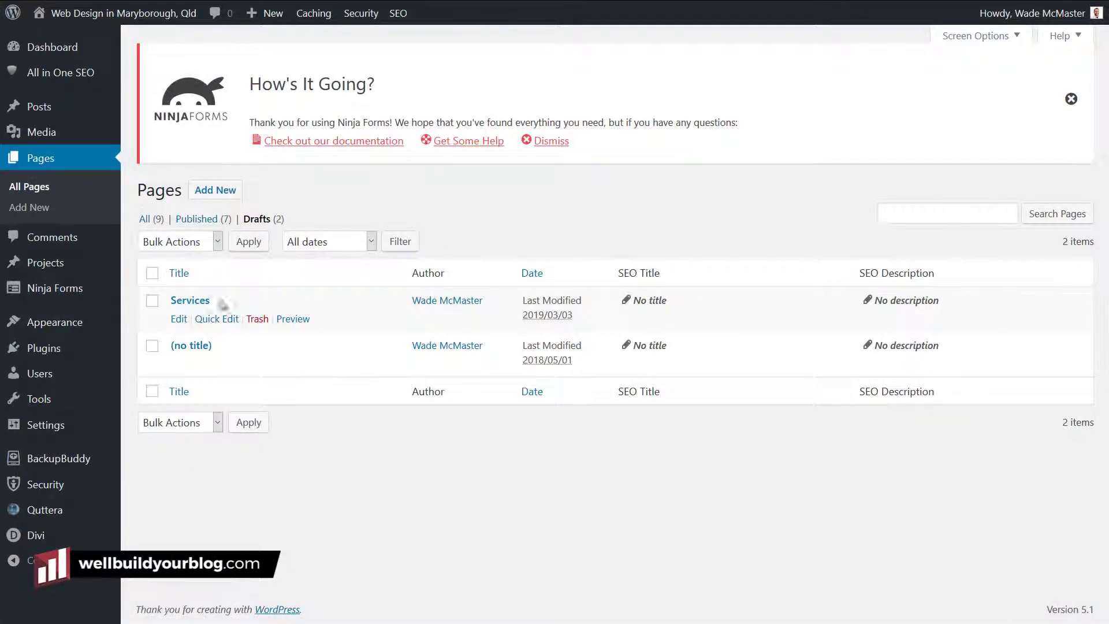
left_click(191, 303)
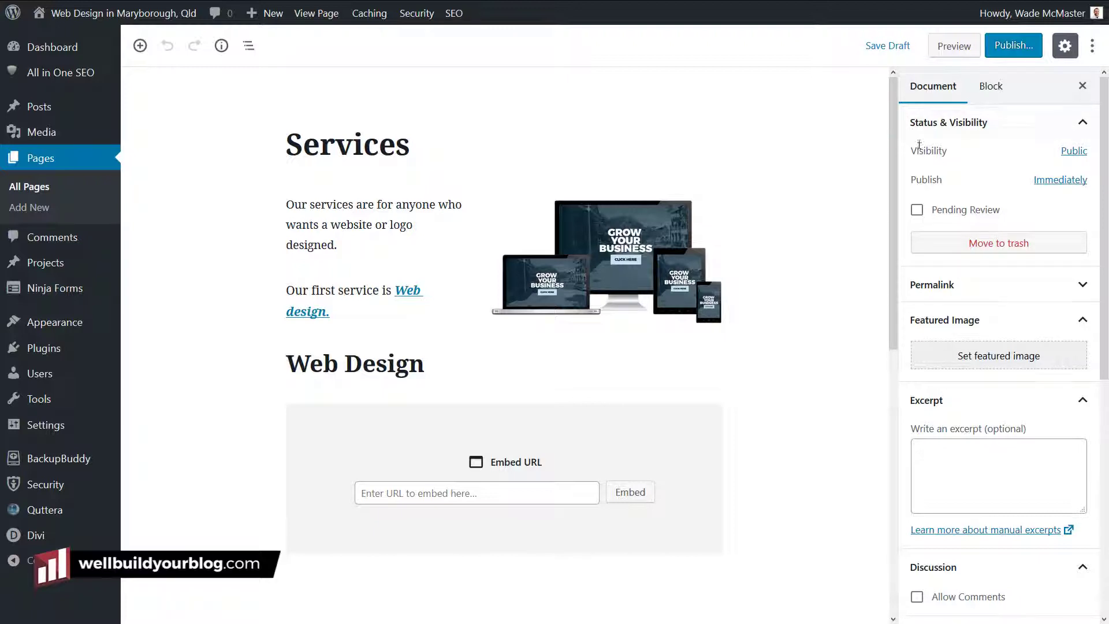
Review the draft's document settings and examine the URL slug in its Permalink settings.
scroll(924, 185, "down", 4)
scroll(953, 288, "down", 3)
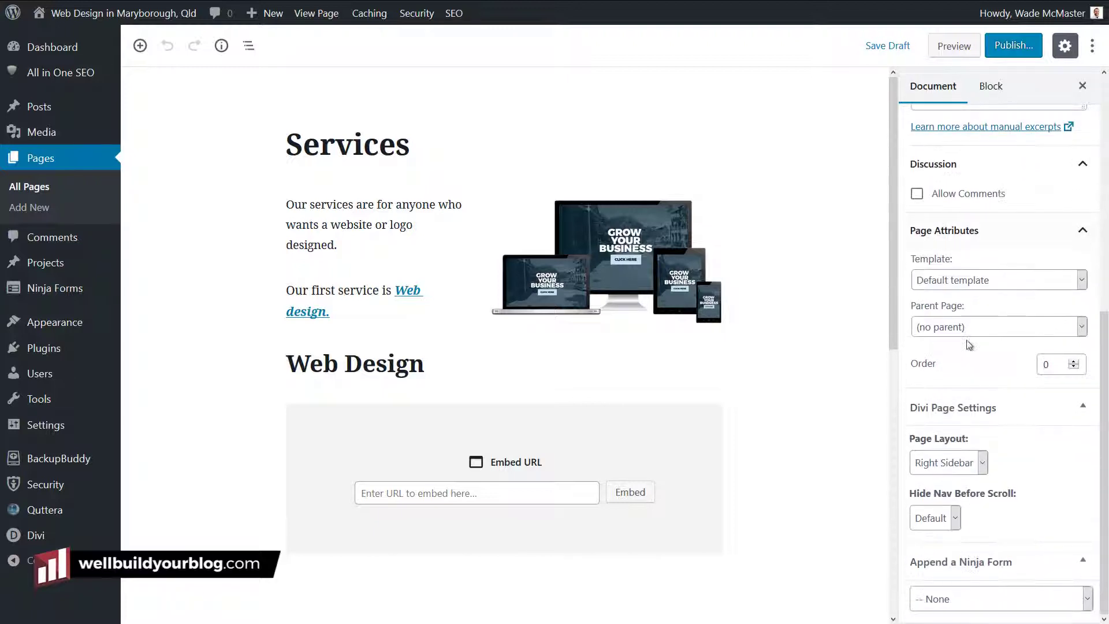
scroll(913, 315, "up", 7)
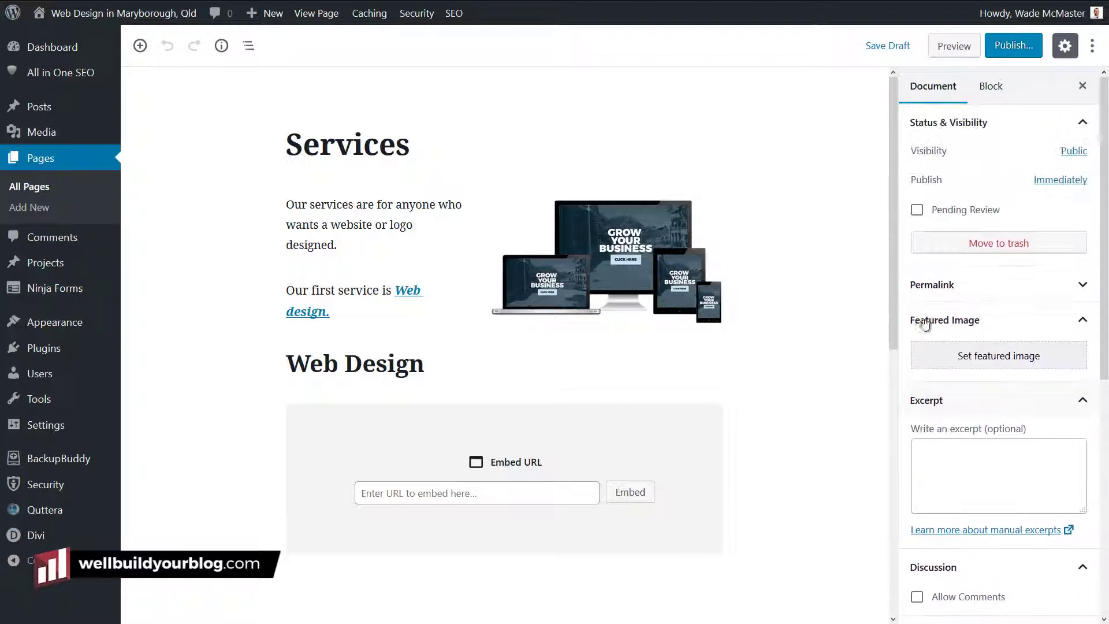
left_click(1083, 287)
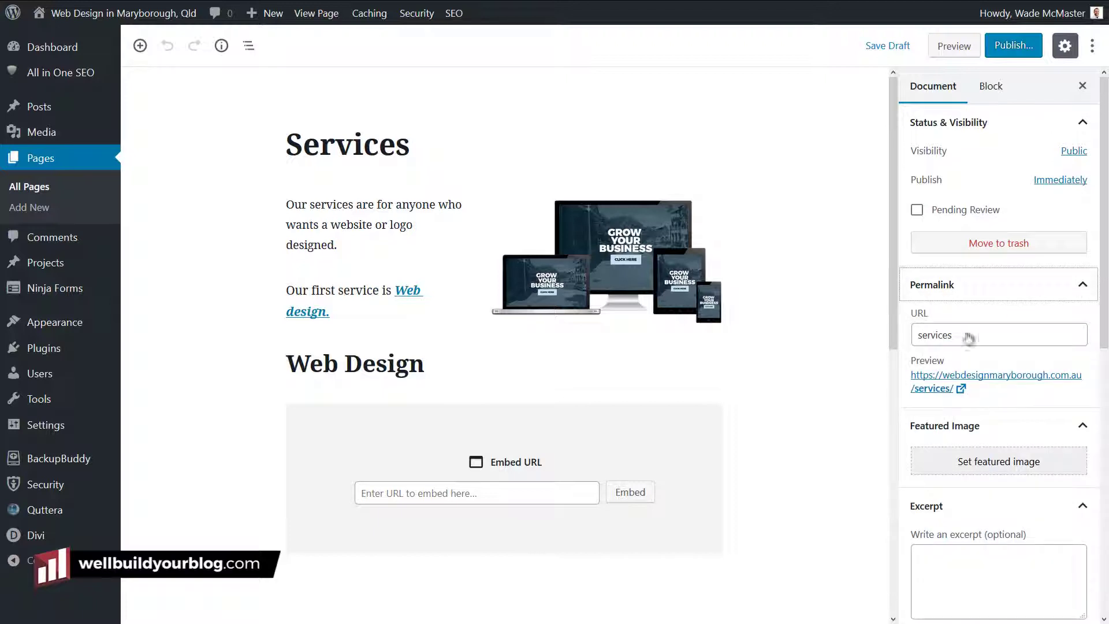
left_click(947, 330)
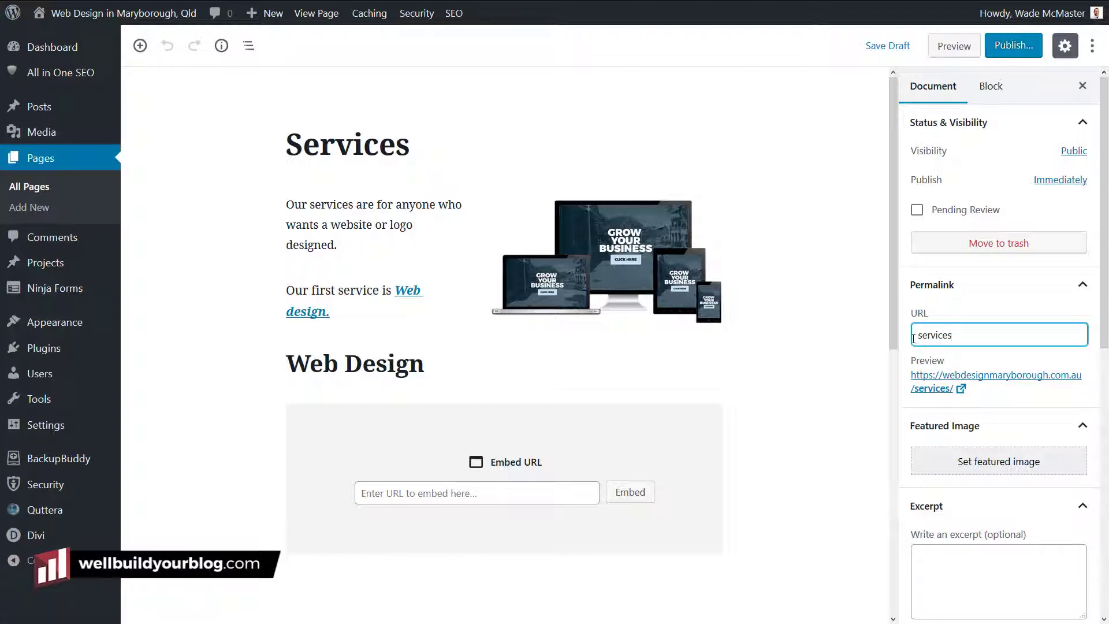
mouse_move(963, 333)
left_mouse_down()
mouse_move(919, 334)
mouse_move(951, 334)
left_mouse_up()
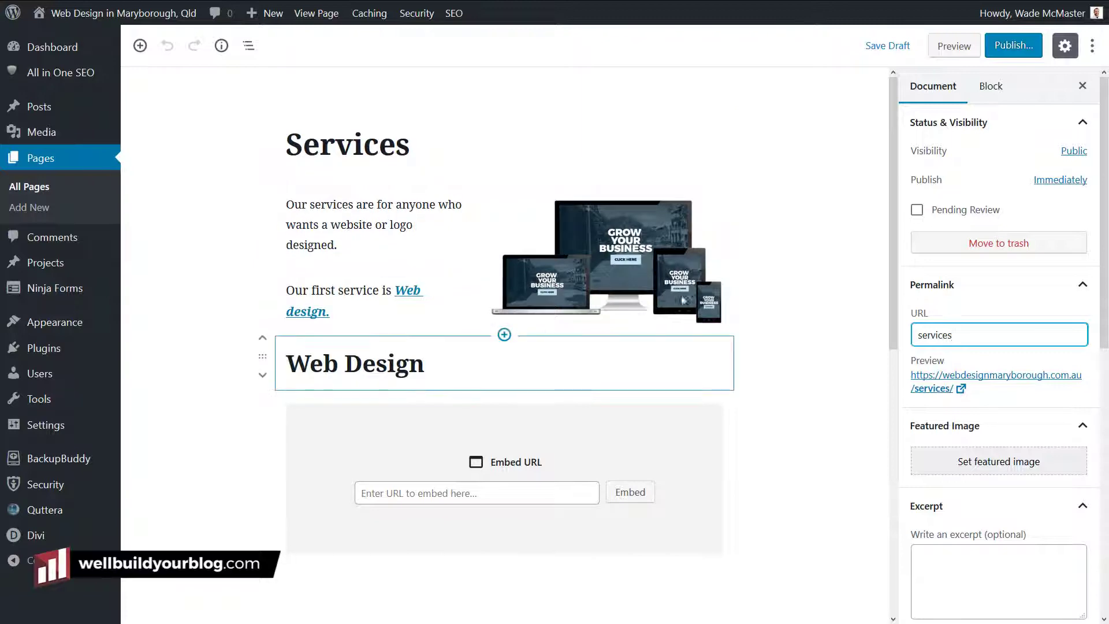
Preview the Services page and examine how its title, text, heading and image appear on the site.
left_click(955, 48)
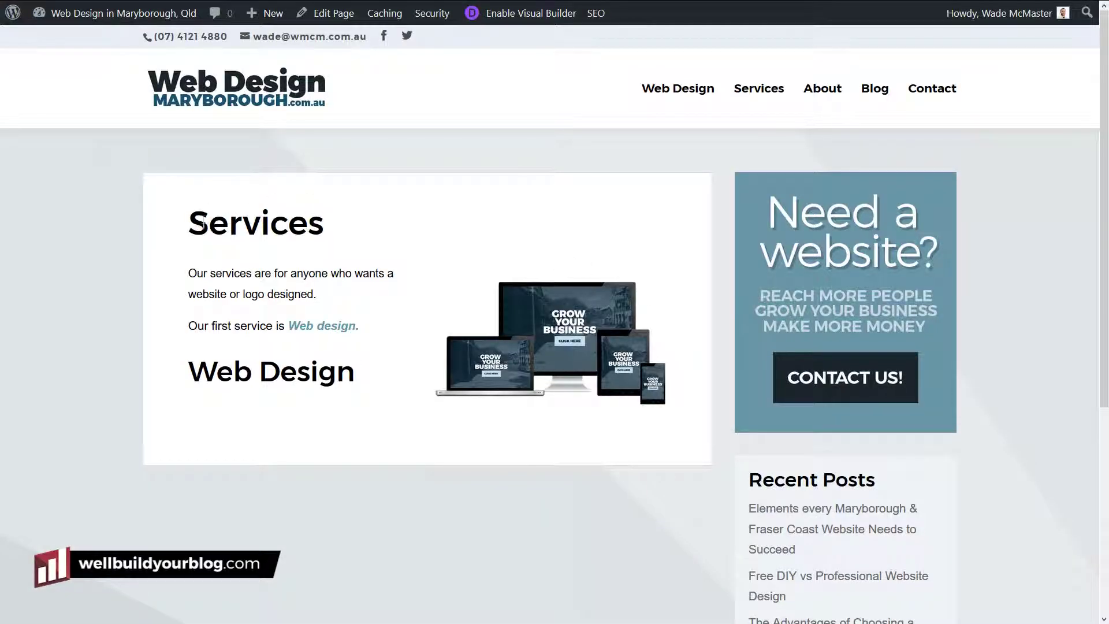
left_click_drag(204, 227, 373, 393)
left_click(399, 224)
mouse_move(277, 5)
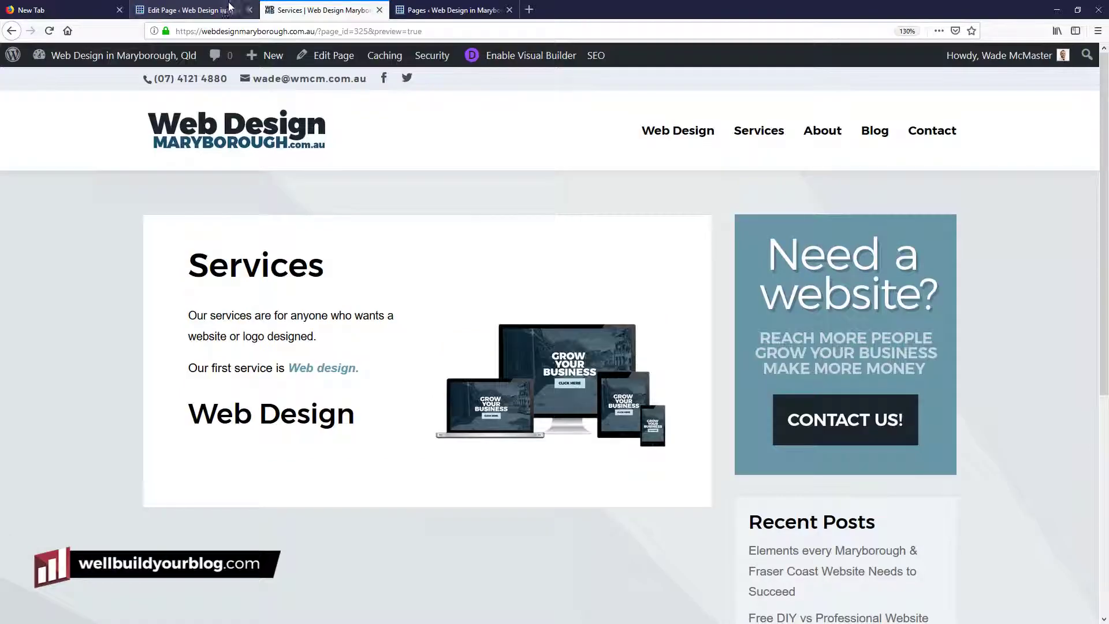
Return to the page editor, check the publish date options, and publish the Services page immediately.
left_click(194, 12)
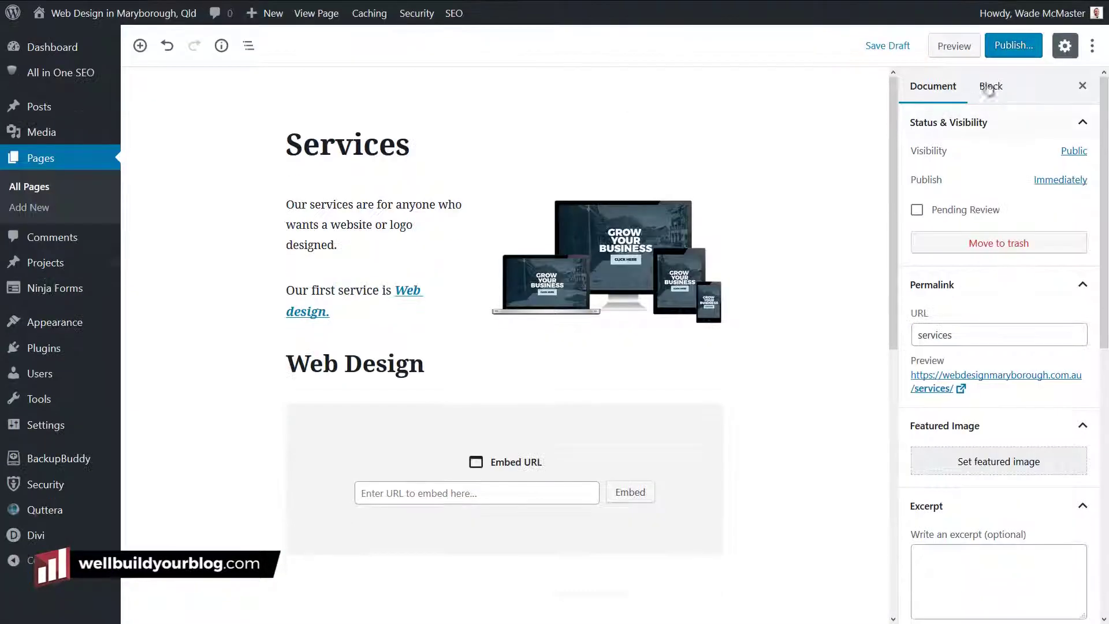
left_click(1015, 45)
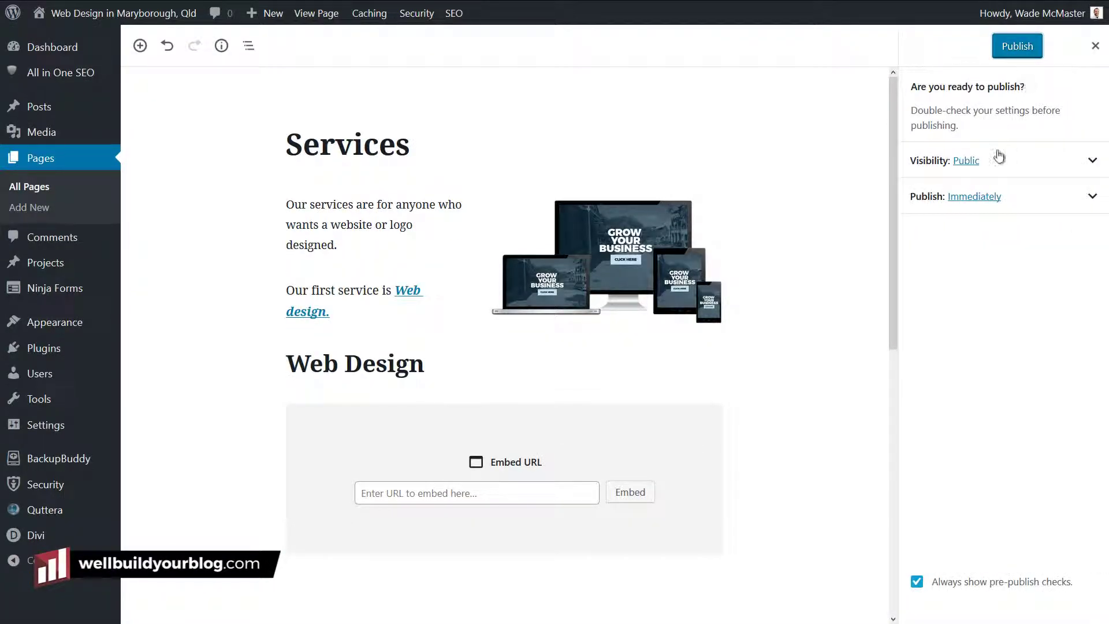
left_click(1094, 197)
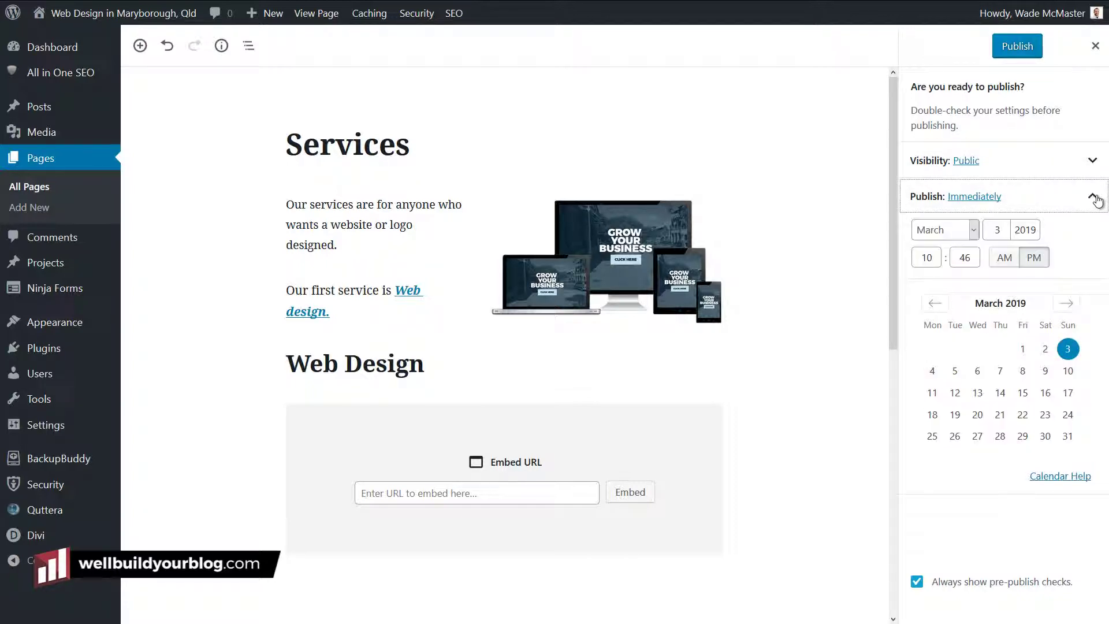
left_click(1095, 198)
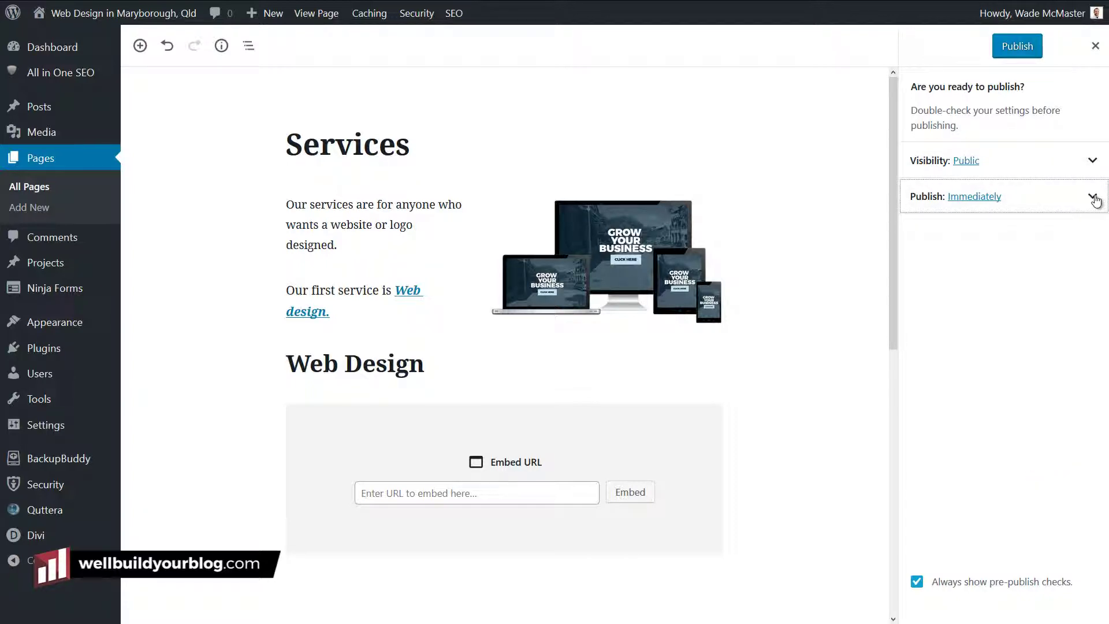
left_click(1017, 47)
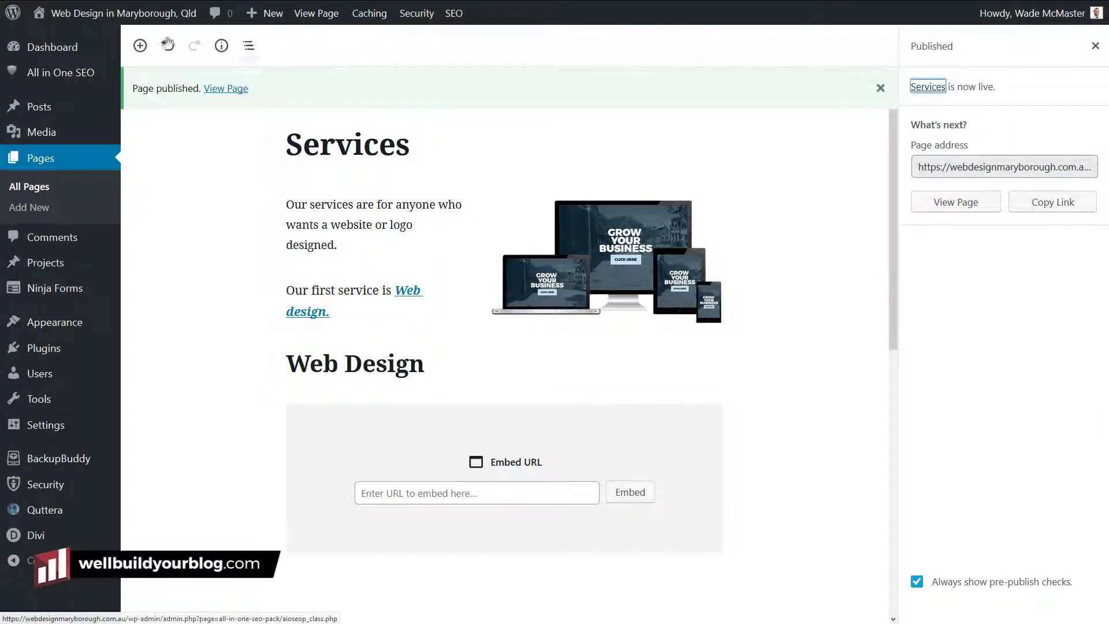
Visit the live site's front page and follow the Services link in its main navigation.
mouse_move(106, 19)
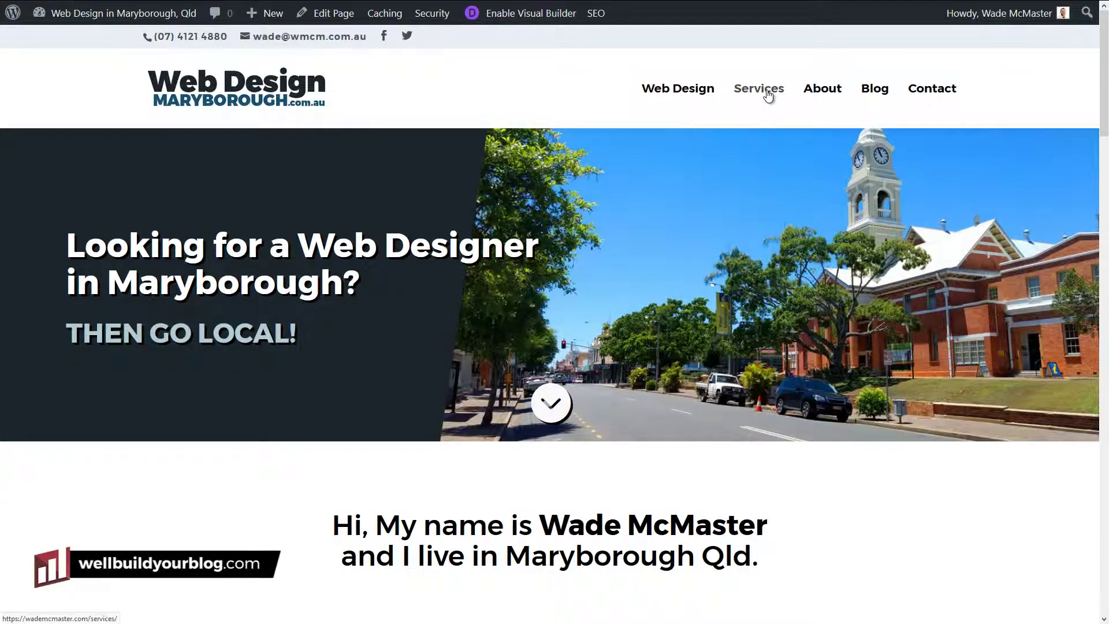
left_click(768, 95)
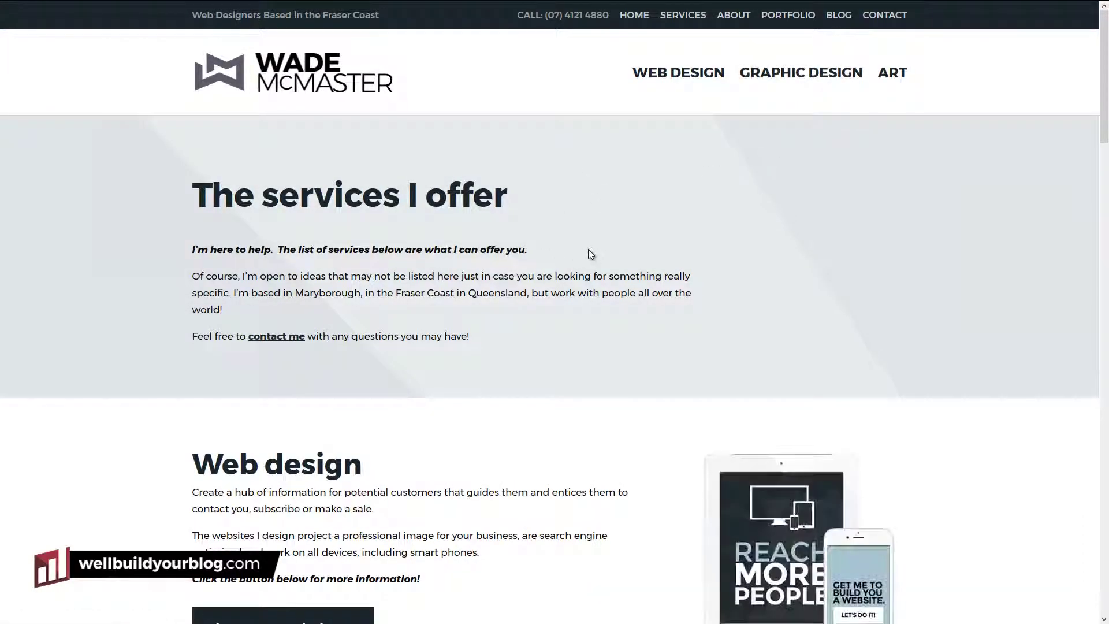
Return to the Web Design Maryborough site and open its menu editor from the WordPress dashboard.
key("ctrl+Tab")
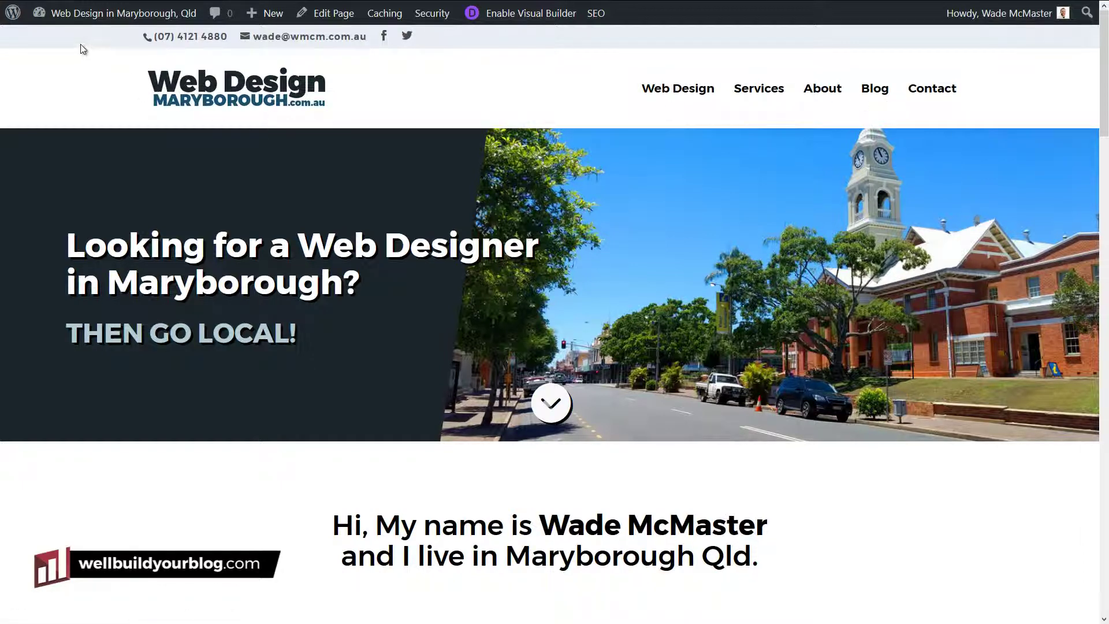
mouse_move(45, 37)
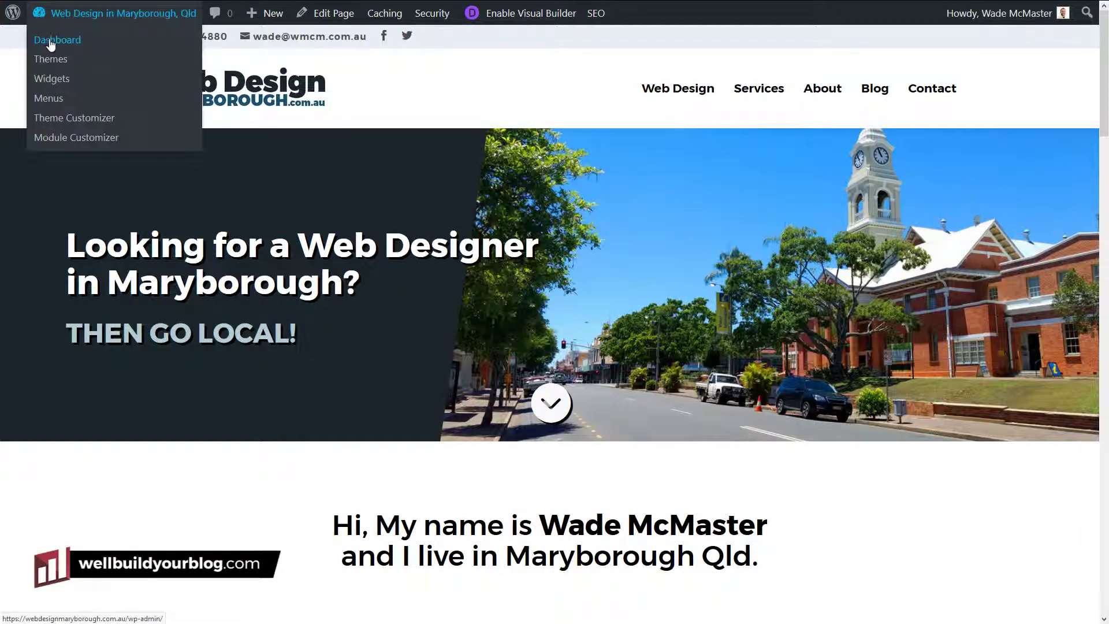
left_click(53, 40)
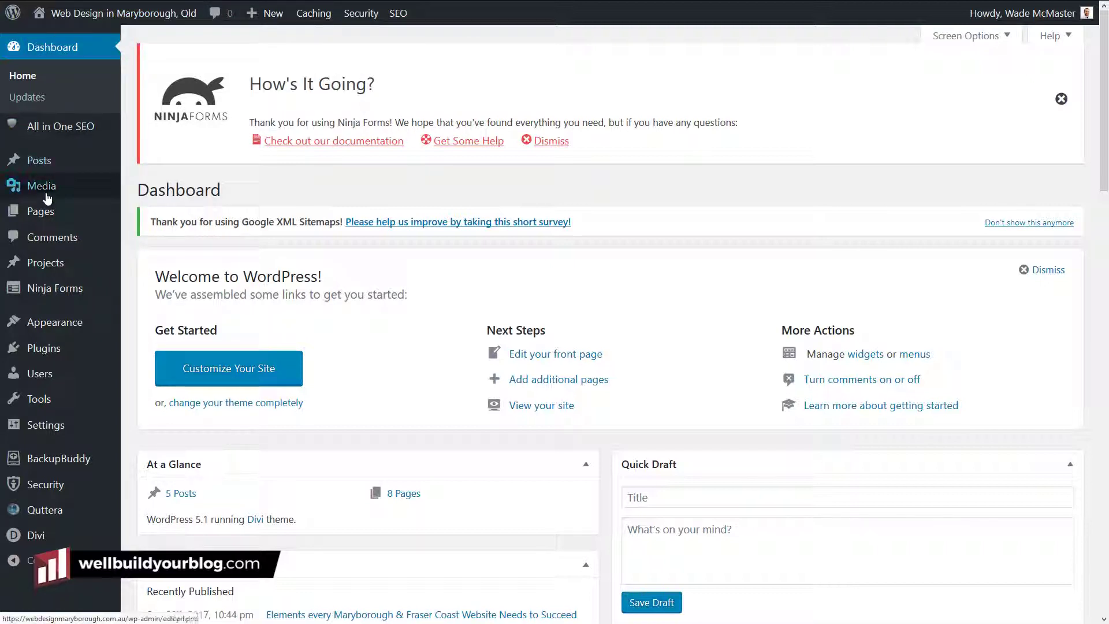
mouse_move(68, 329)
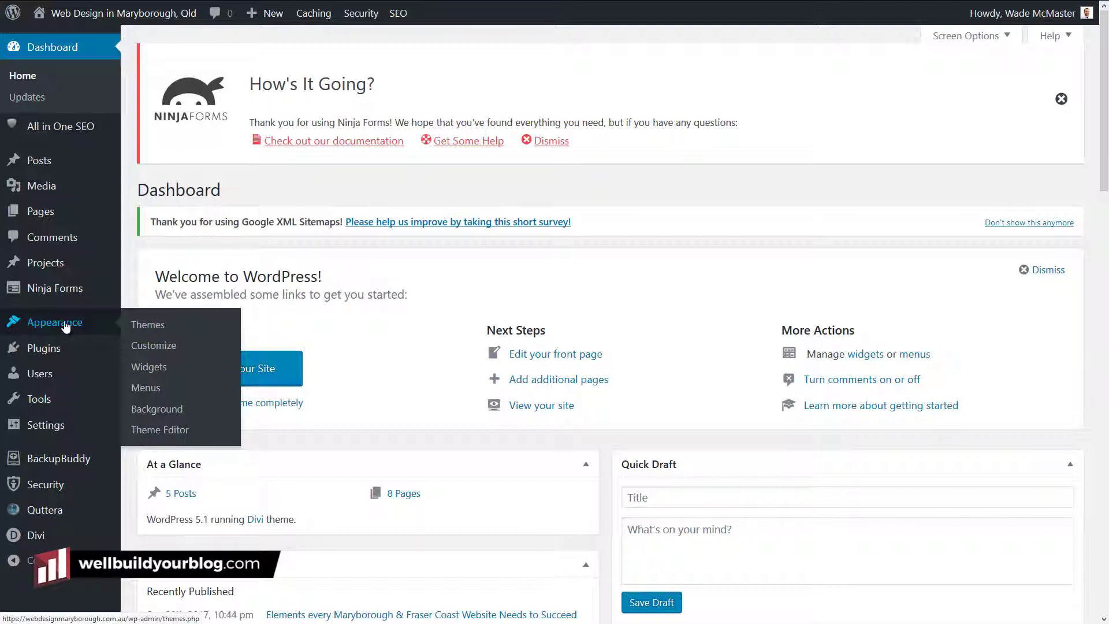
left_click(149, 393)
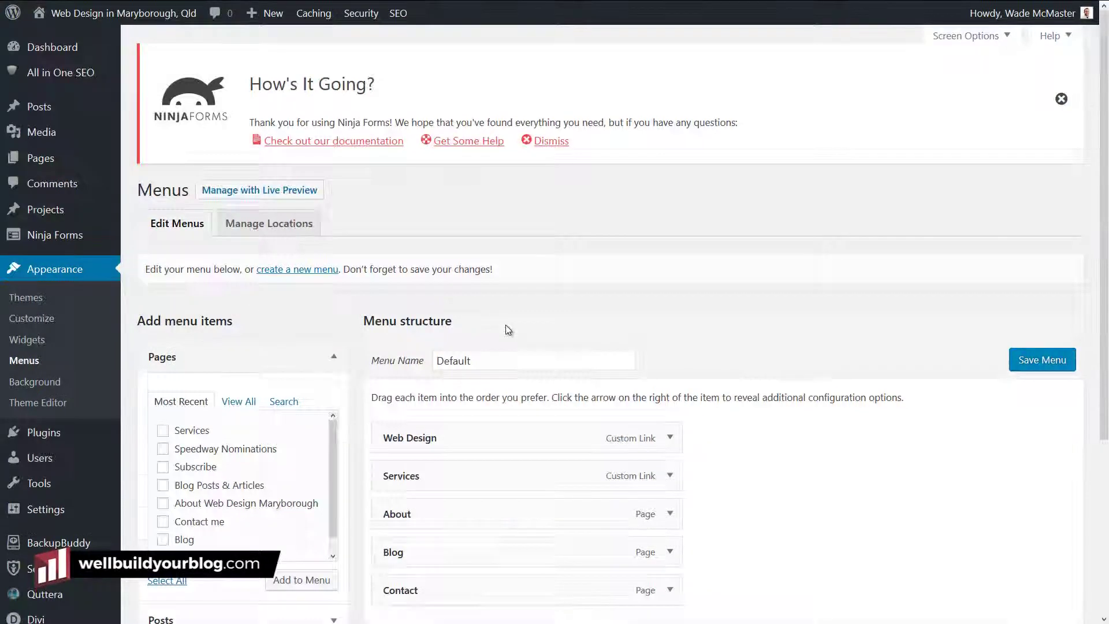
Add the published Services page from the recent pages to the Default menu structure.
scroll(505, 325, "down", 3)
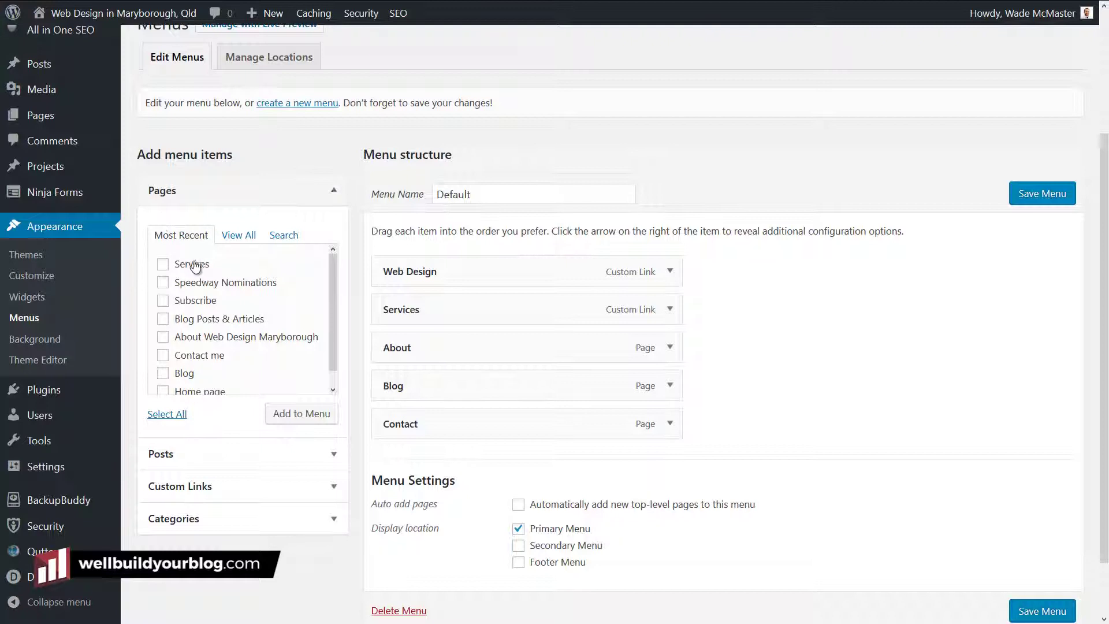
mouse_move(170, 265)
left_mouse_down()
mouse_move(211, 265)
mouse_move(188, 264)
left_mouse_up()
left_click(284, 236)
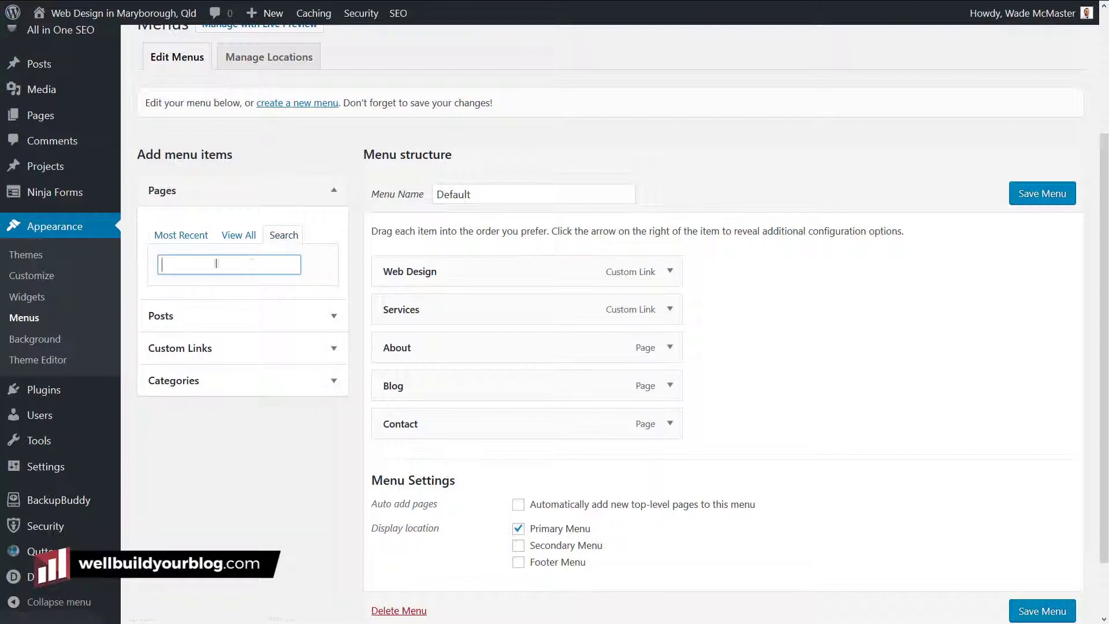
left_click(195, 240)
left_click(163, 264)
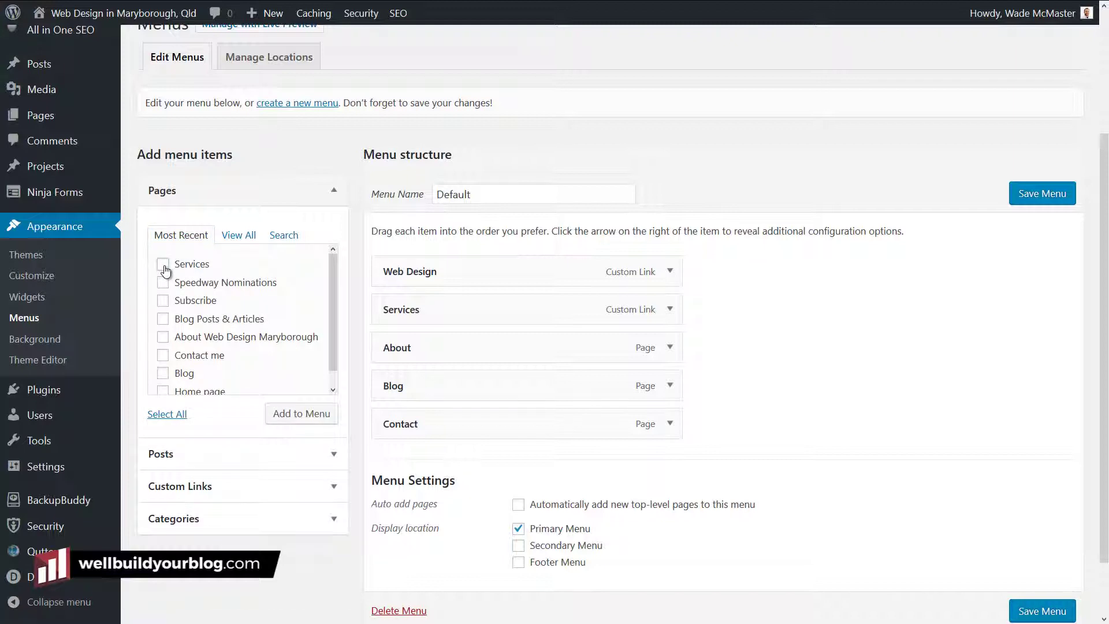
left_click(310, 419)
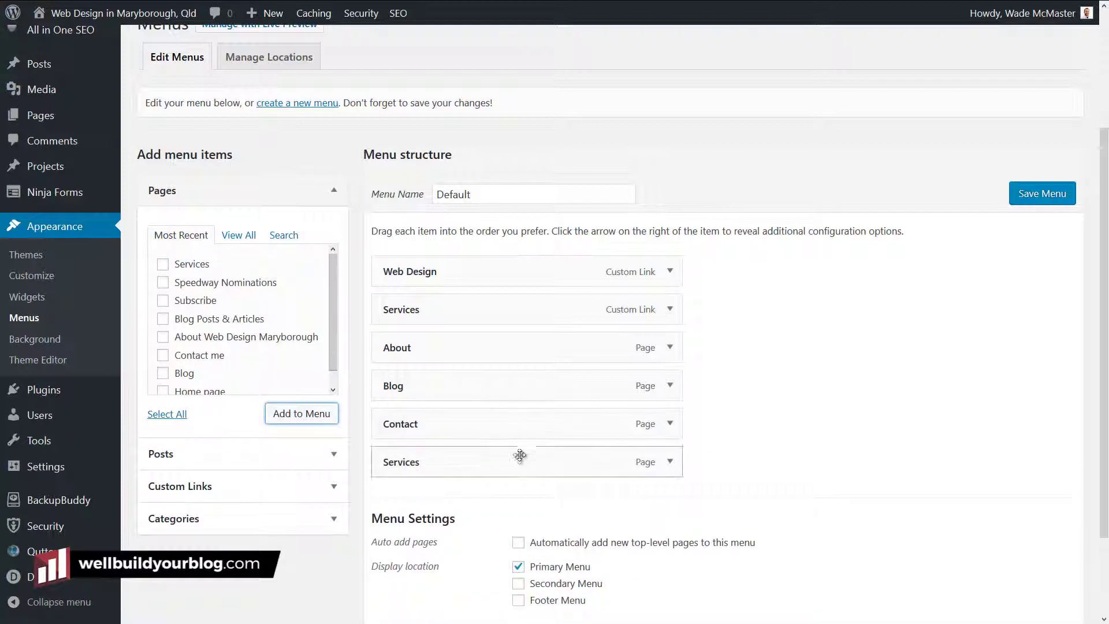
mouse_move(516, 456)
left_mouse_down()
mouse_move(513, 376)
mouse_move(522, 451)
mouse_move(538, 461)
mouse_move(529, 453)
left_mouse_up()
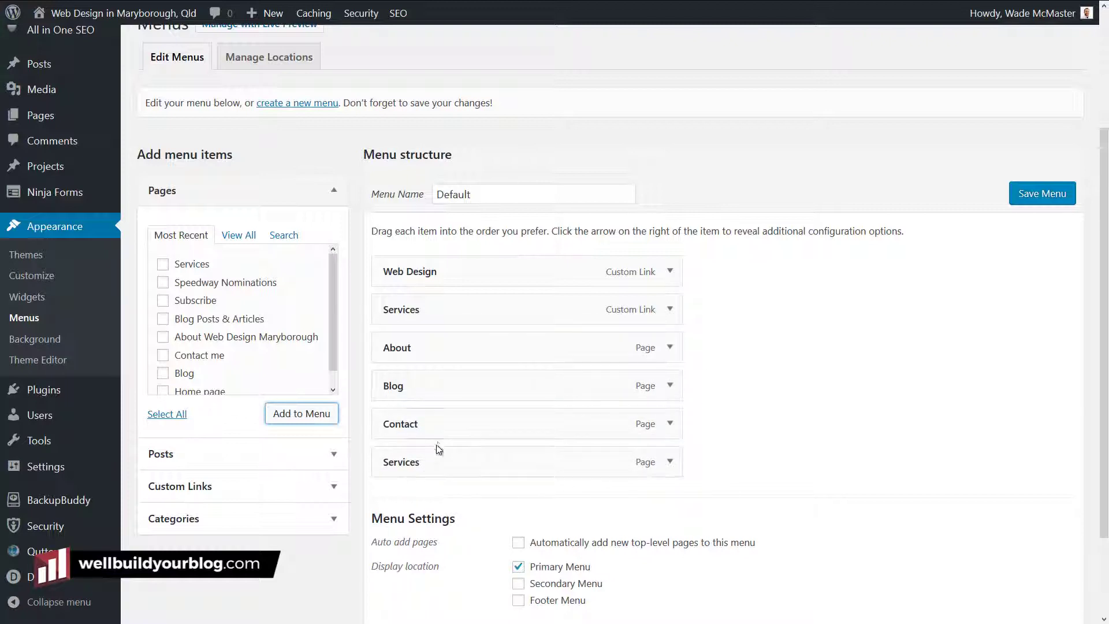
Set the new Services page item's navigation label to "My Service" and save the menu.
left_click(671, 461)
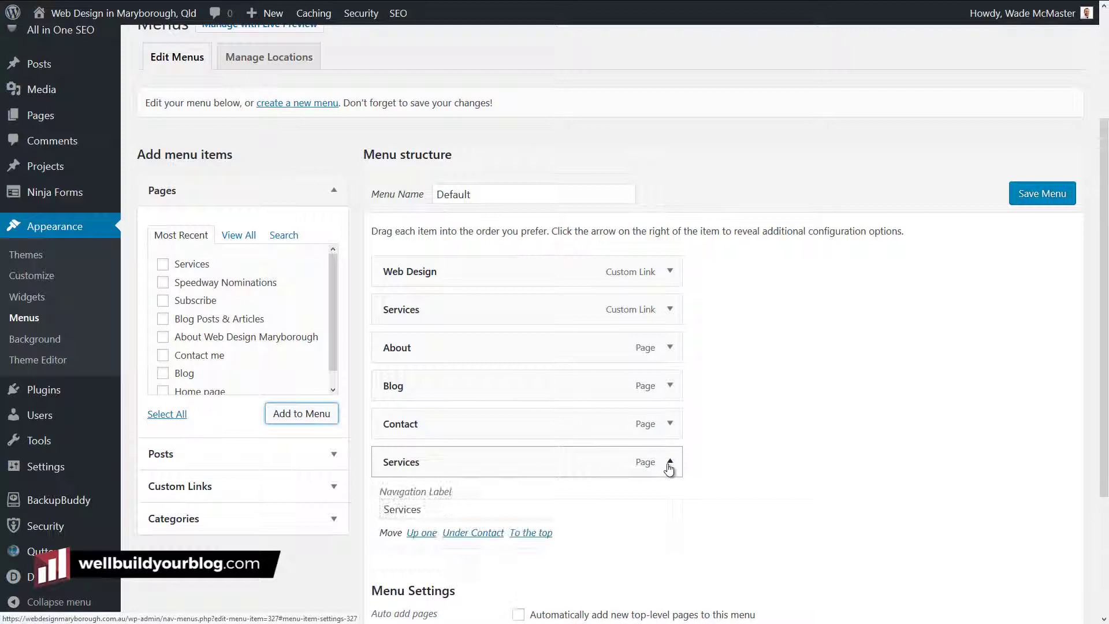
double_click(468, 516)
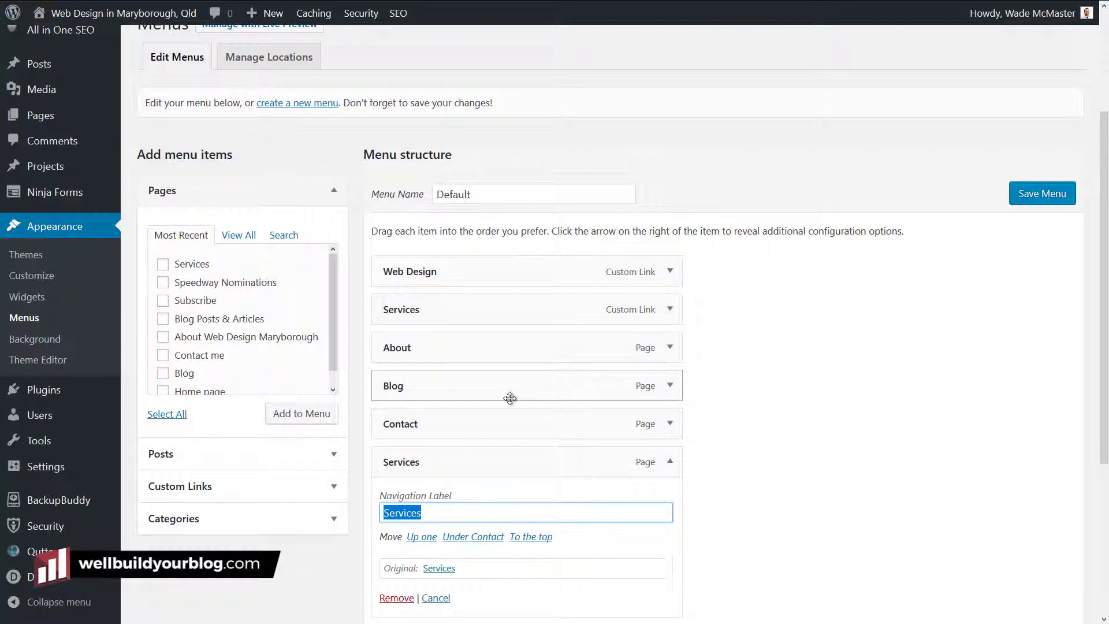
type("My")
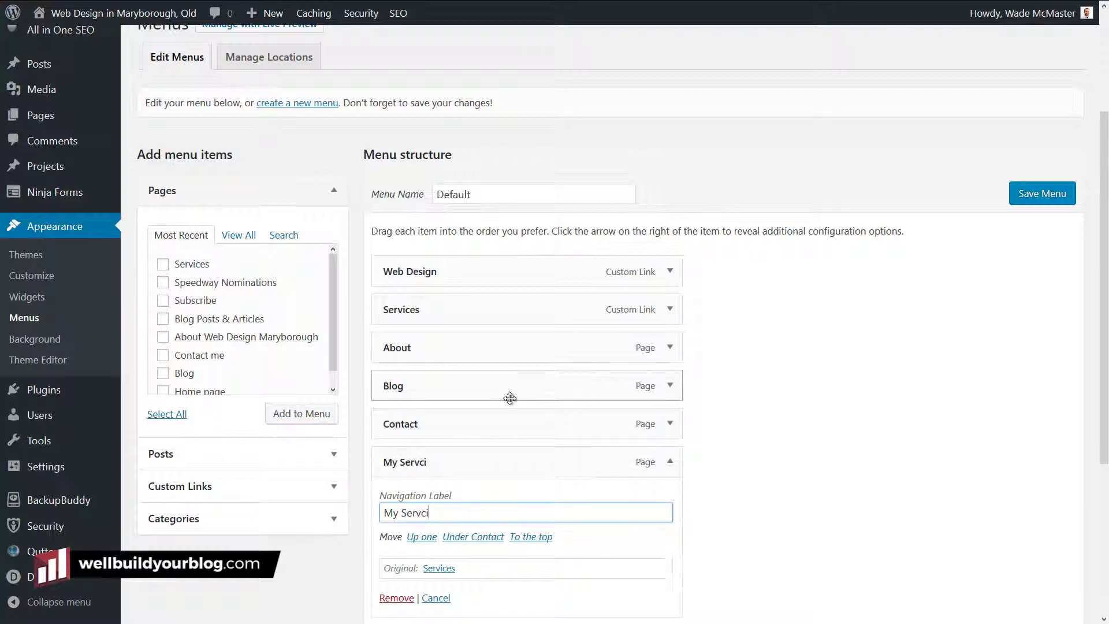
type(" Service")
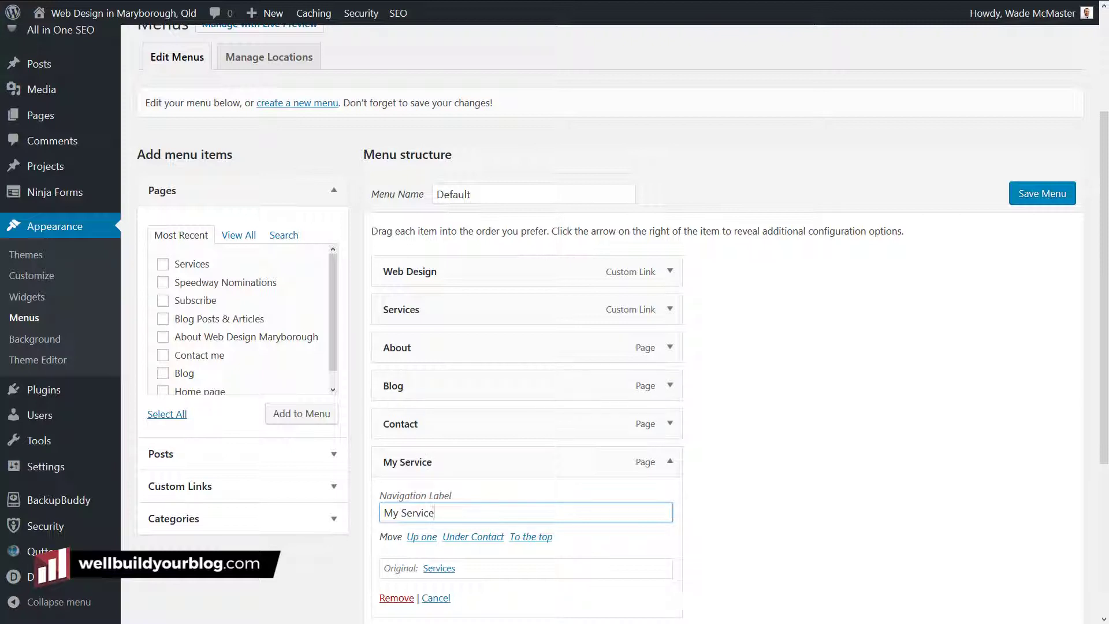
left_click(845, 458)
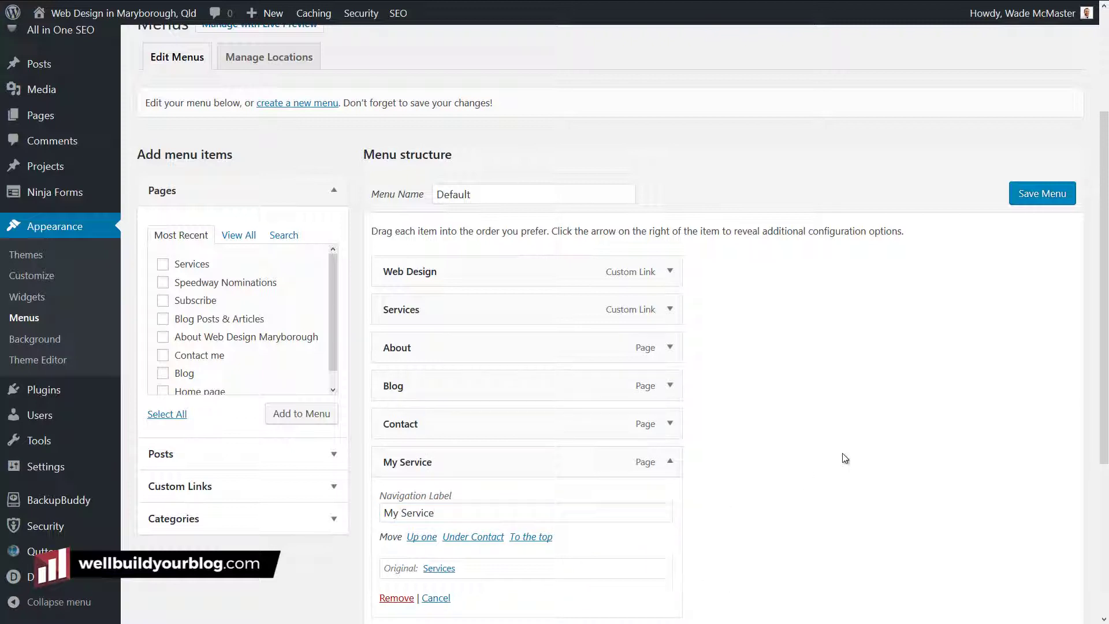
left_click(1046, 199)
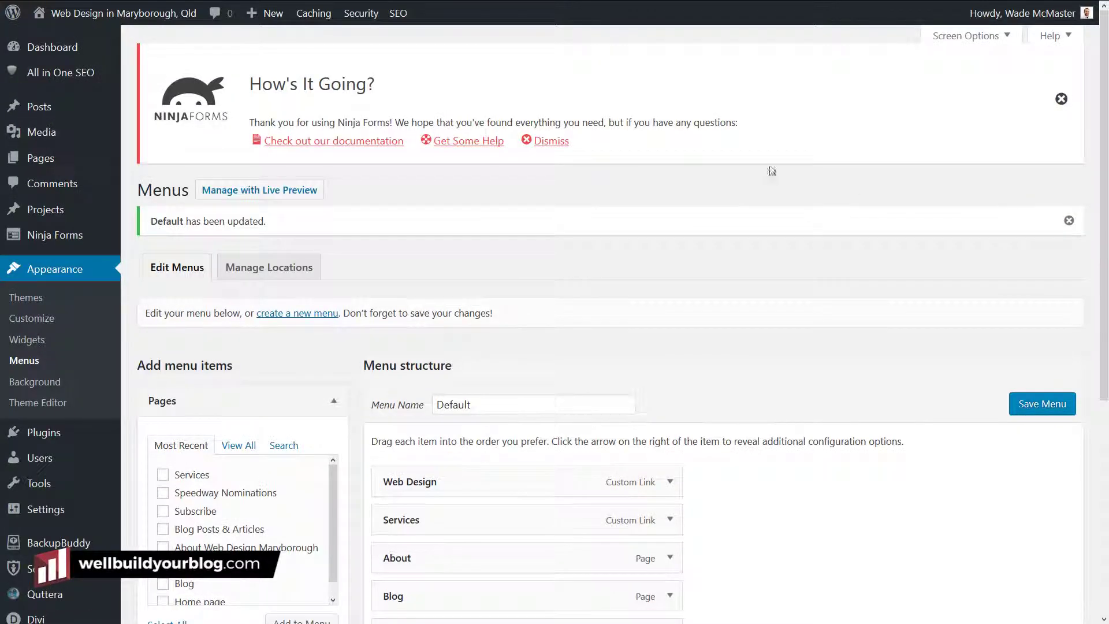
Load the live site's front page and examine its main navigation for the added menu item.
mouse_move(196, 3)
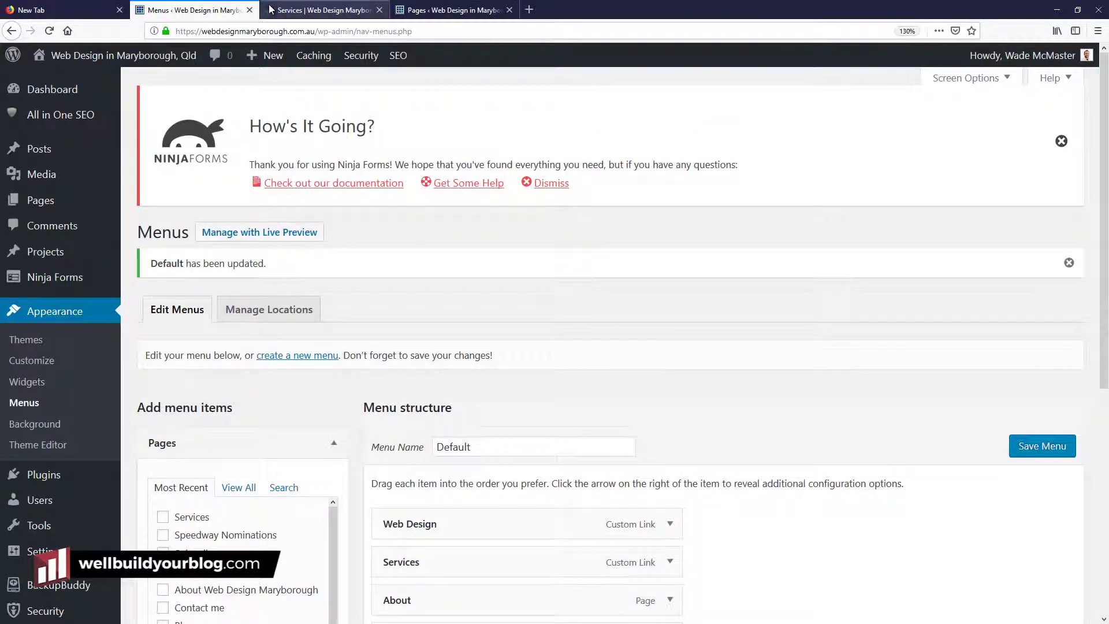
left_click(307, 11)
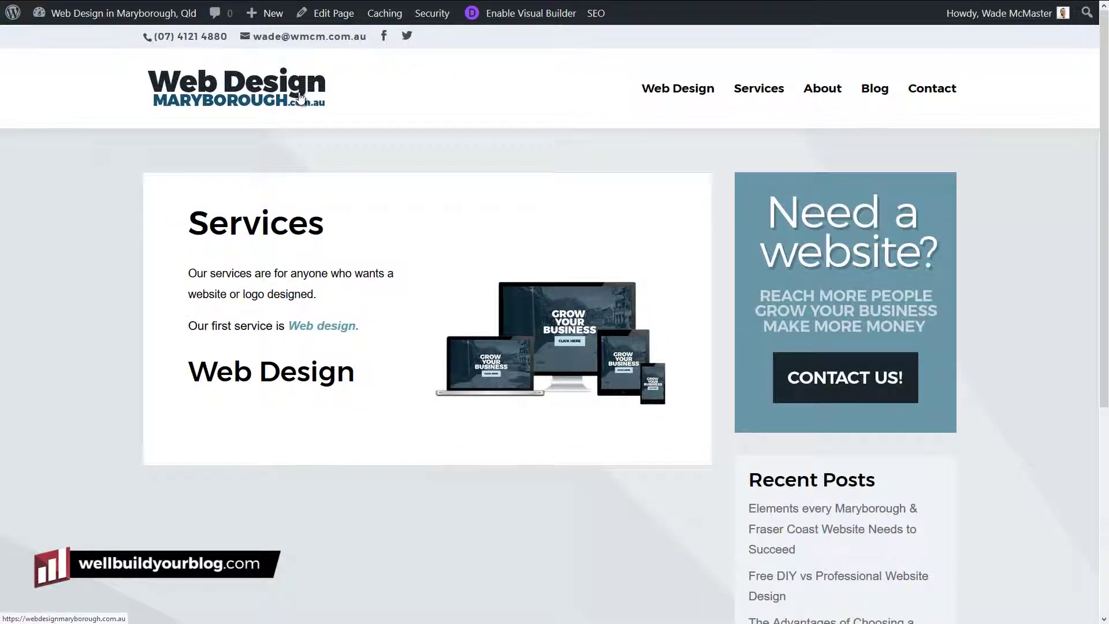
left_click(347, 53)
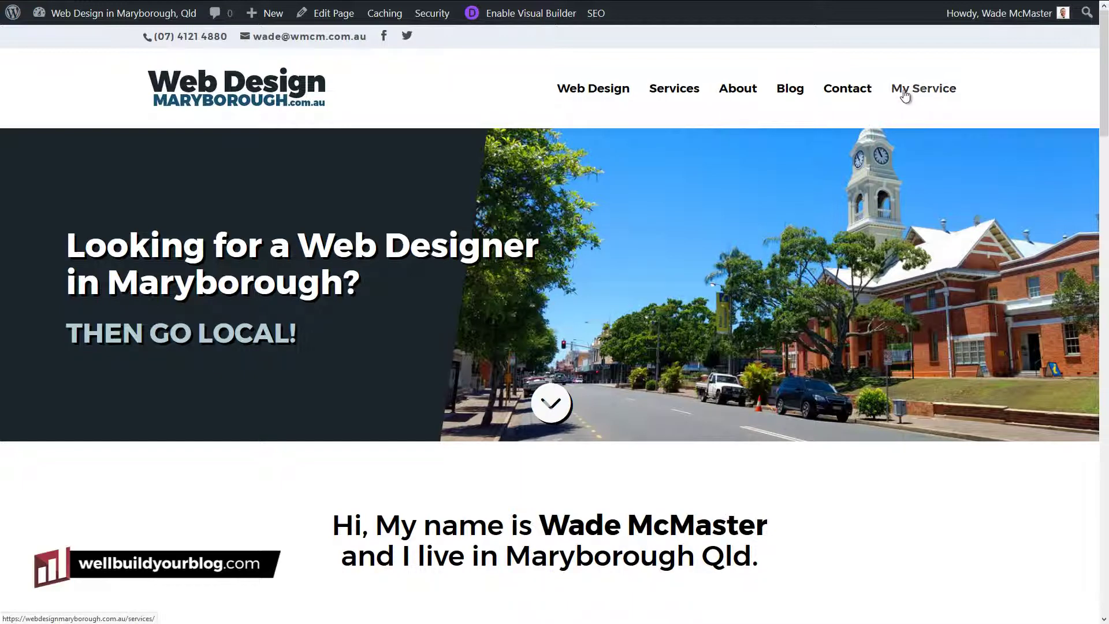
Move the My Service item between About and Blog in the saved menu, and check its position on the live front page.
key("F11")
left_click(191, 10)
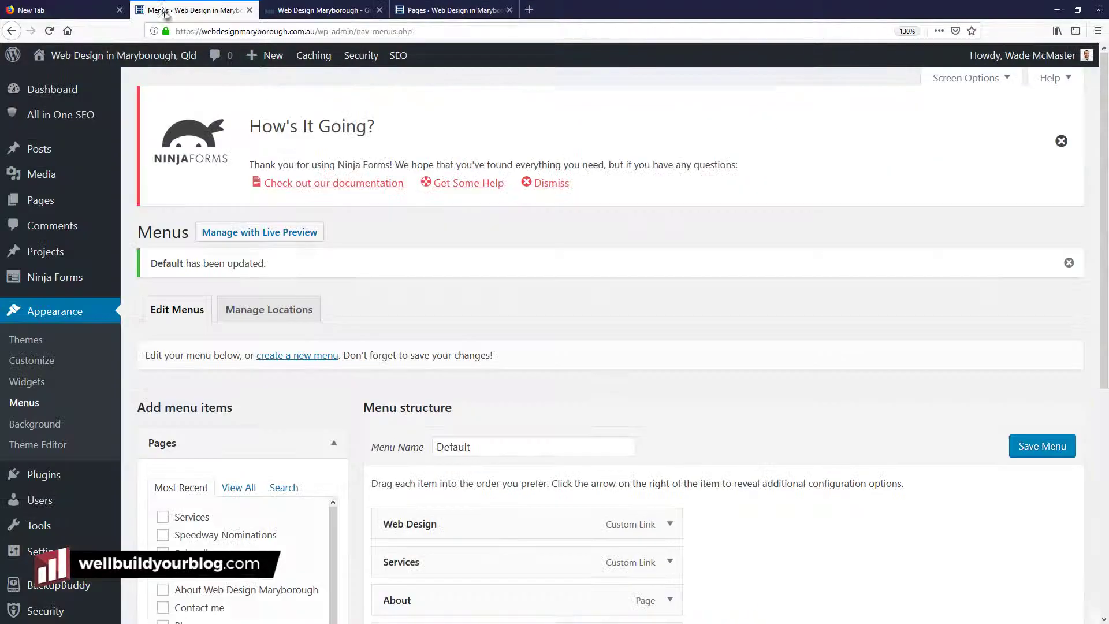
key("F11")
scroll(267, 301, "down", 5)
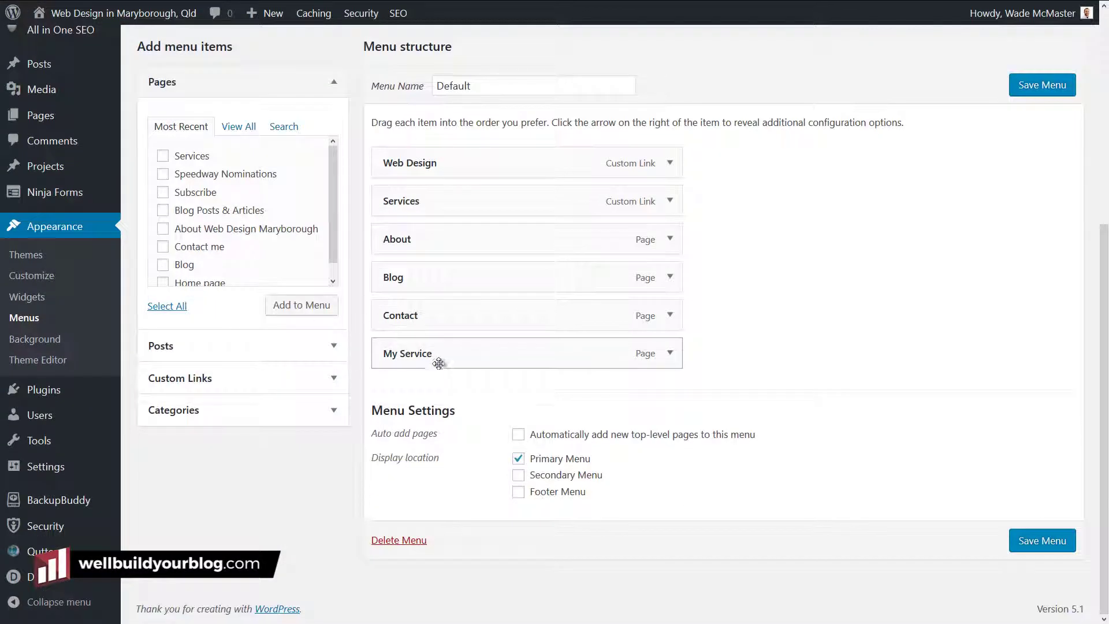
left_click_drag(427, 392, 442, 312)
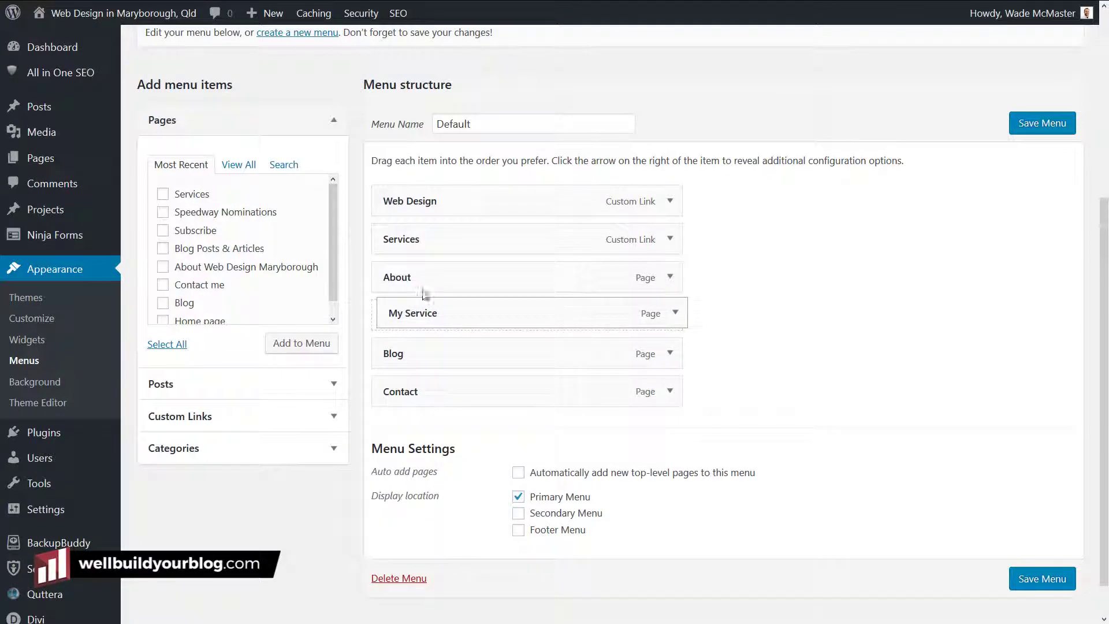
left_click(1064, 126)
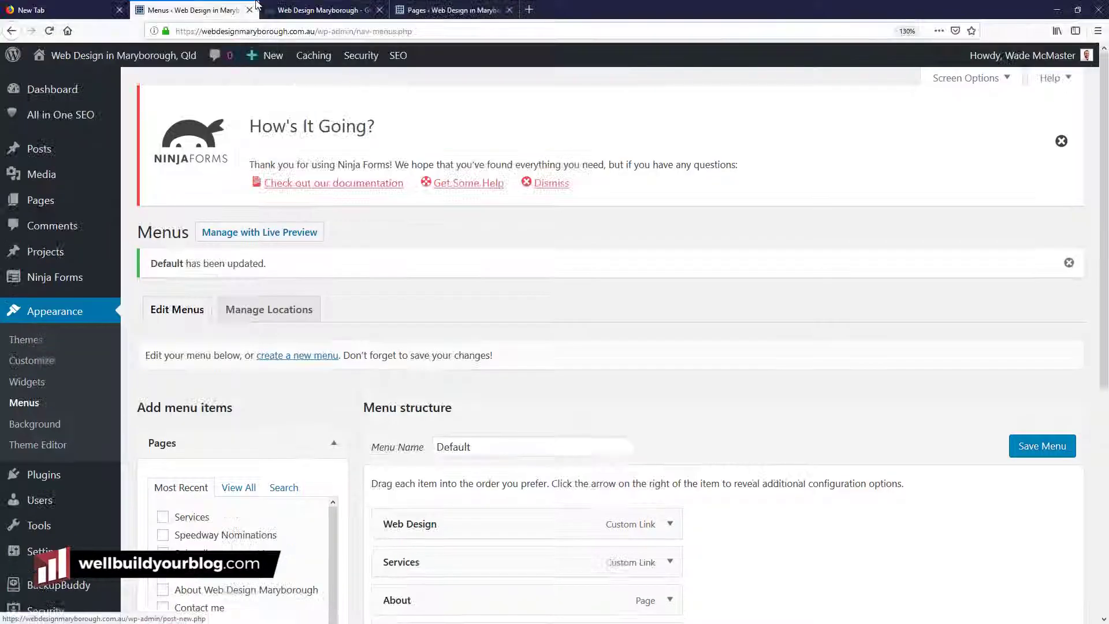
left_click(309, 11)
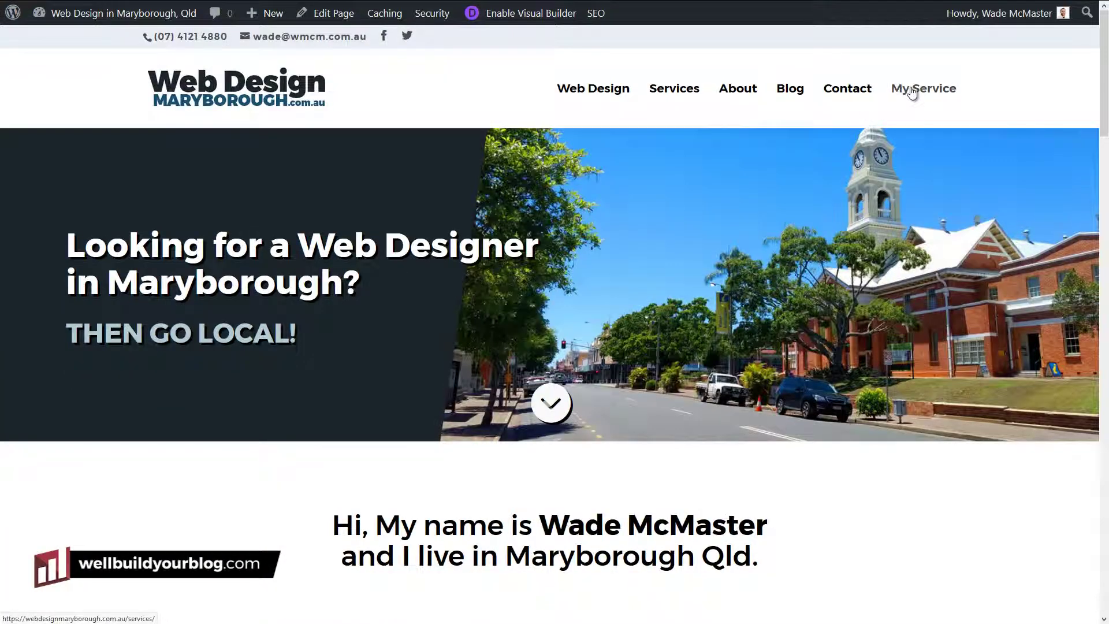
left_click(916, 93)
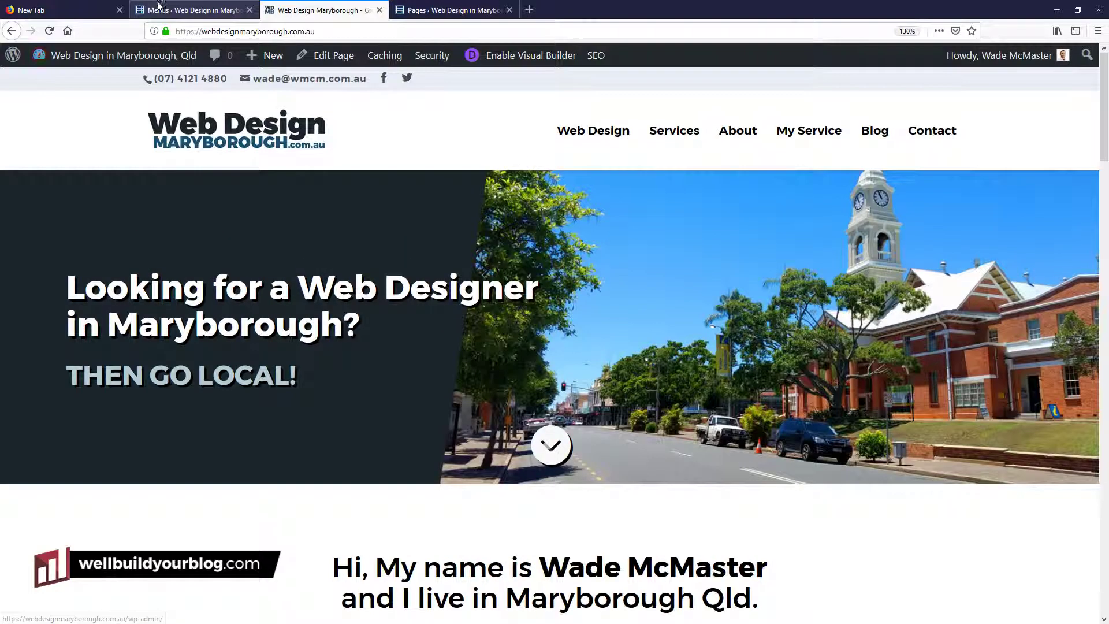
Remove the My Service item from the Default menu, save it, and reload the live front page to check the navigation.
left_click(190, 10)
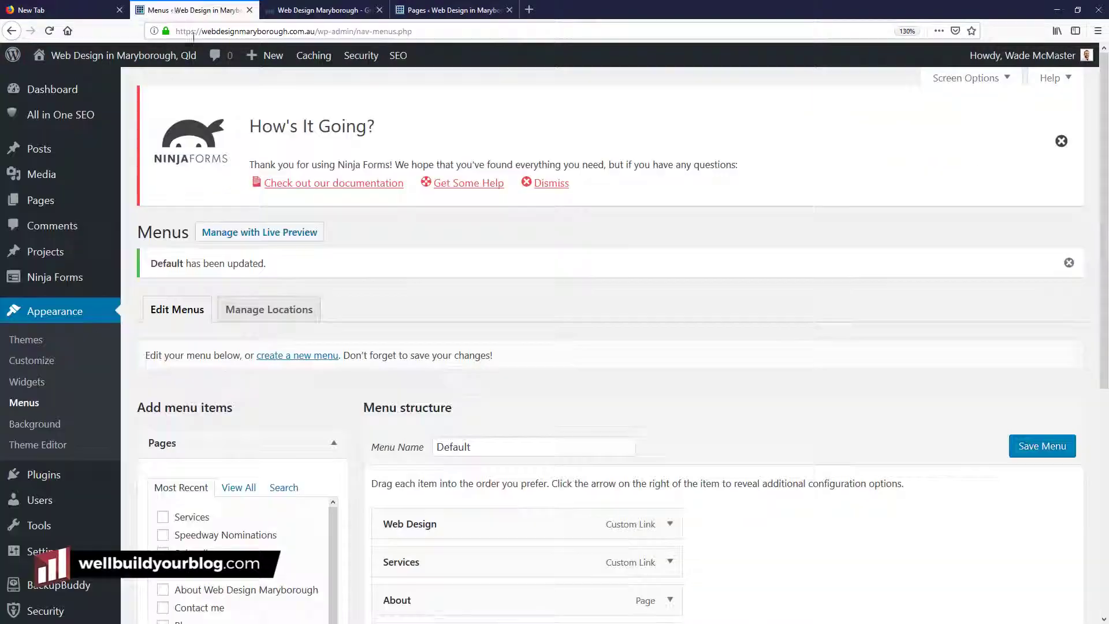
scroll(526, 260, "down", 5)
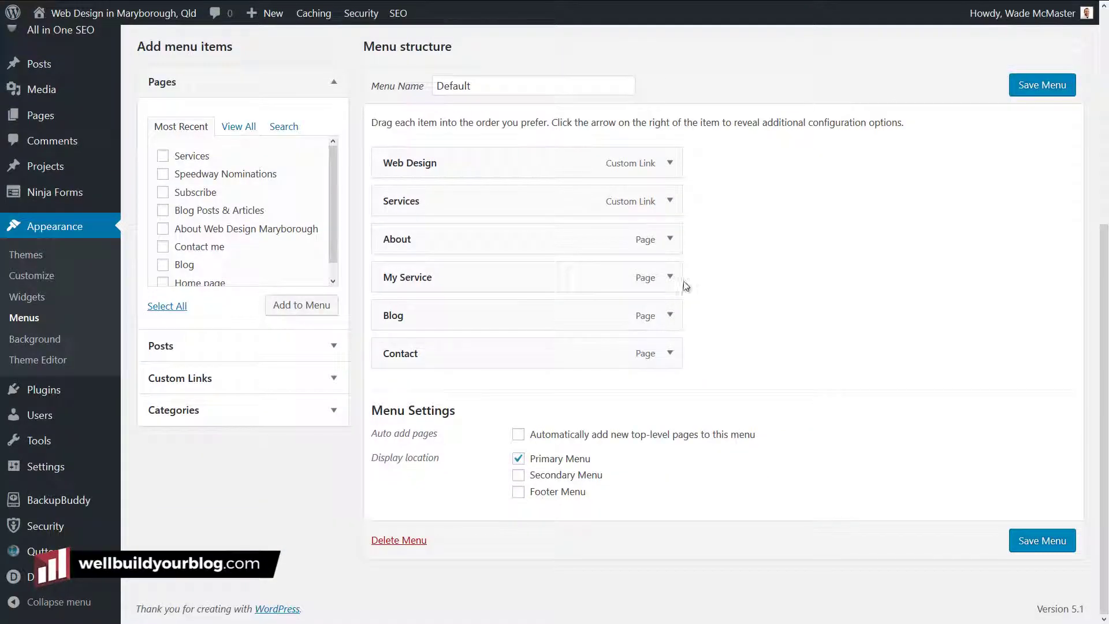
left_click(670, 277)
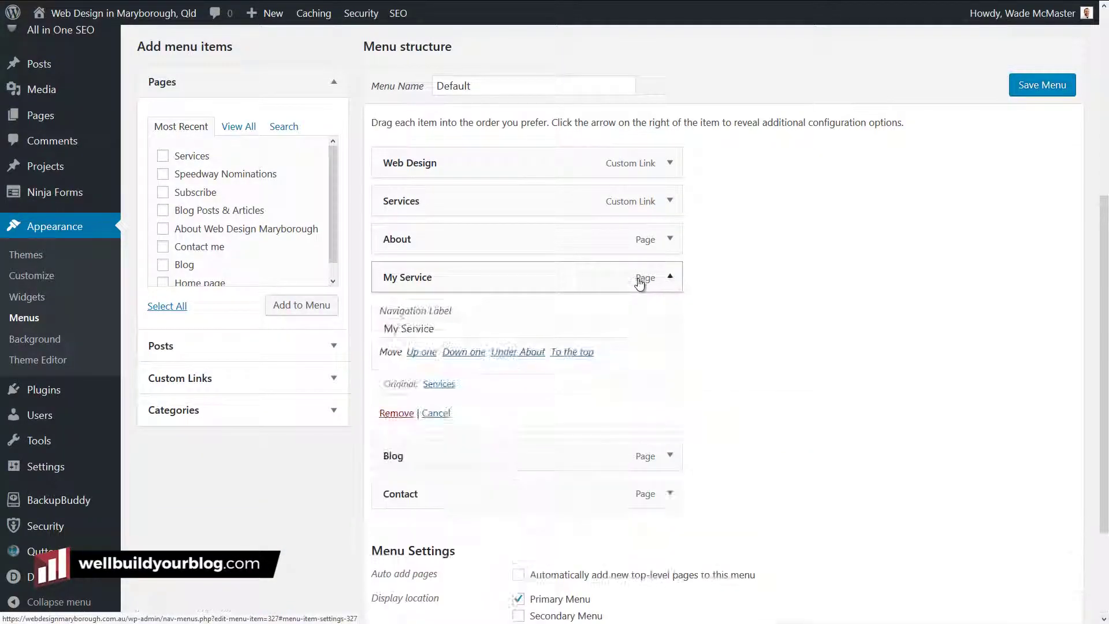
left_click(397, 413)
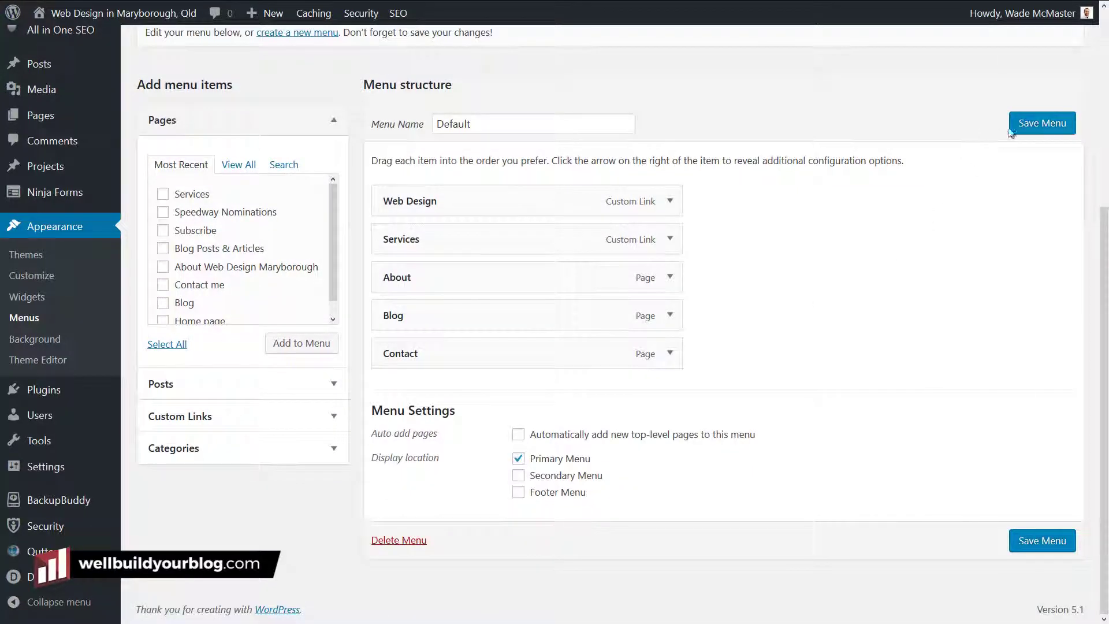
left_click(1034, 127)
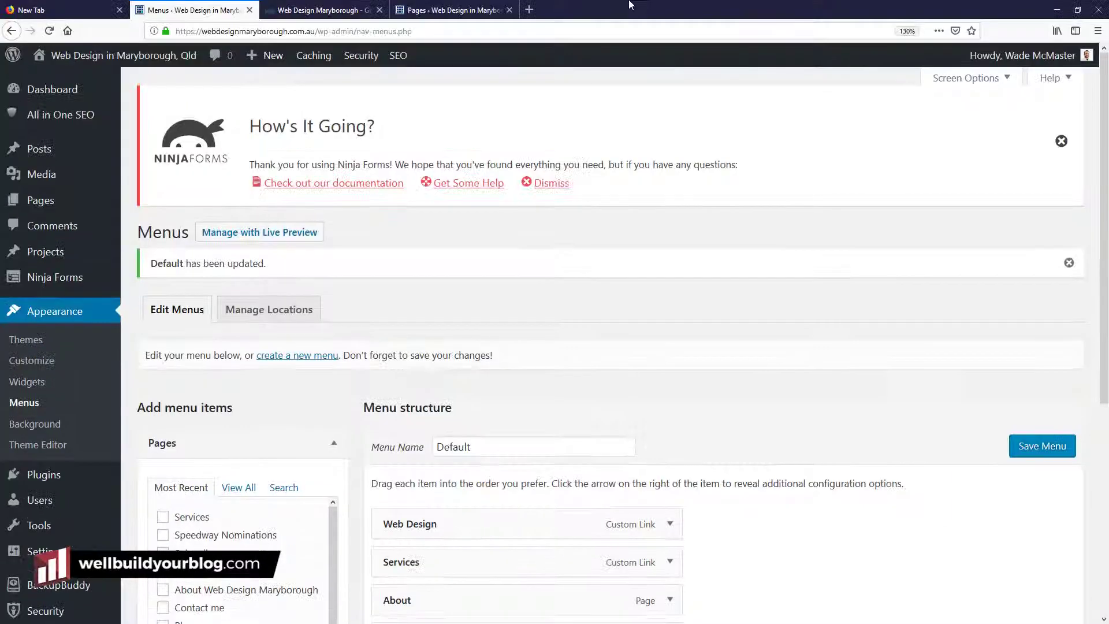
left_click(340, 7)
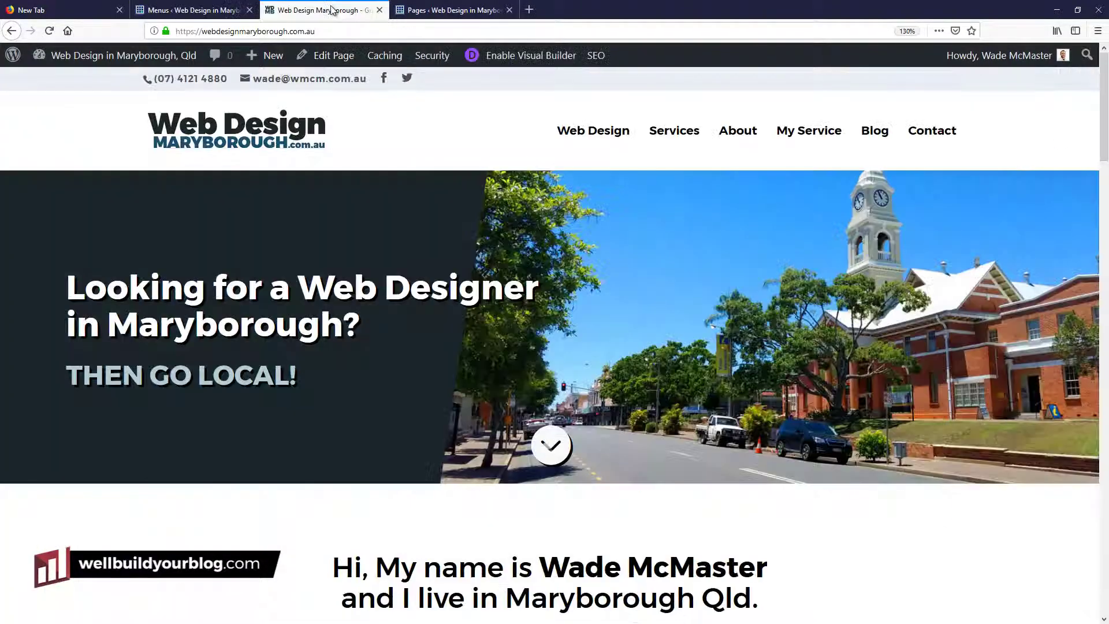
key("F5")
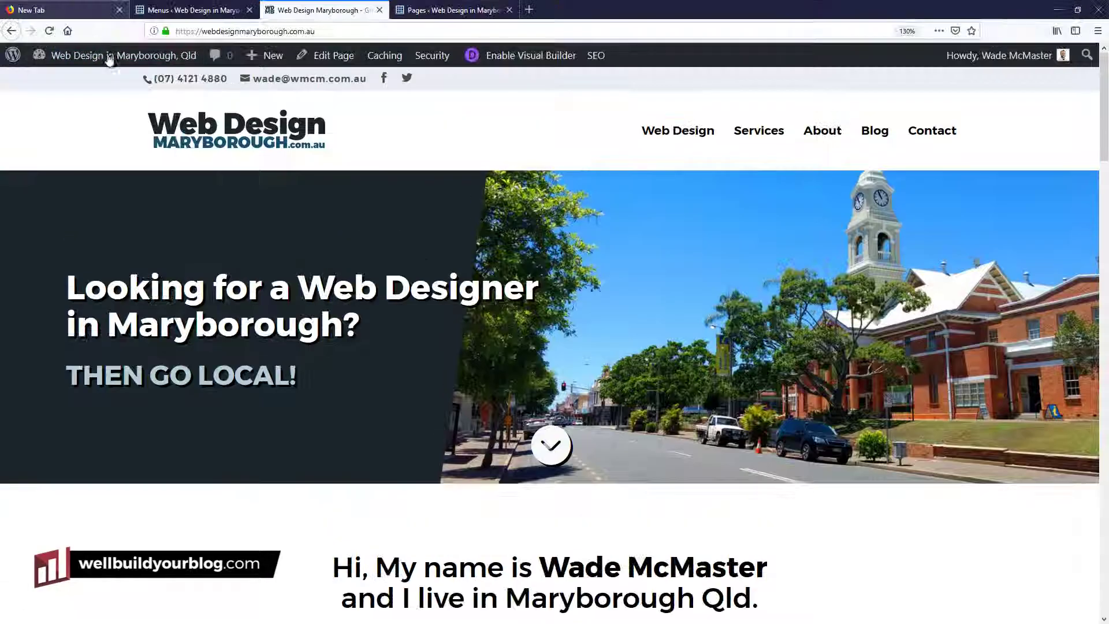
Go from the live site to its admin dashboard and open the list of all pages.
mouse_move(87, 13)
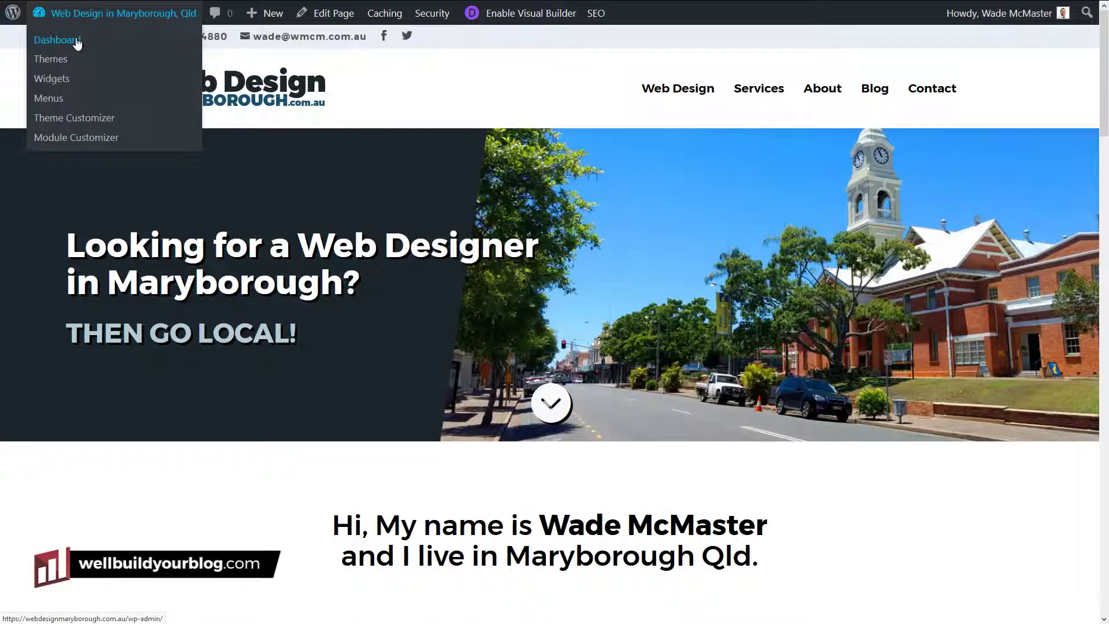
left_click(78, 42)
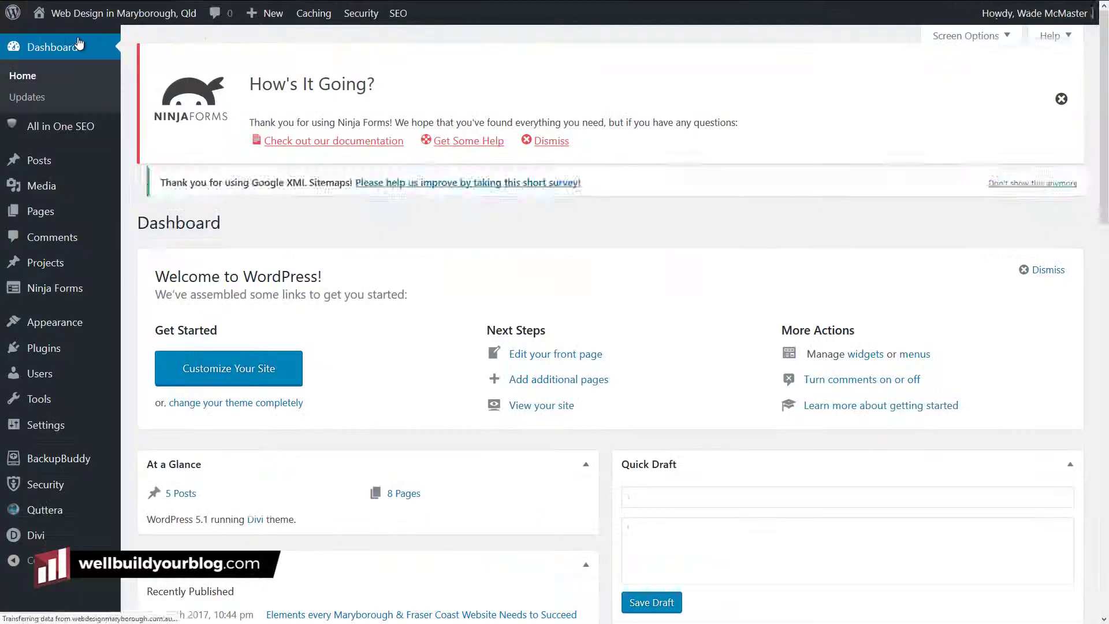
mouse_move(46, 162)
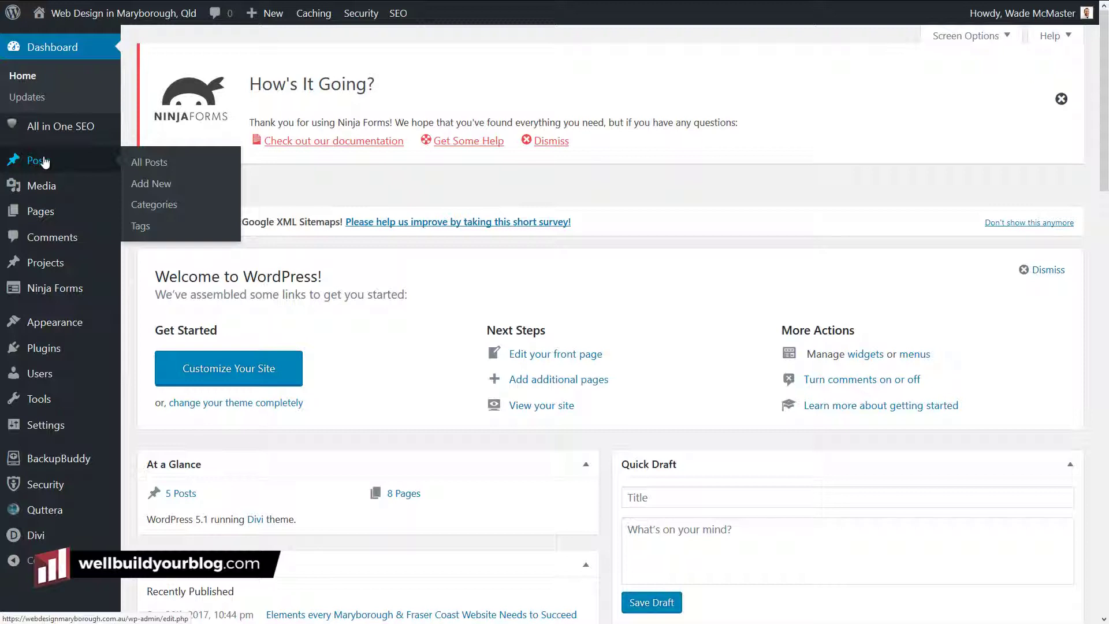
mouse_move(52, 216)
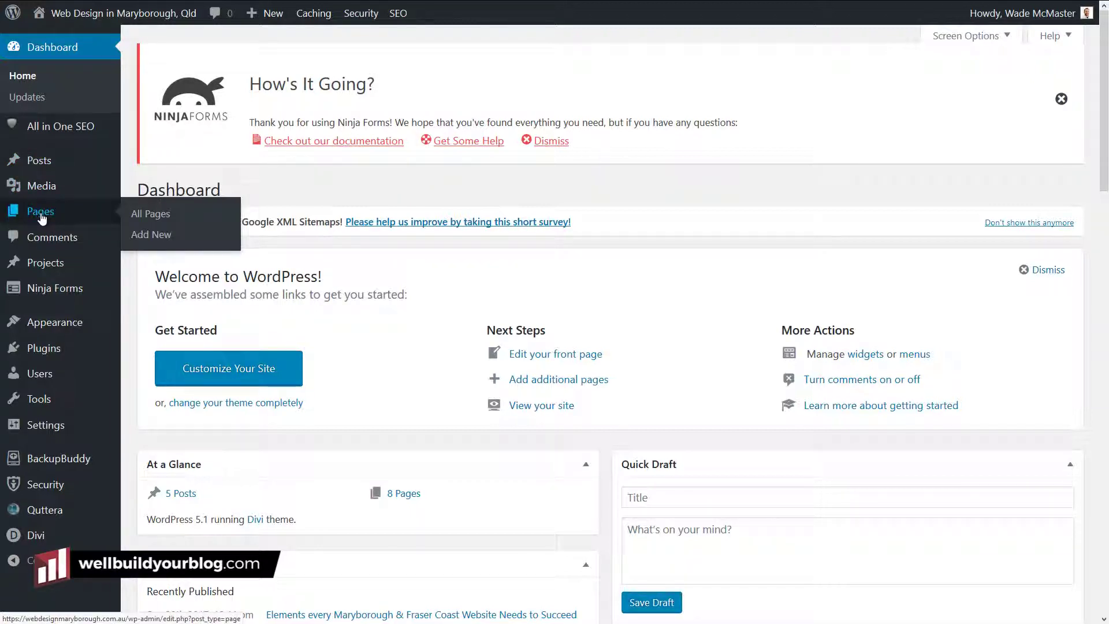
left_click(45, 215)
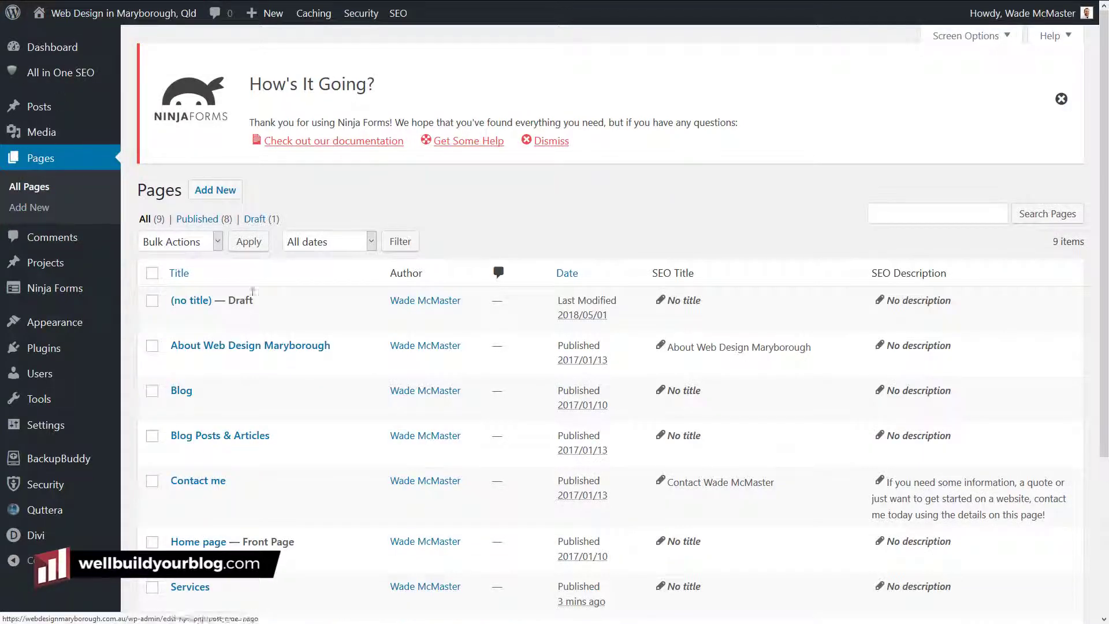
Move the recently published Services page to the trash and empty the pages trash to delete it permanently.
scroll(267, 357, "down", 1)
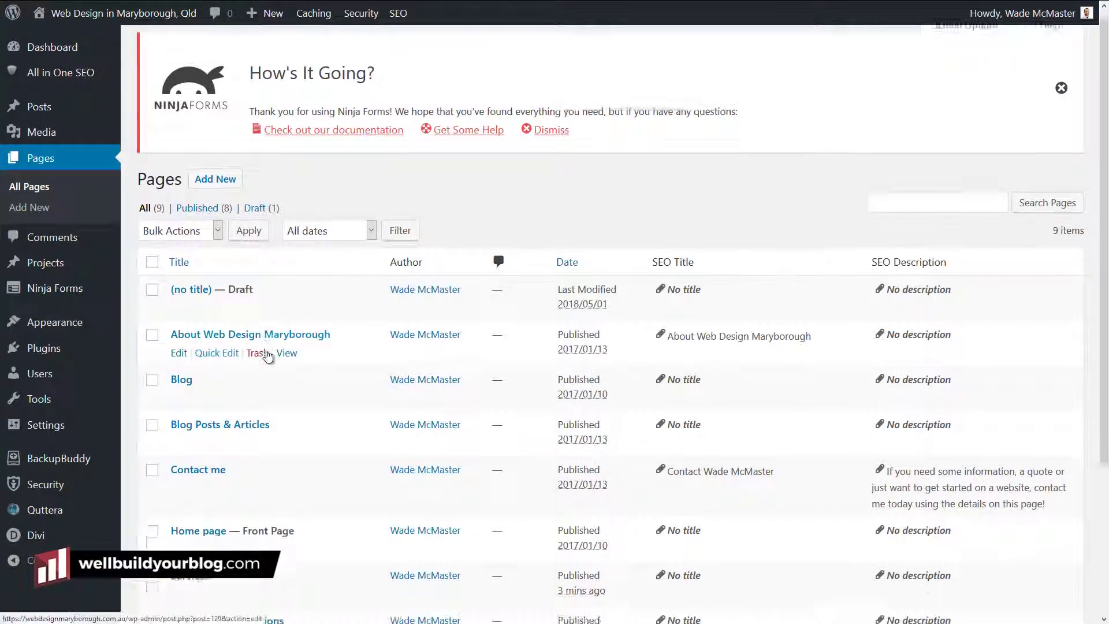
scroll(268, 356, "down", 3)
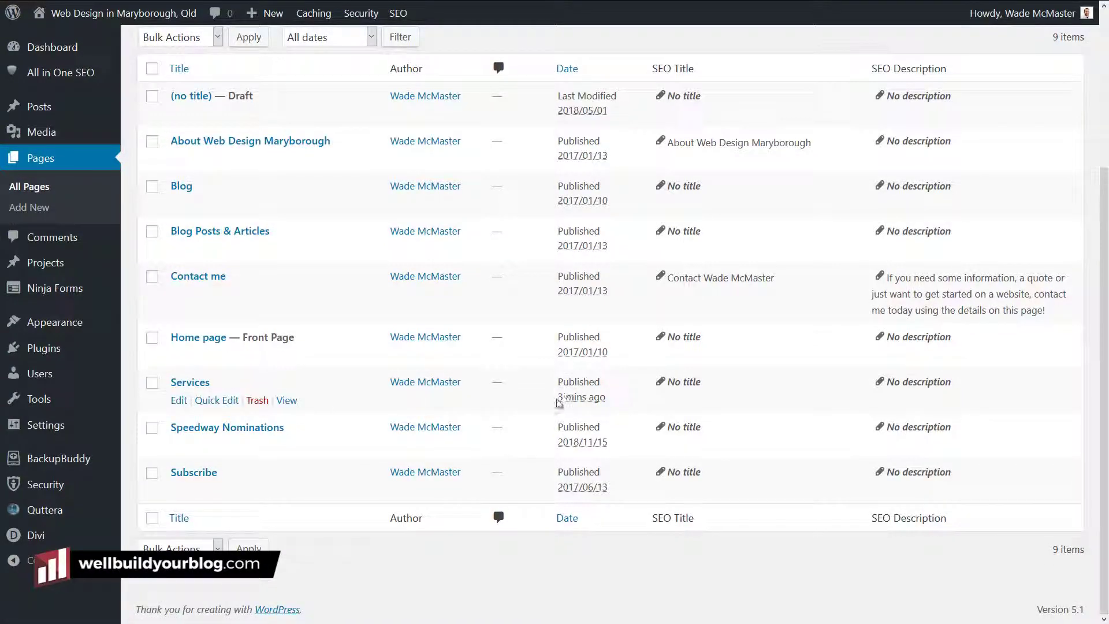
left_click_drag(559, 403, 613, 403)
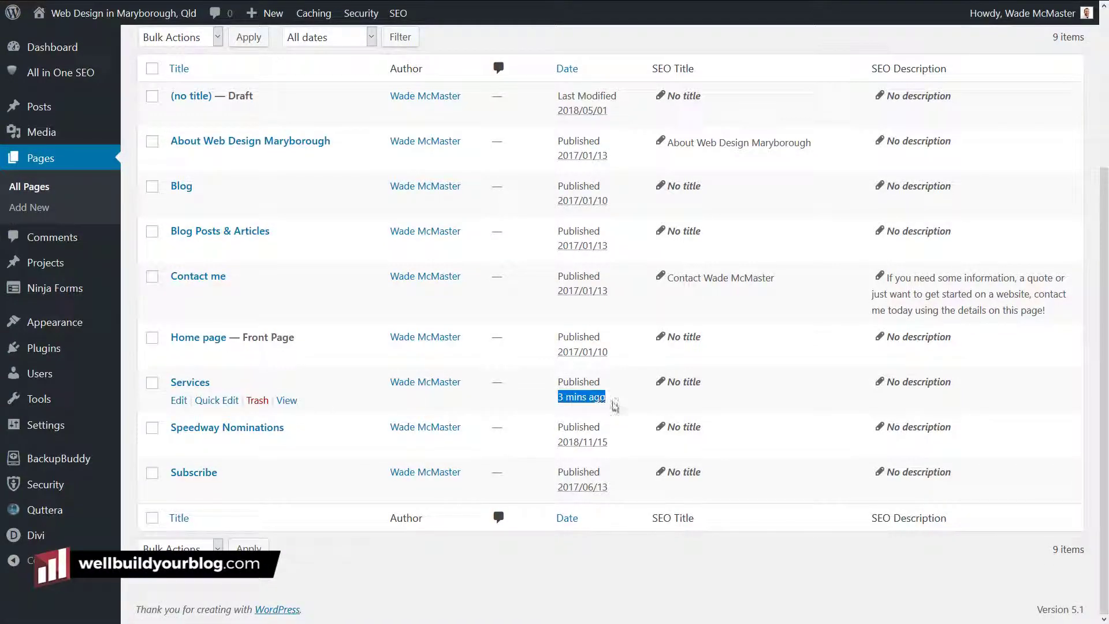
left_click(258, 402)
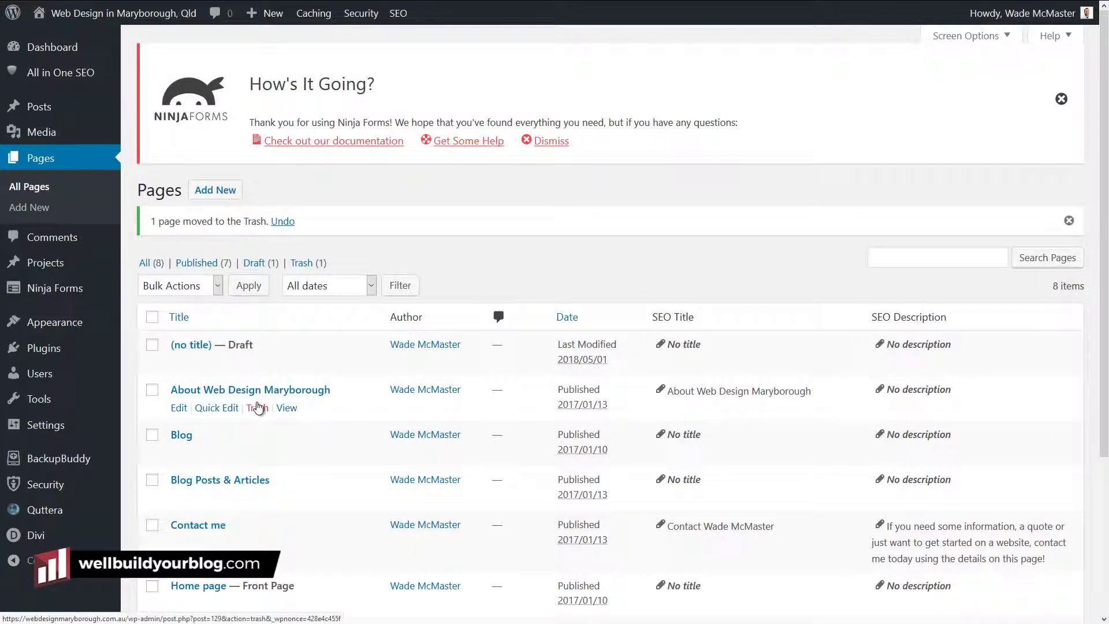
left_click(305, 265)
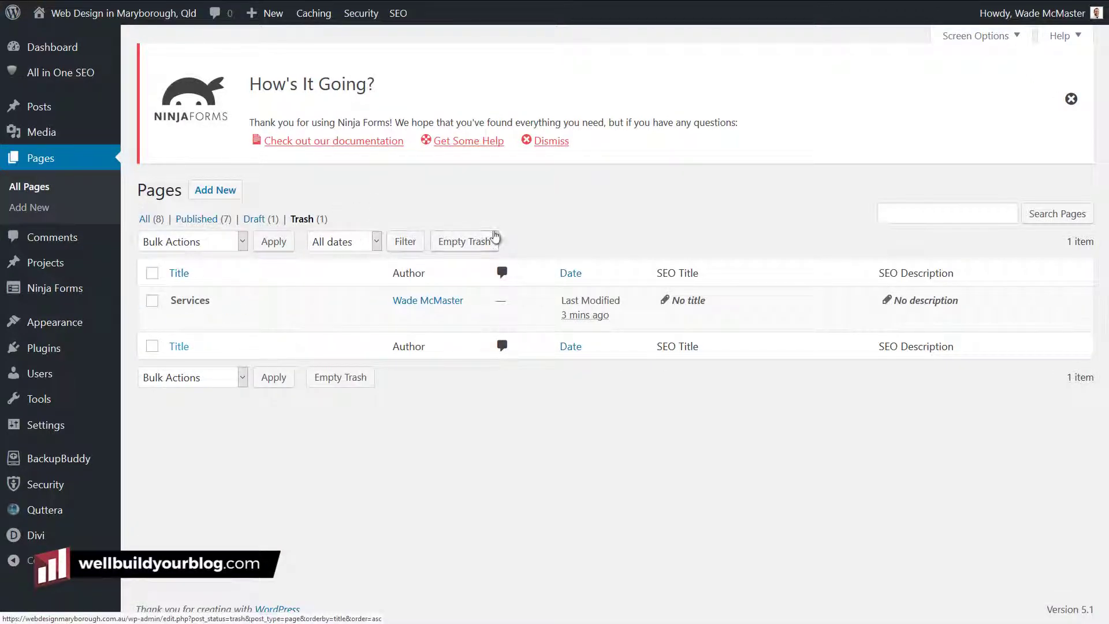
left_click(472, 248)
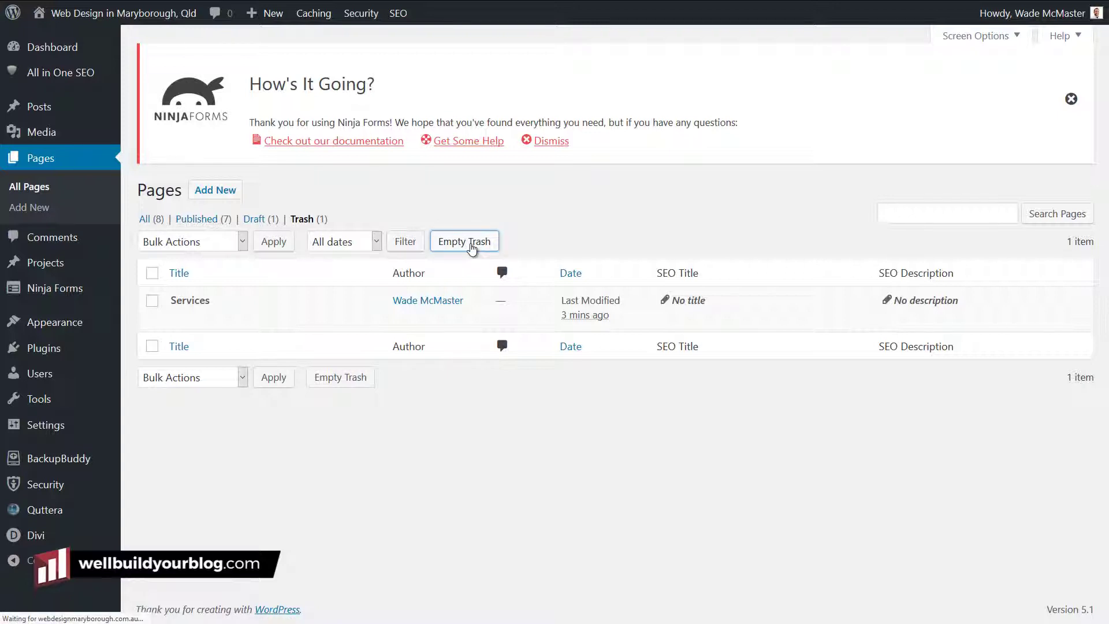